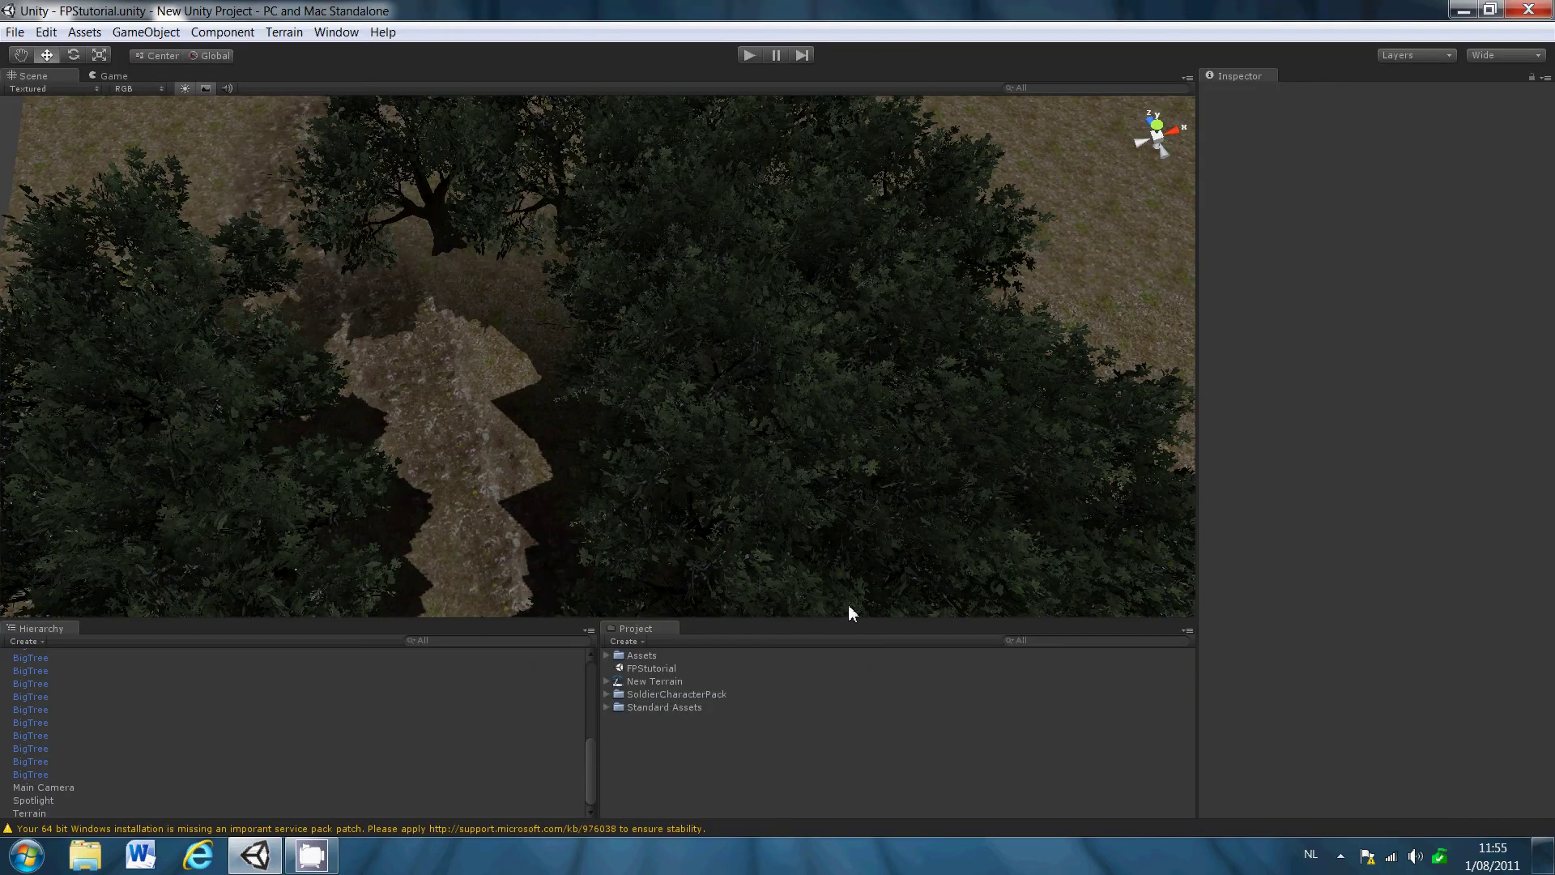
- Set the Render Settings skybox material to Eerie Skybox for a dark cloudy sky
key(alt)
alt+drag(740, 451, 650, 412)
key(alt)
mouse_move(445, 319)
alt+mouse_down()
mouse_move(373, 182)
mouse_move(422, 383)
mouse_move(419, 351)
mouse_move(412, 480)
mouse_move(439, 584)
mouse_move(256, 141)
alt+mouse_up()
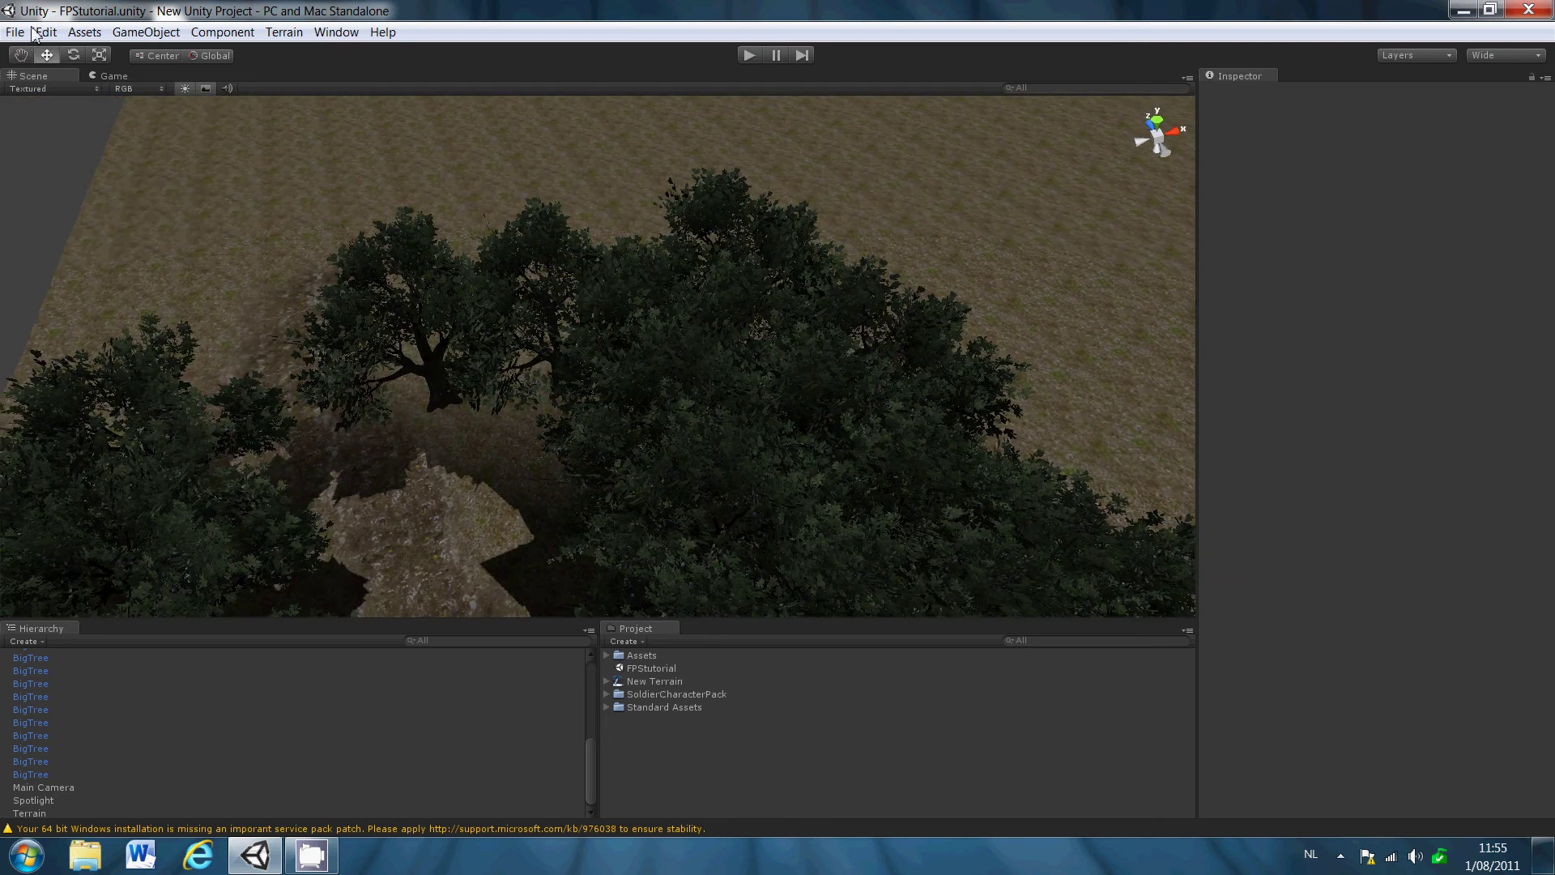
click(43, 34)
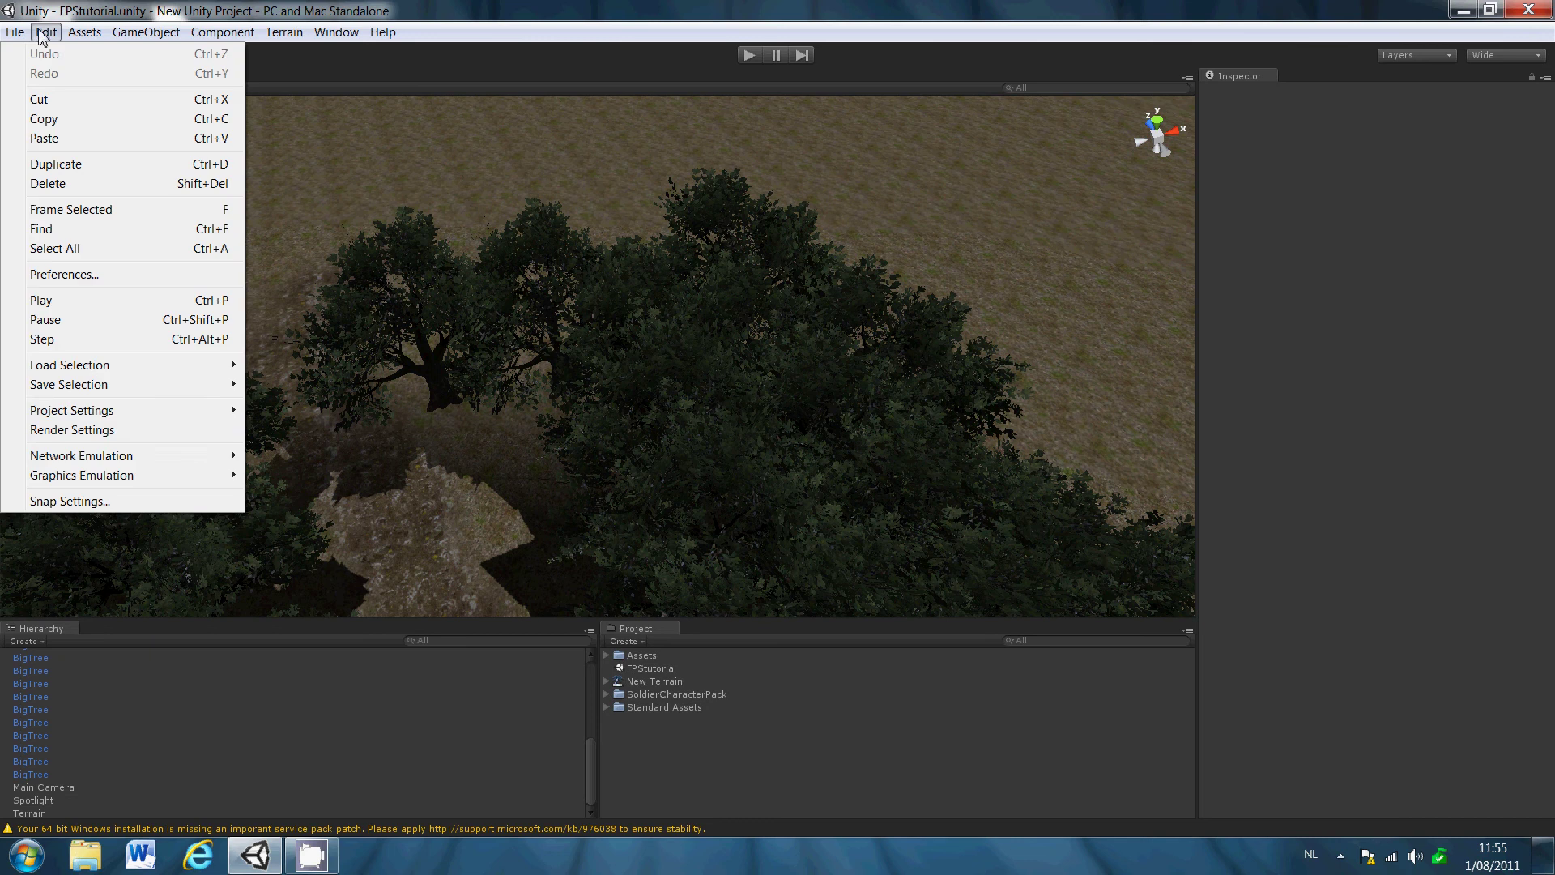
click(91, 433)
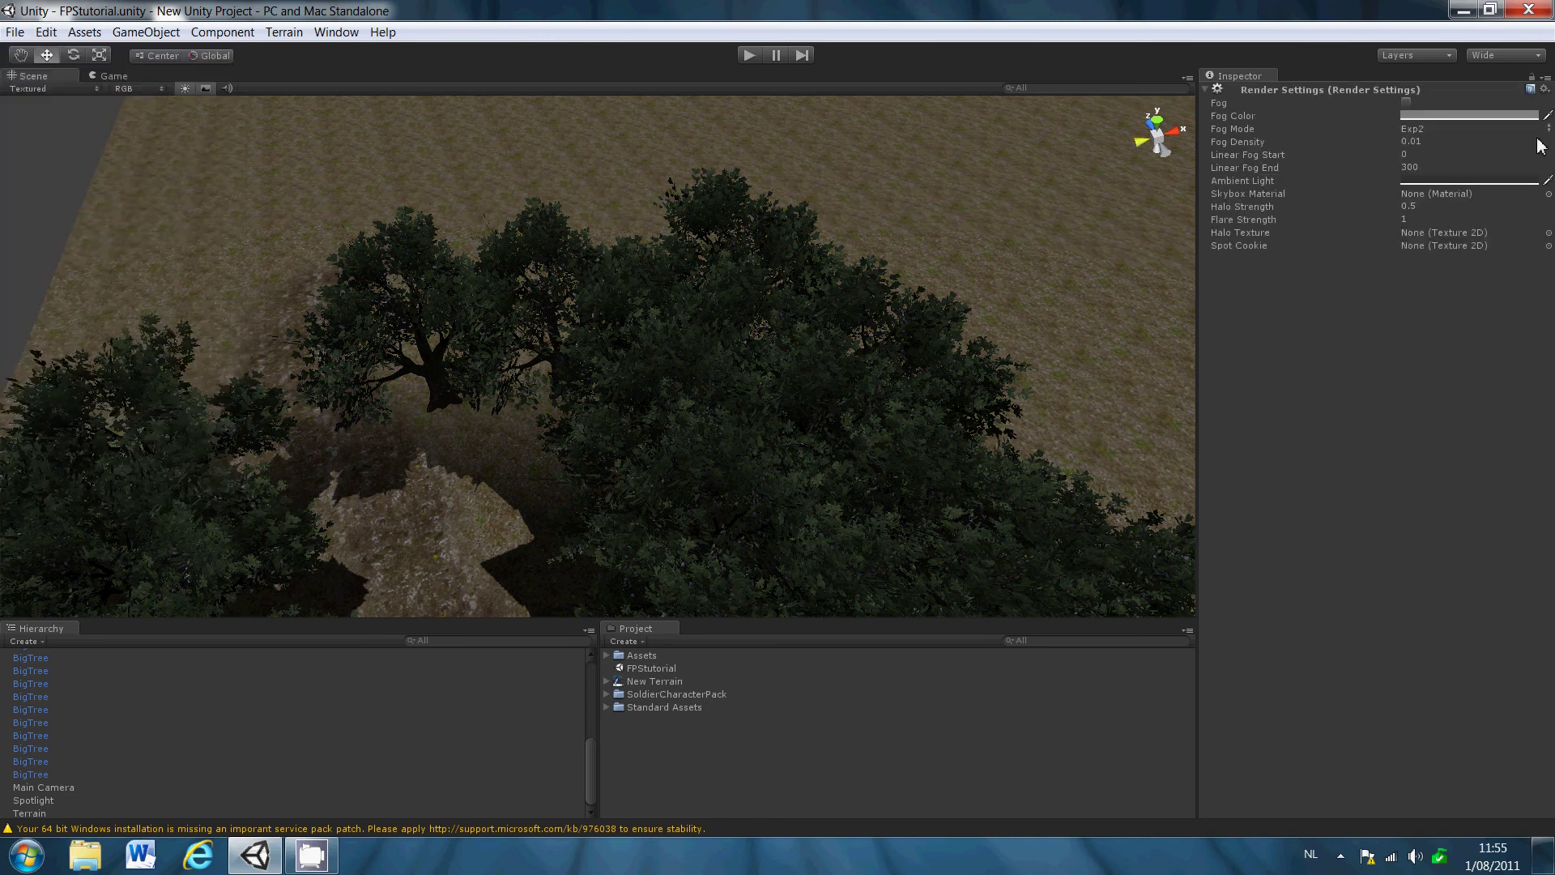
click(1549, 192)
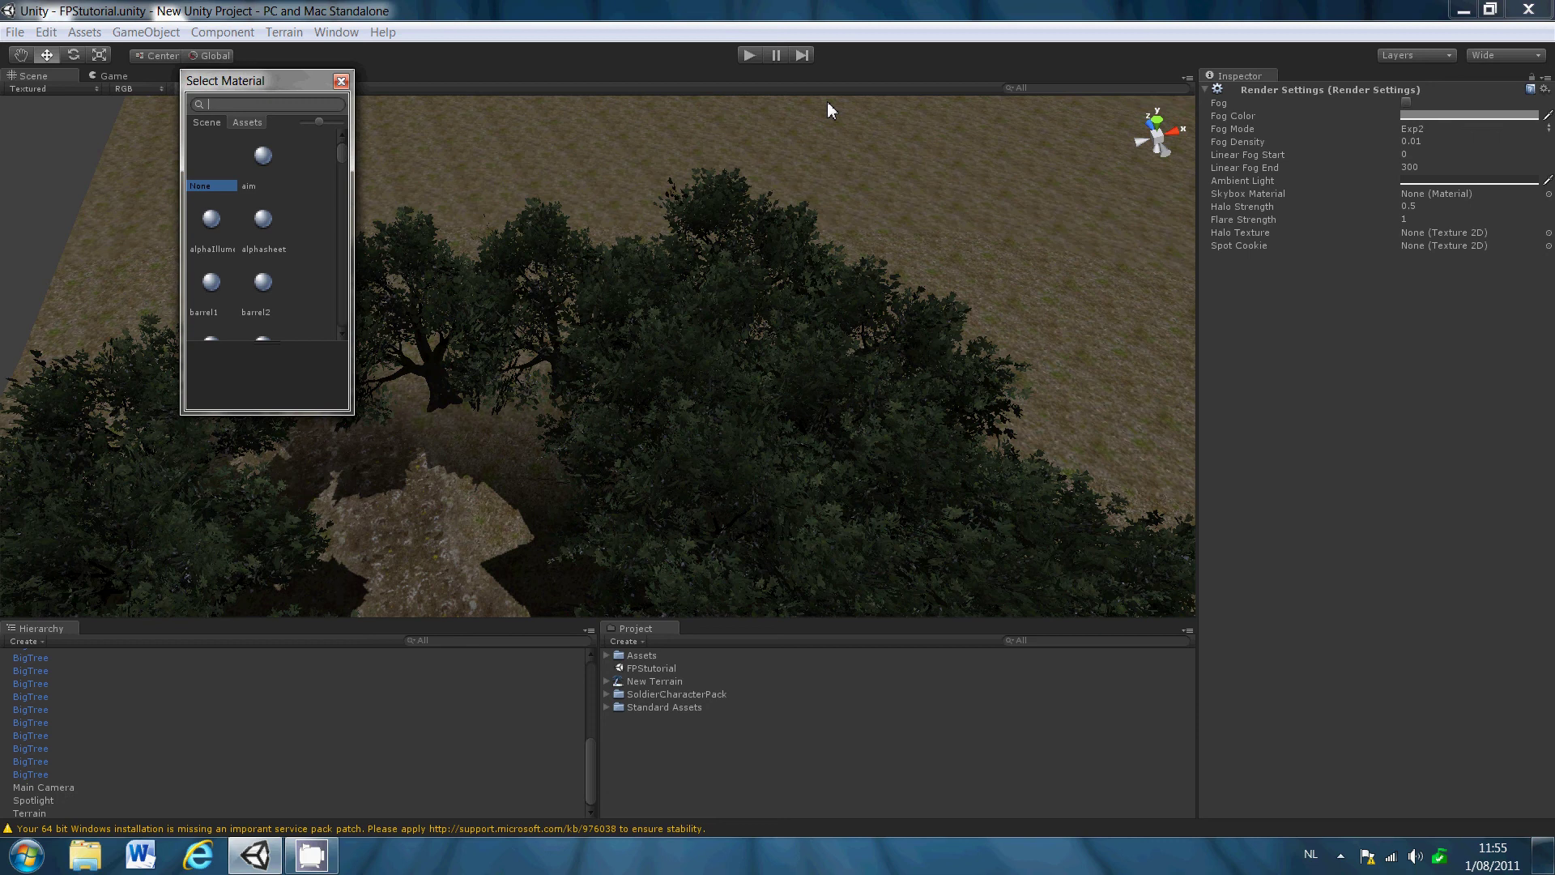
text(sky)
scroll(268, 240, down, 2)
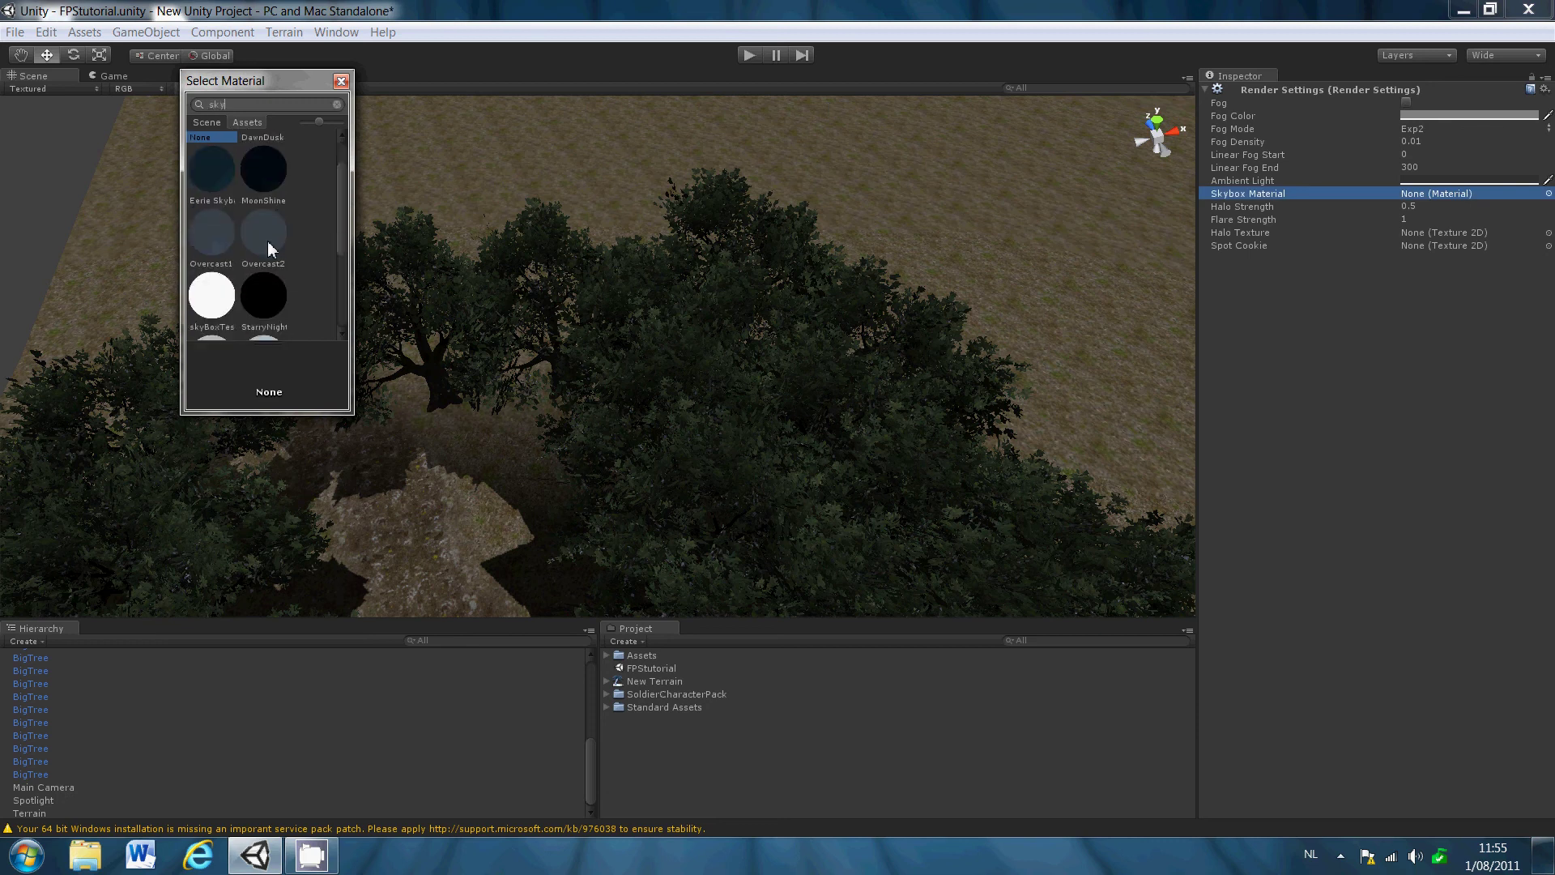
click(225, 174)
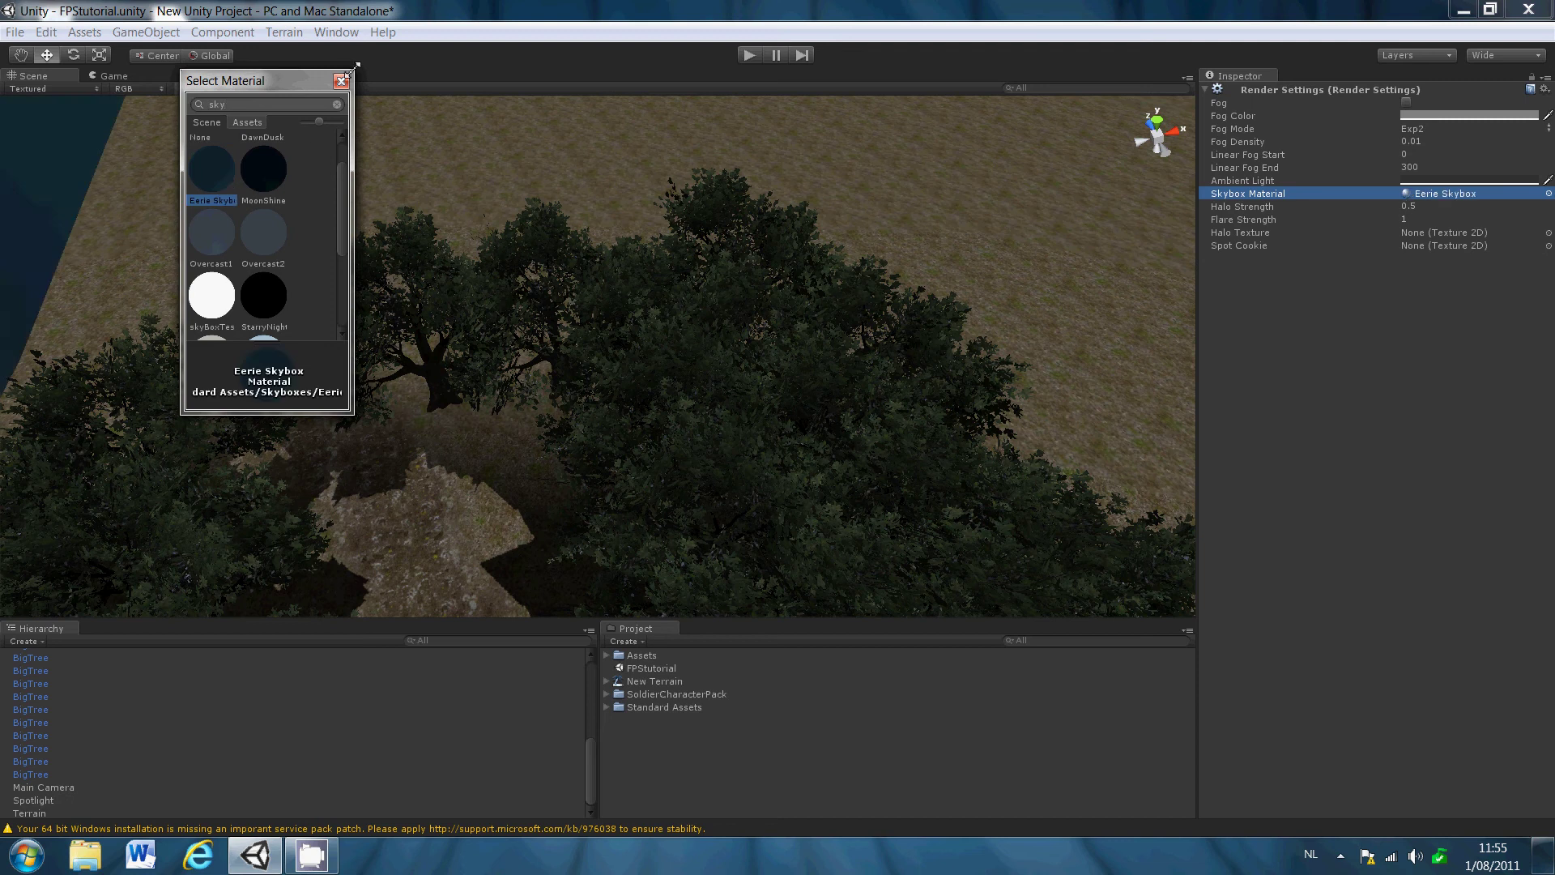
click(341, 83)
mouse_move(430, 99)
alt+mouse_down()
mouse_move(419, 421)
mouse_move(566, 561)
mouse_move(588, 413)
alt+mouse_up()
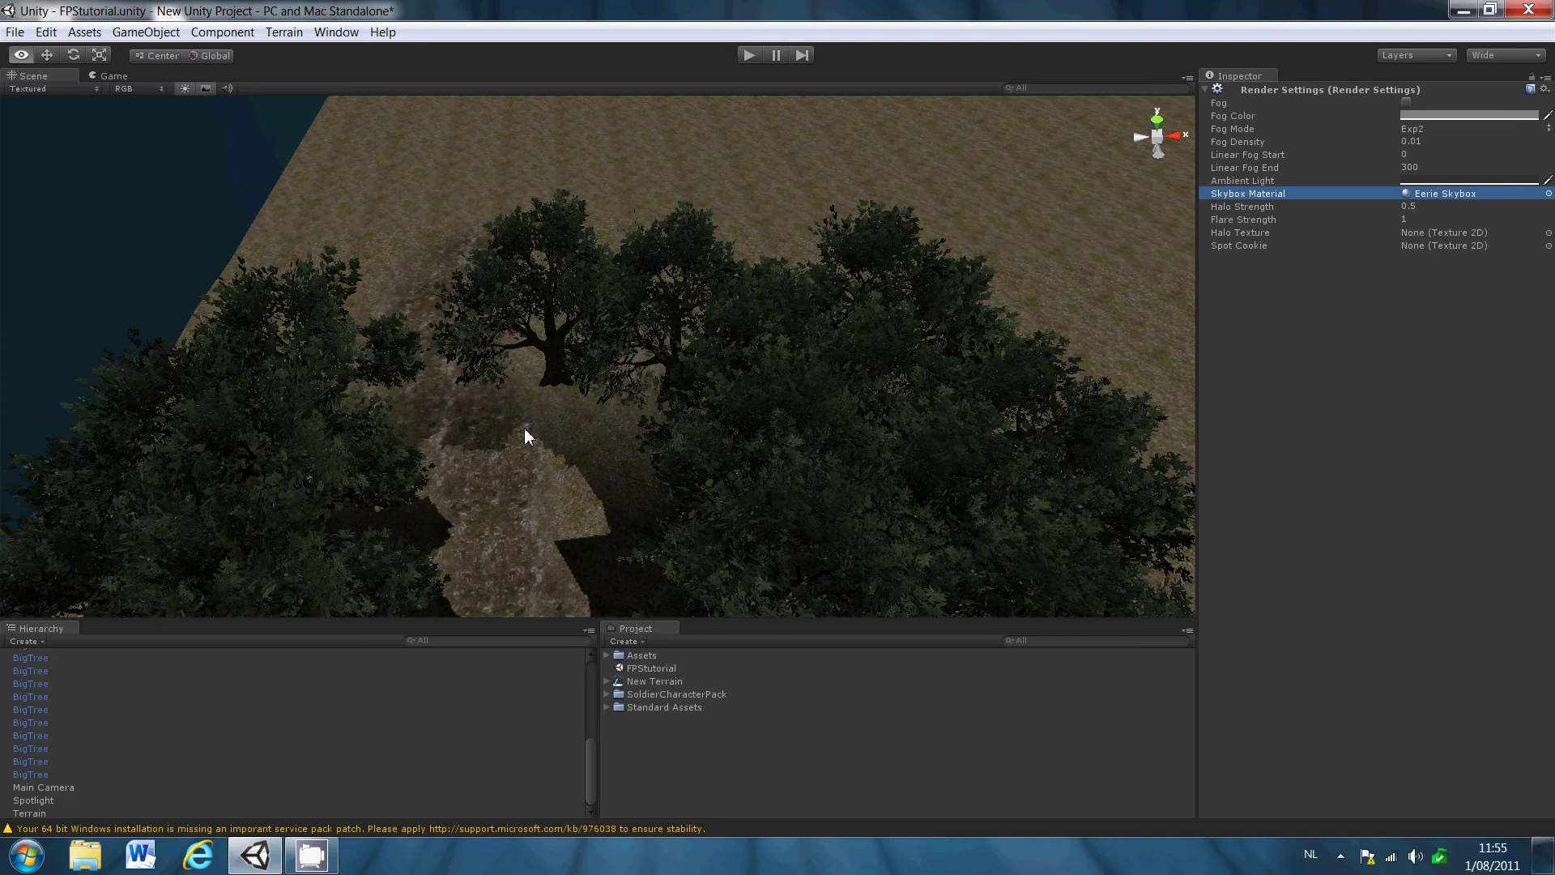
- Sculpt a broad ridge-like hill behind the trees on the Terrain with Raise/Lower Terrain
click(431, 193)
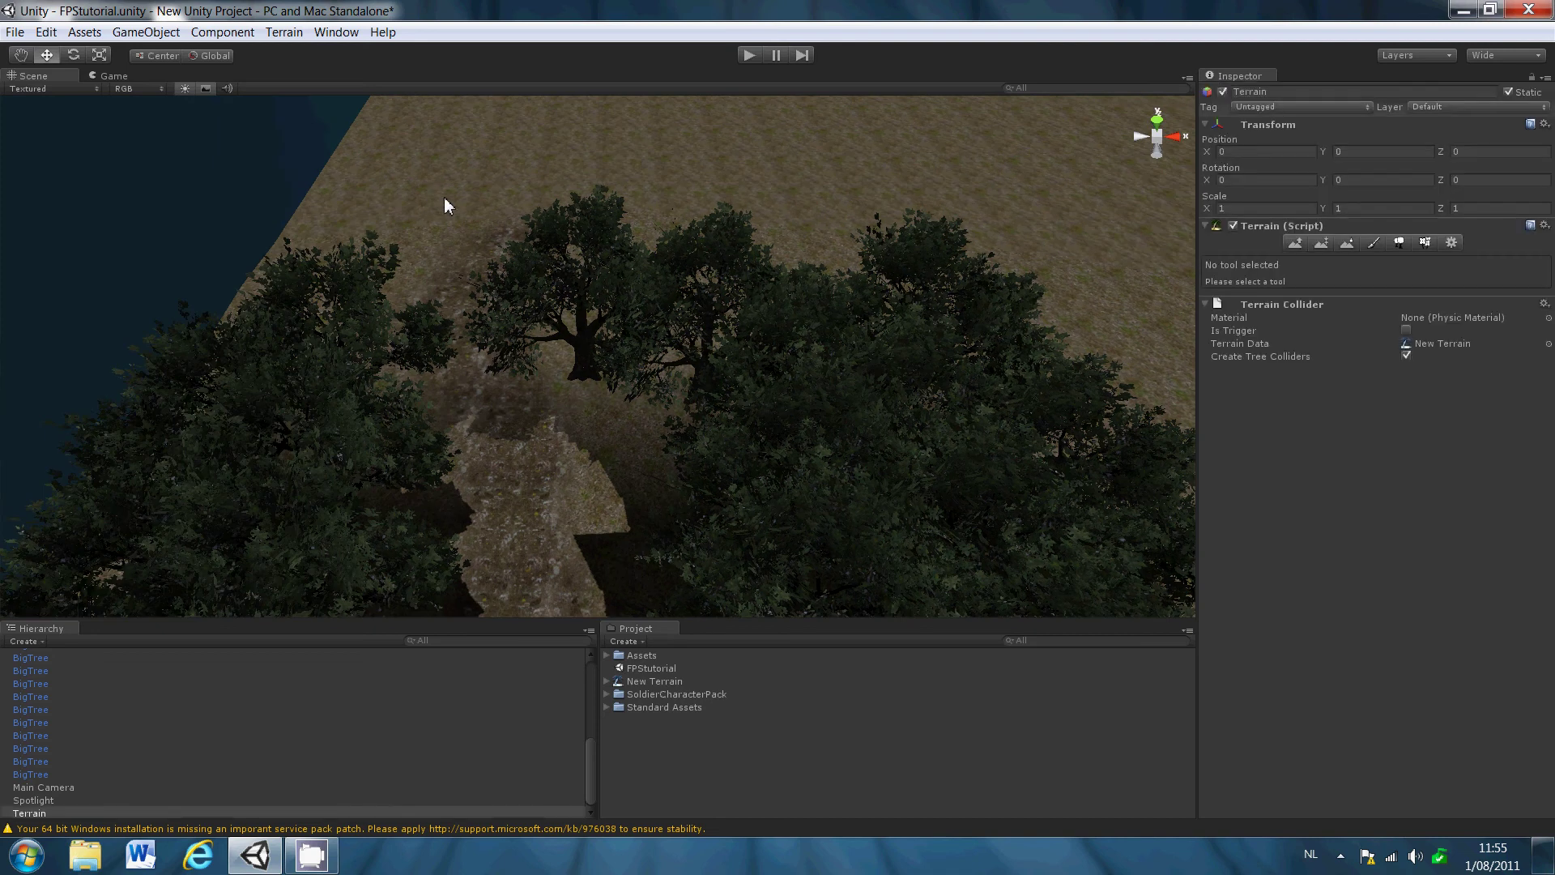
click(1295, 243)
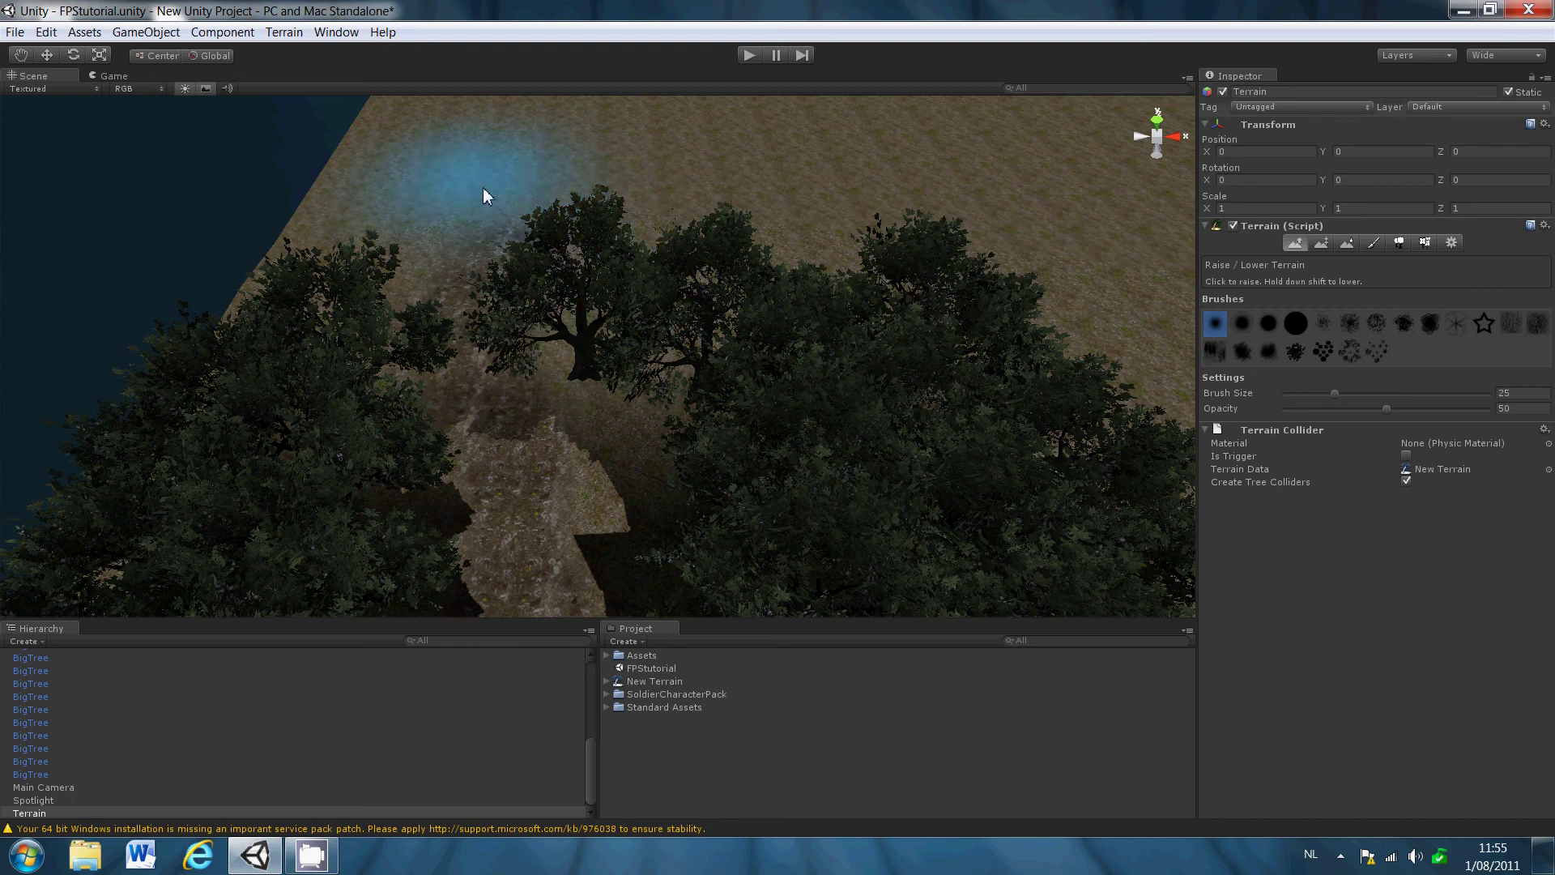
mouse_move(483, 187)
mouse_down()
mouse_move(656, 132)
mouse_move(838, 154)
mouse_up()
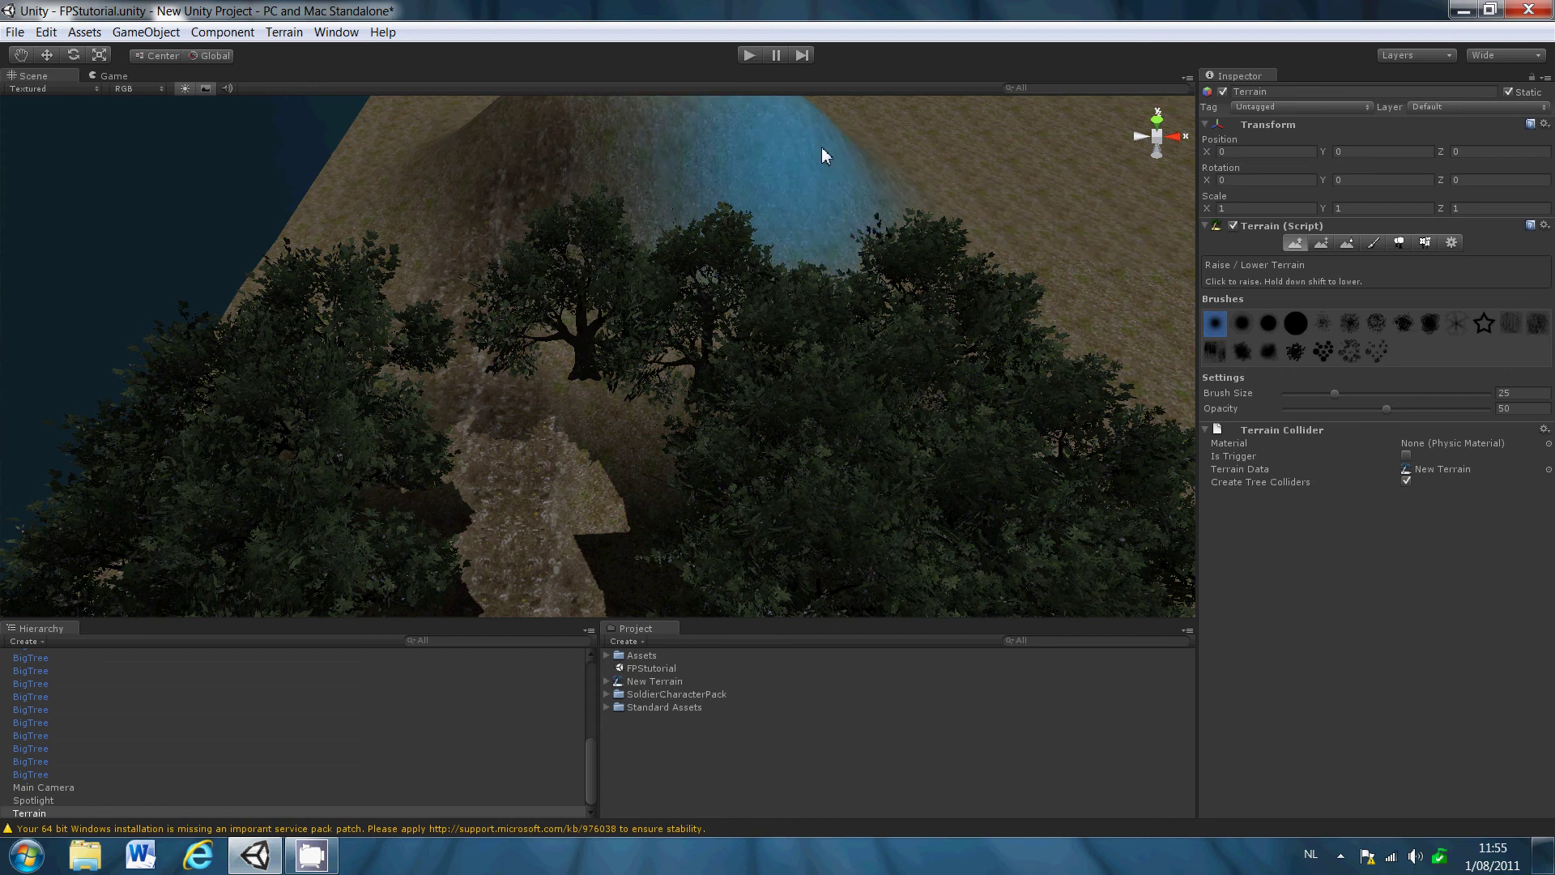
scroll(788, 152, down, 3)
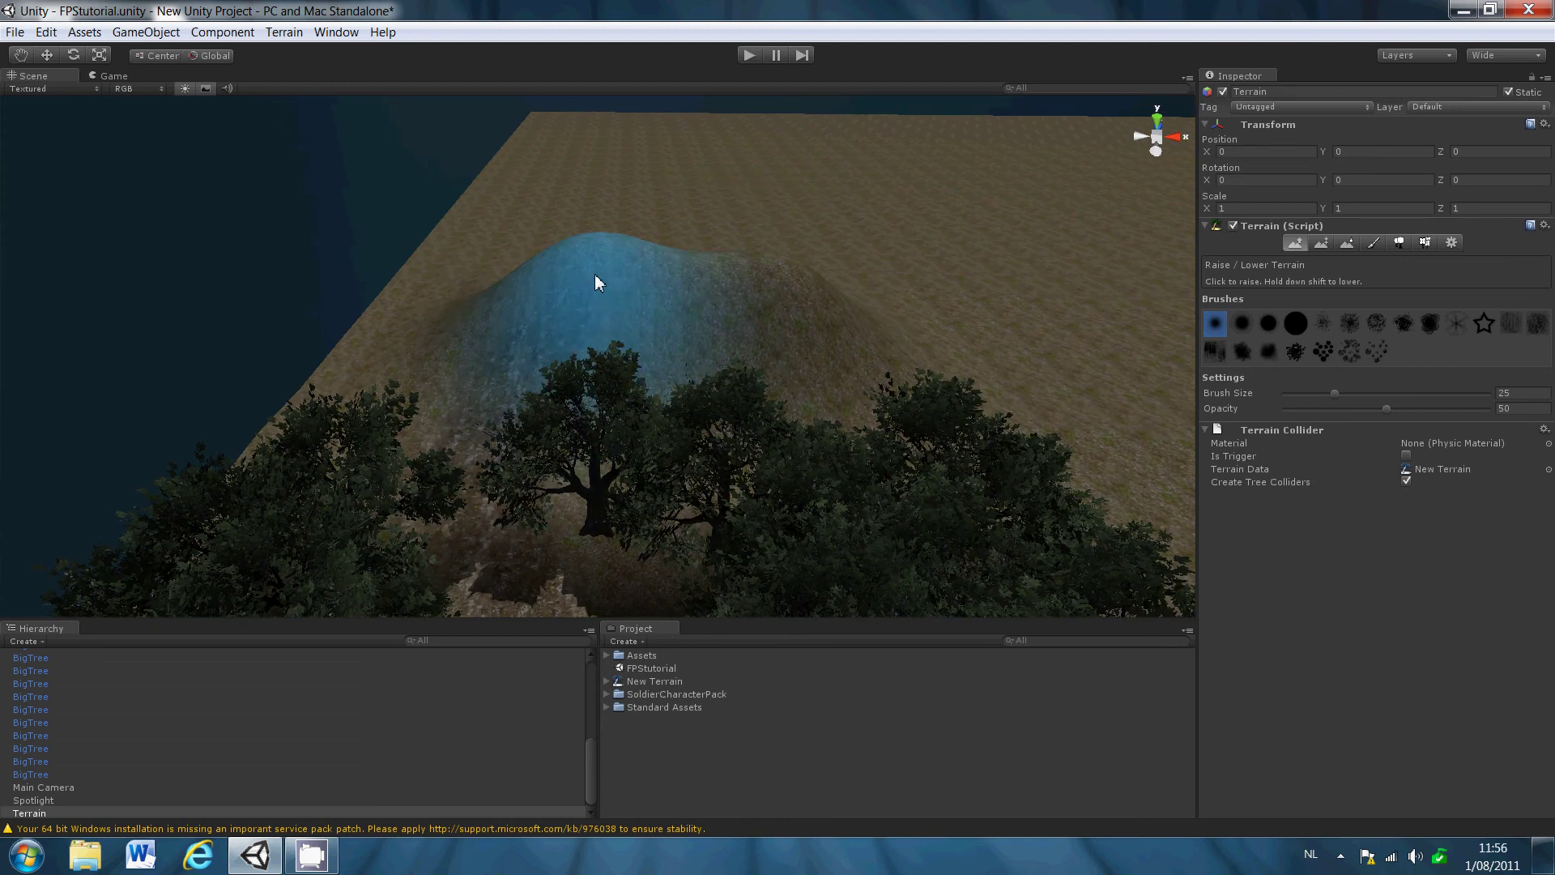
mouse_move(599, 268)
shift+mouse_down()
mouse_move(579, 265)
mouse_move(584, 285)
shift+mouse_up()
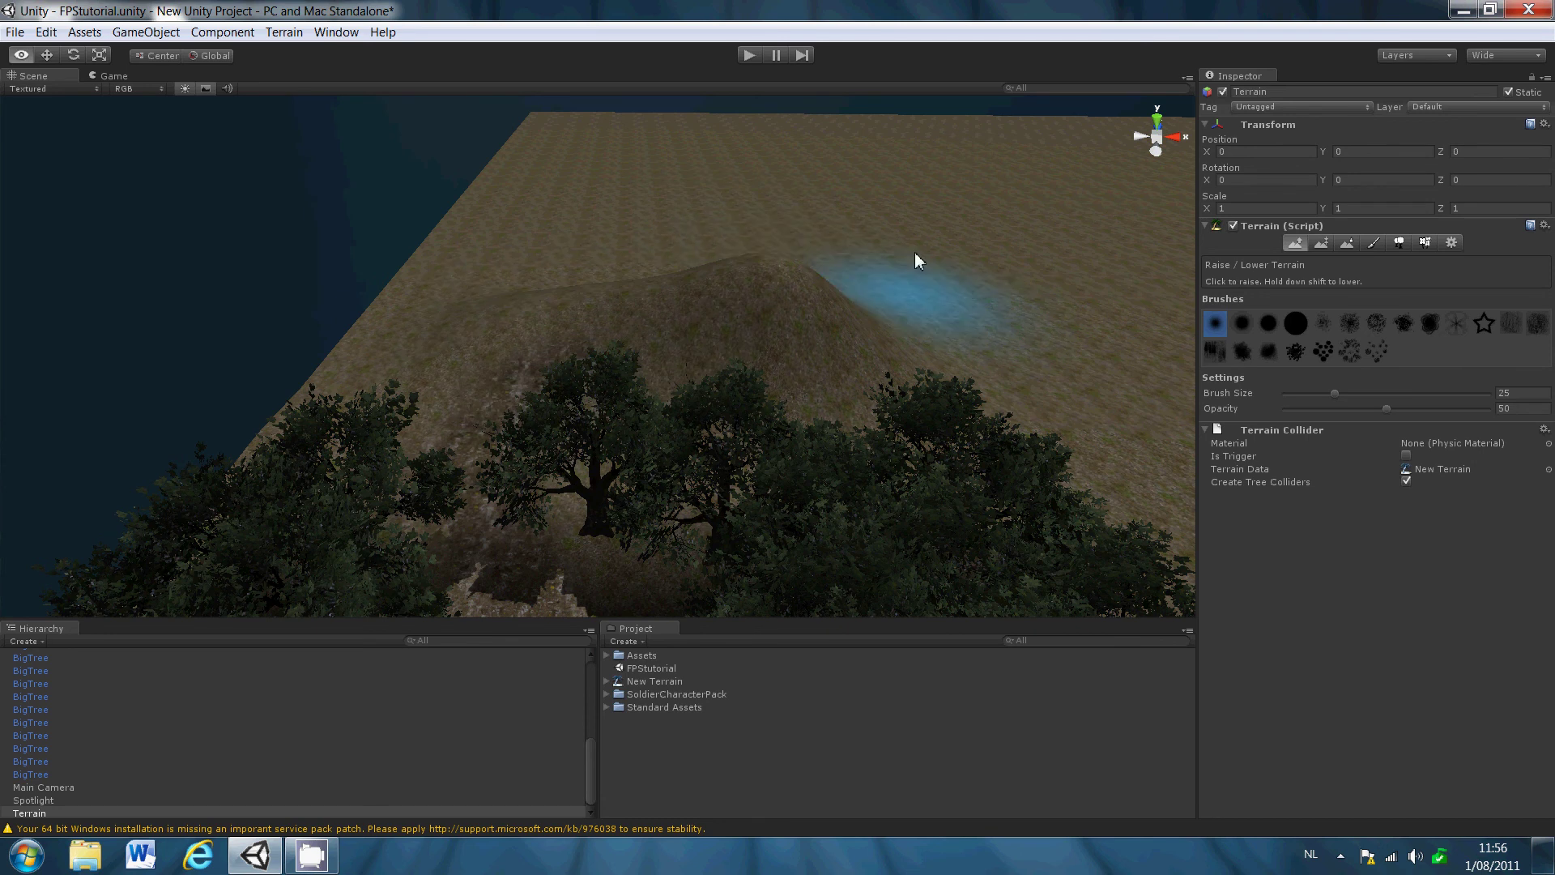
alt+drag(915, 251, 900, 252)
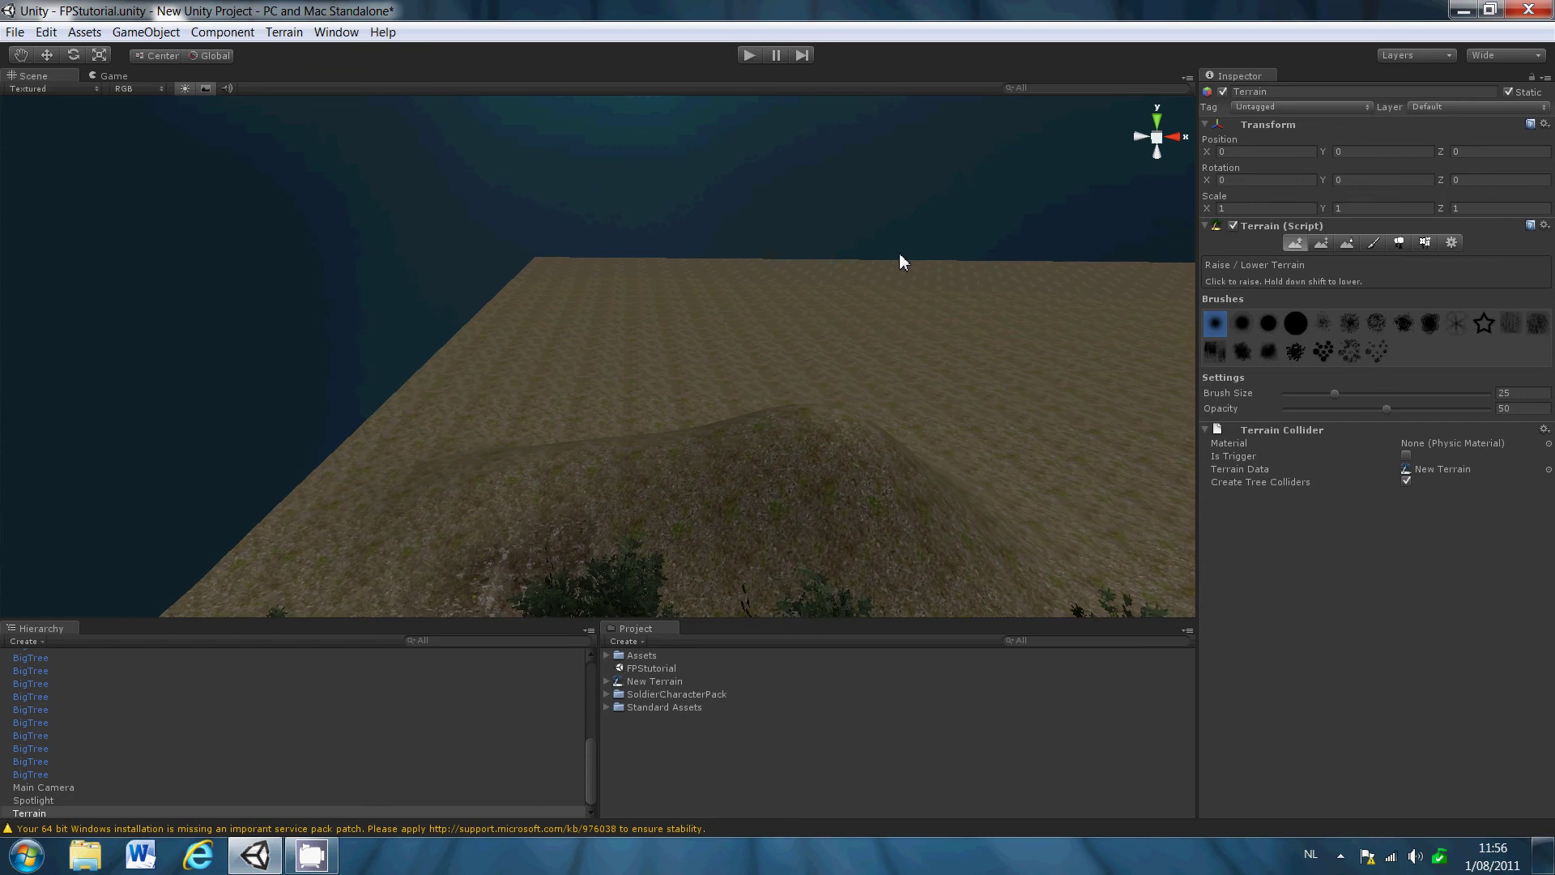
alt+drag(961, 299, 972, 279)
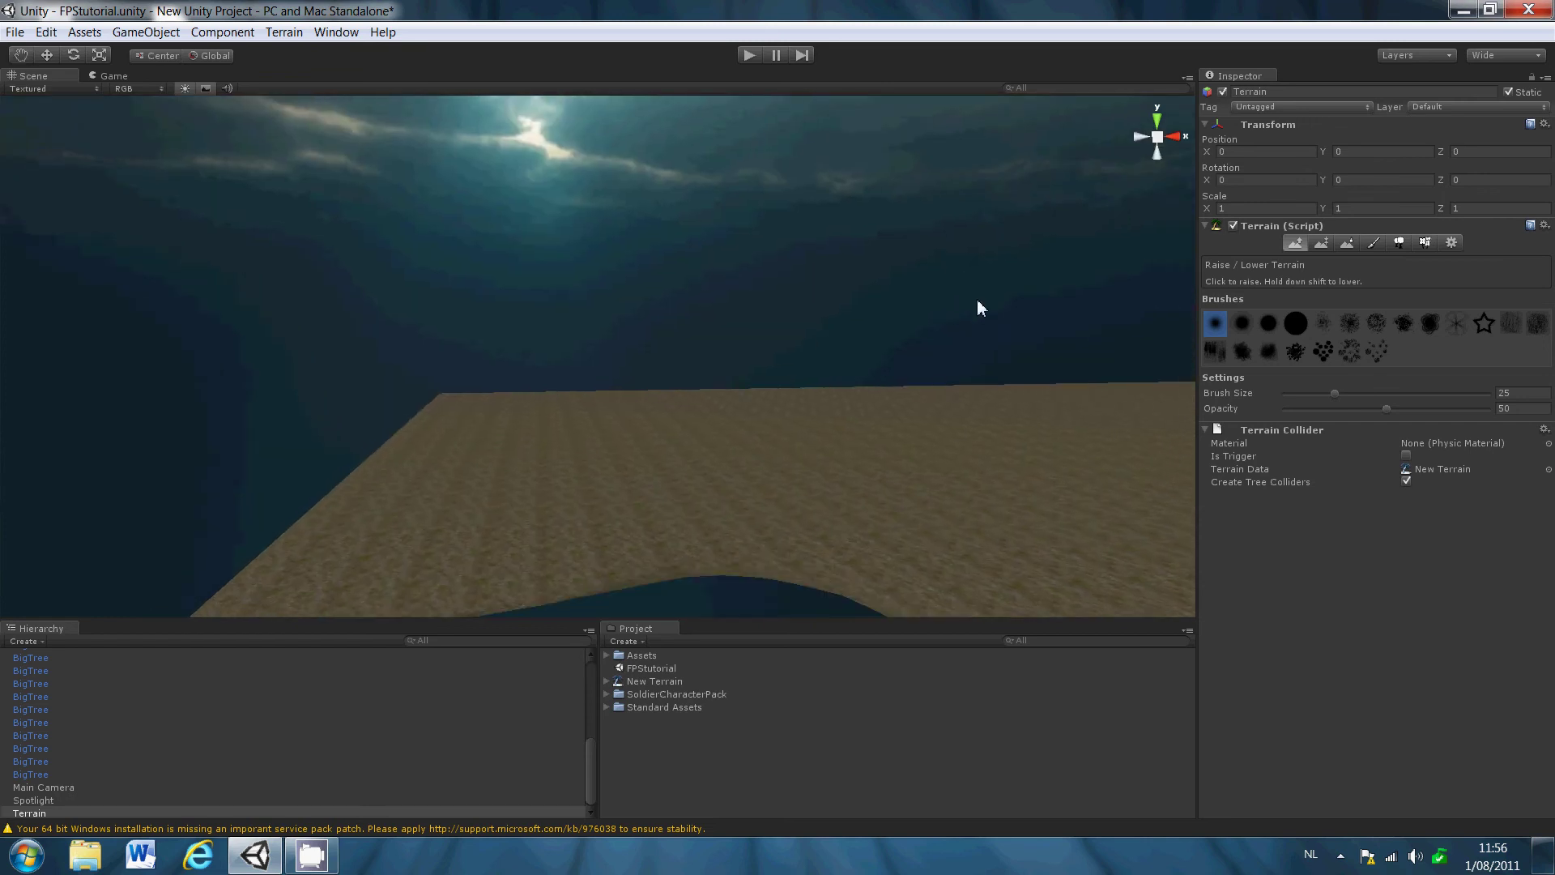
alt+drag(823, 341, 847, 485)
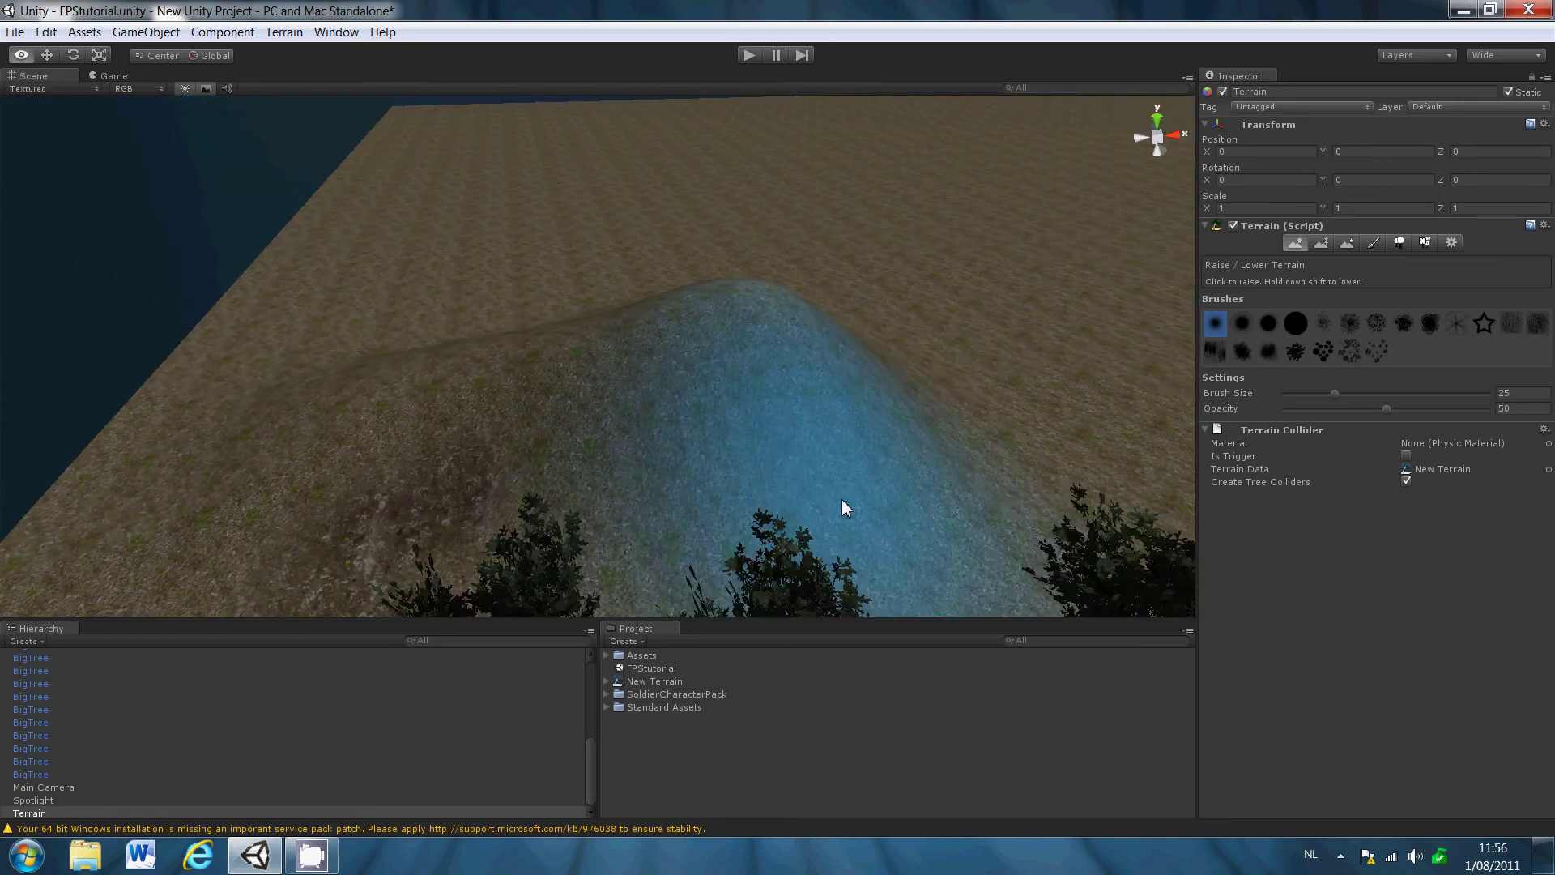
- Flatten the hilltop into a plateau at height 23.58, extending it to the right
click(1320, 241)
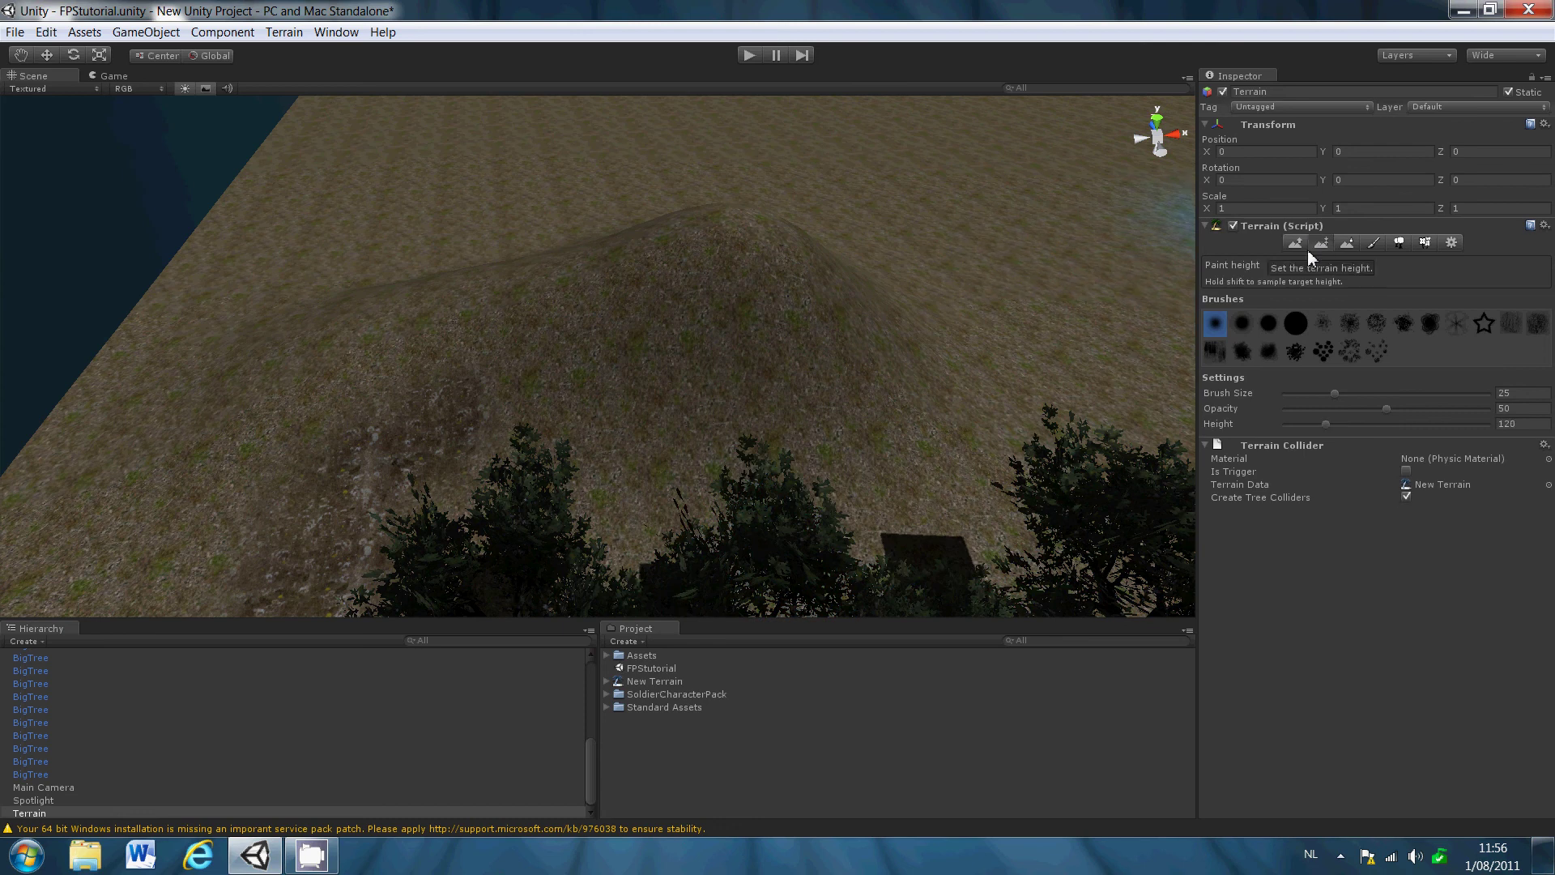
shift+click(741, 230)
drag(732, 208, 797, 264)
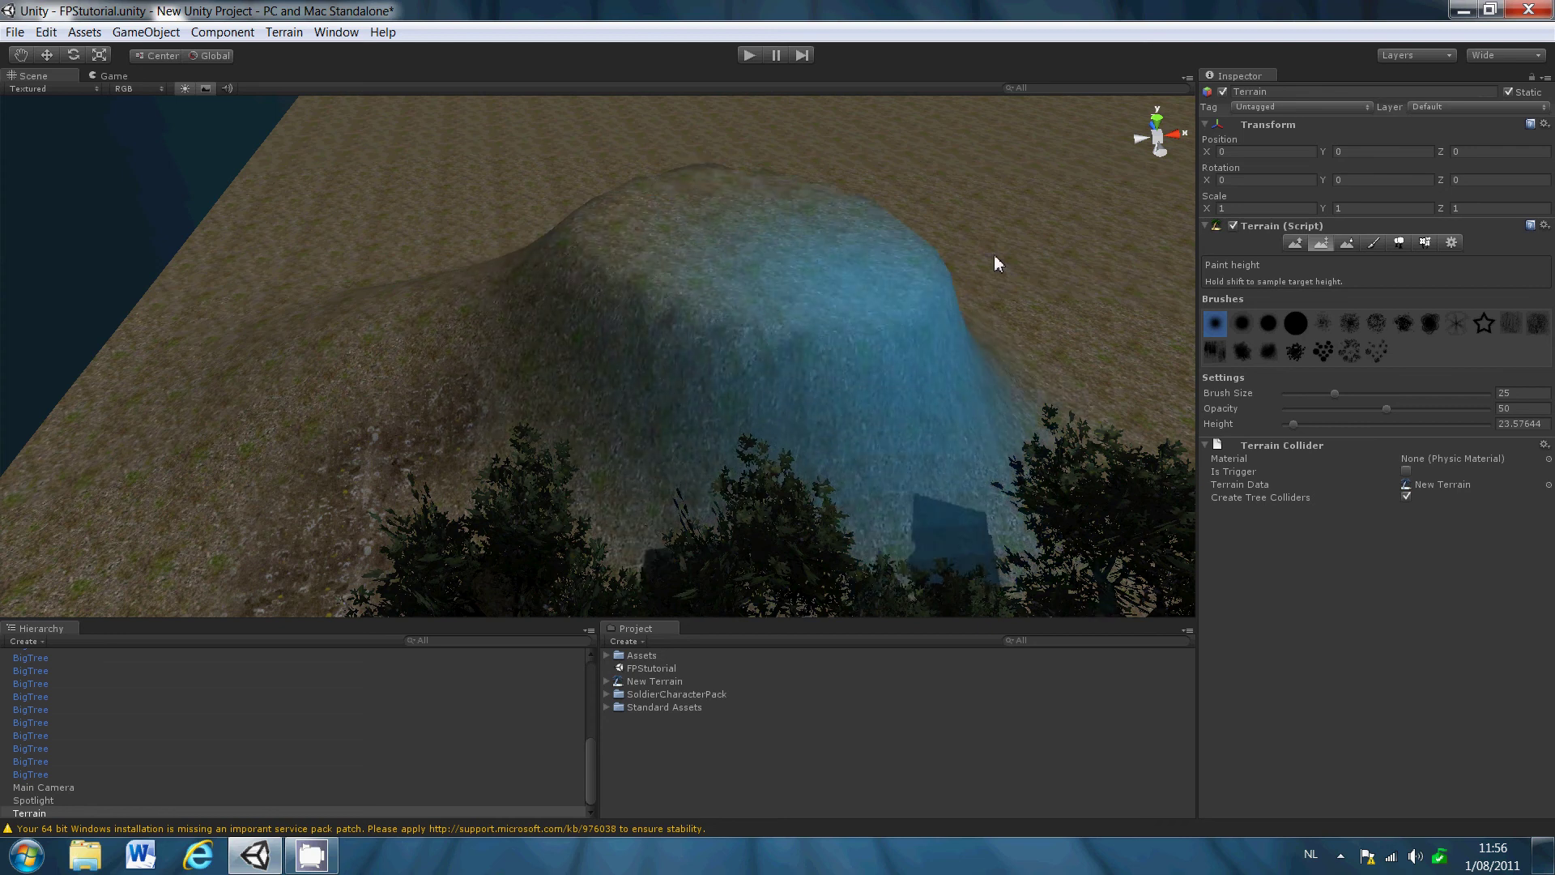
drag(980, 251, 901, 178)
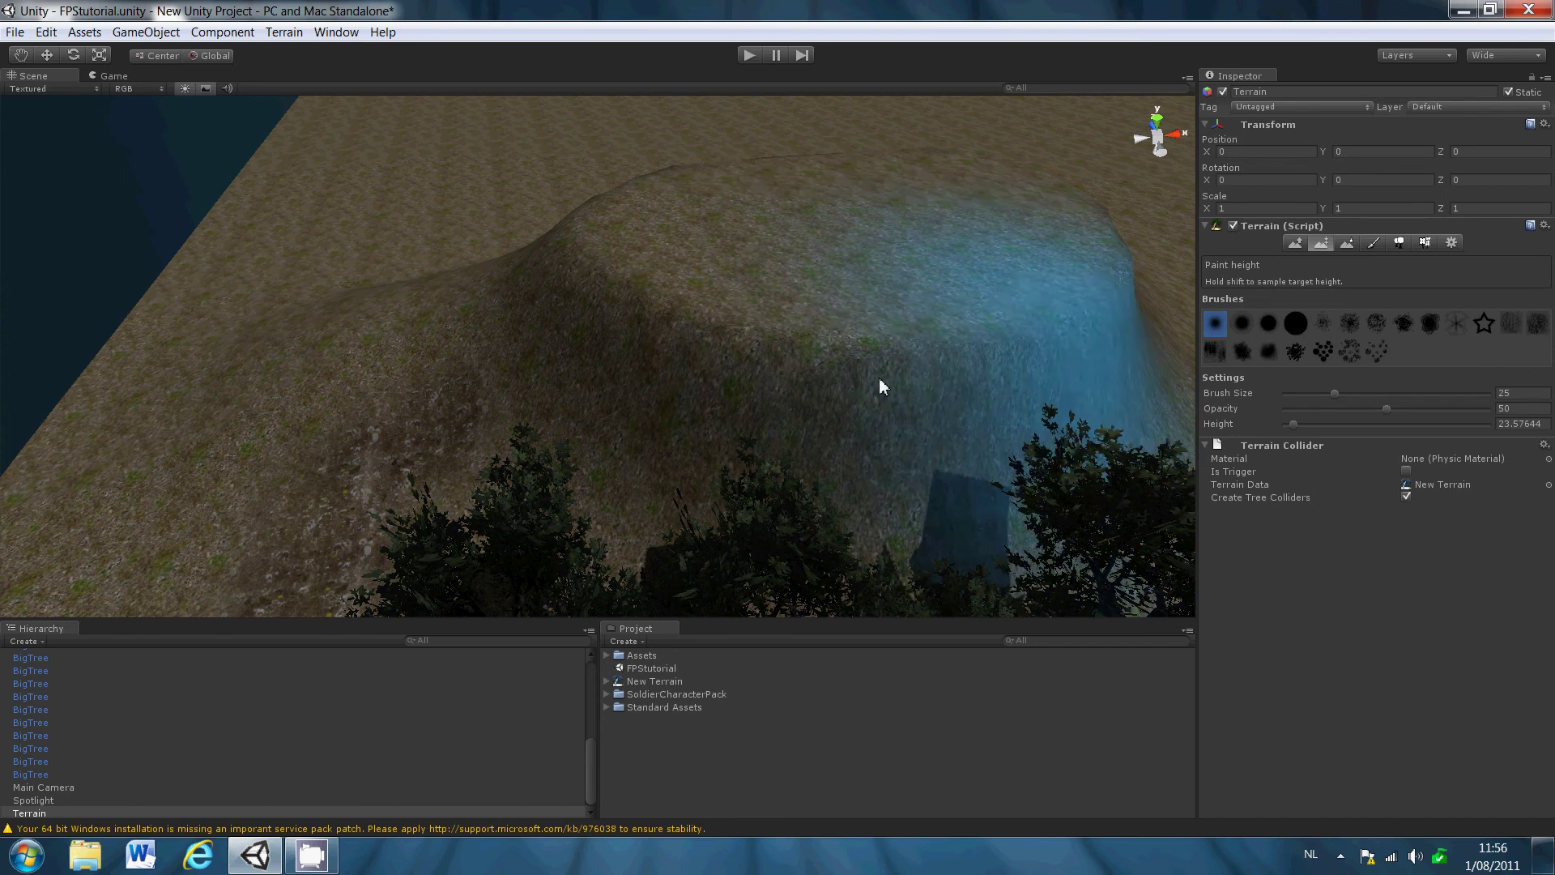
- Raise a small bump on the hill's left slope using brush size 7 and strength 19
click(1294, 242)
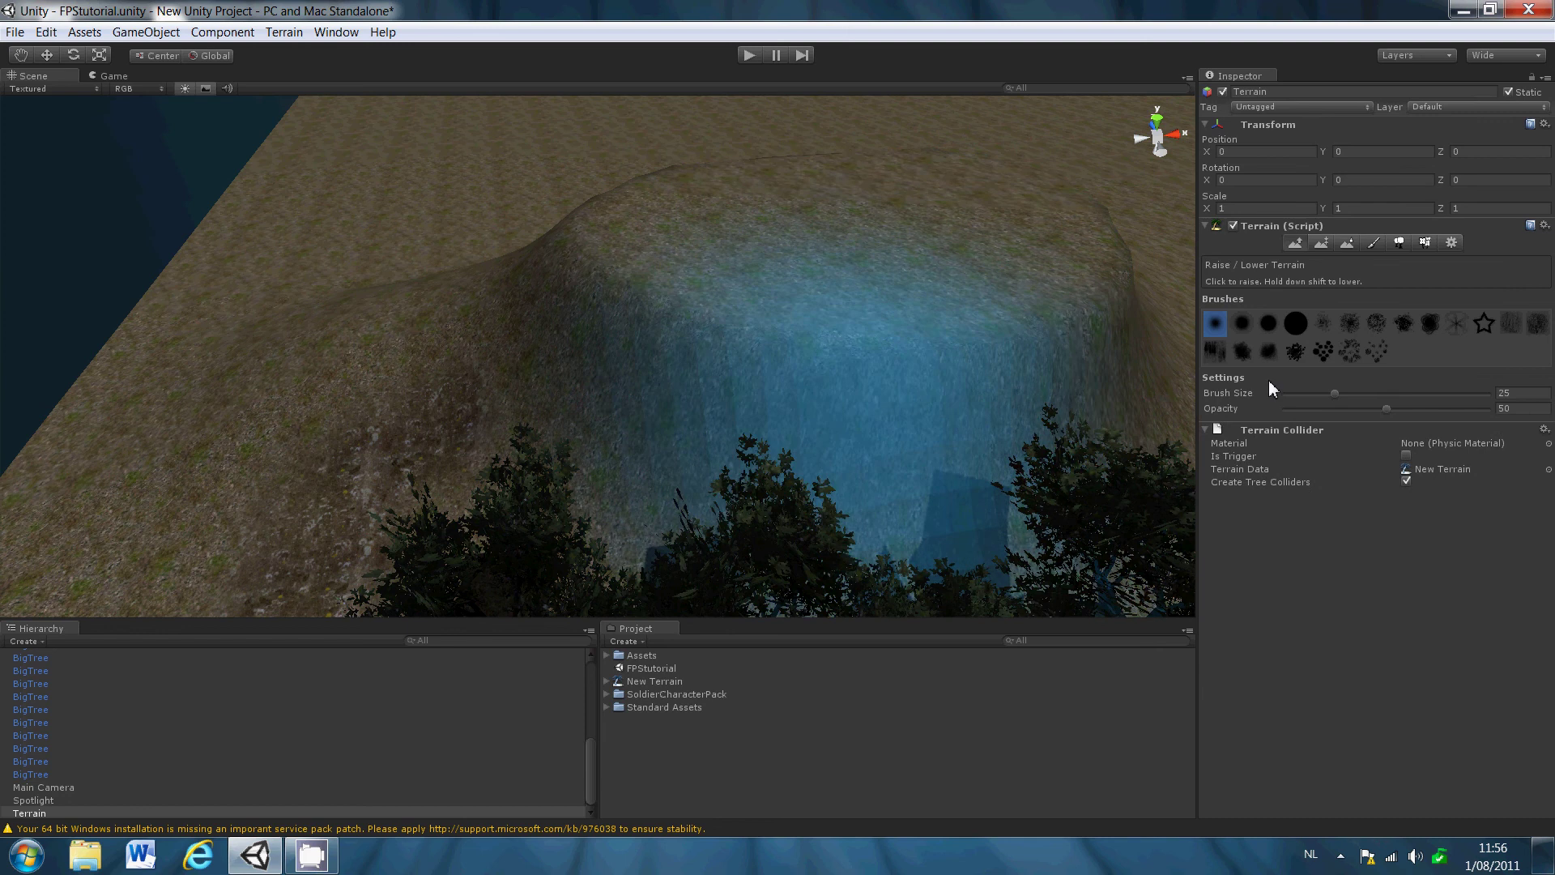
click(1298, 392)
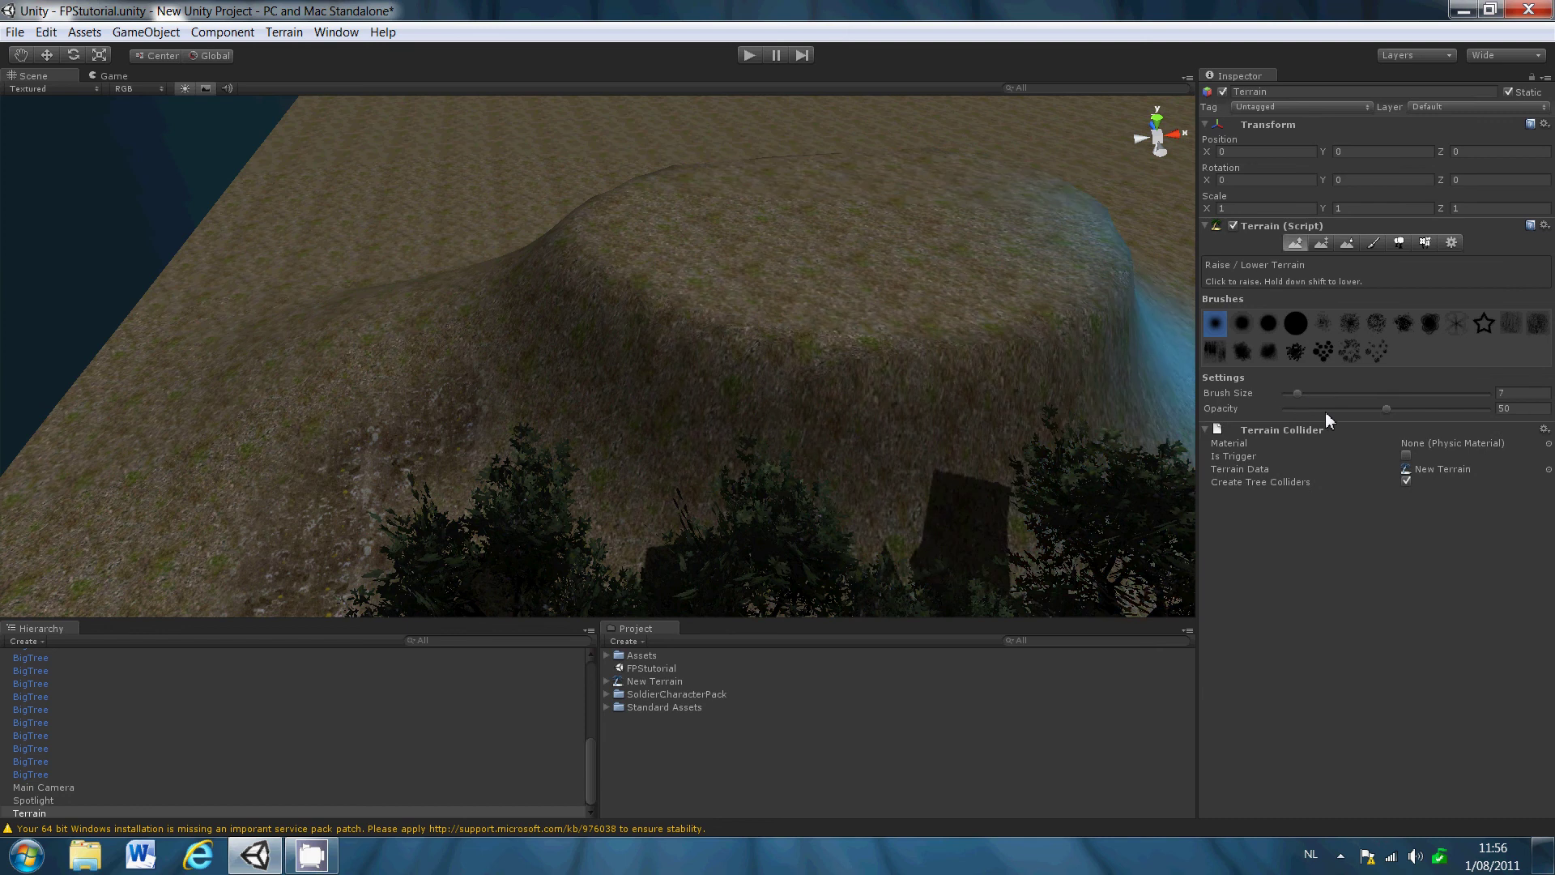
click(1324, 409)
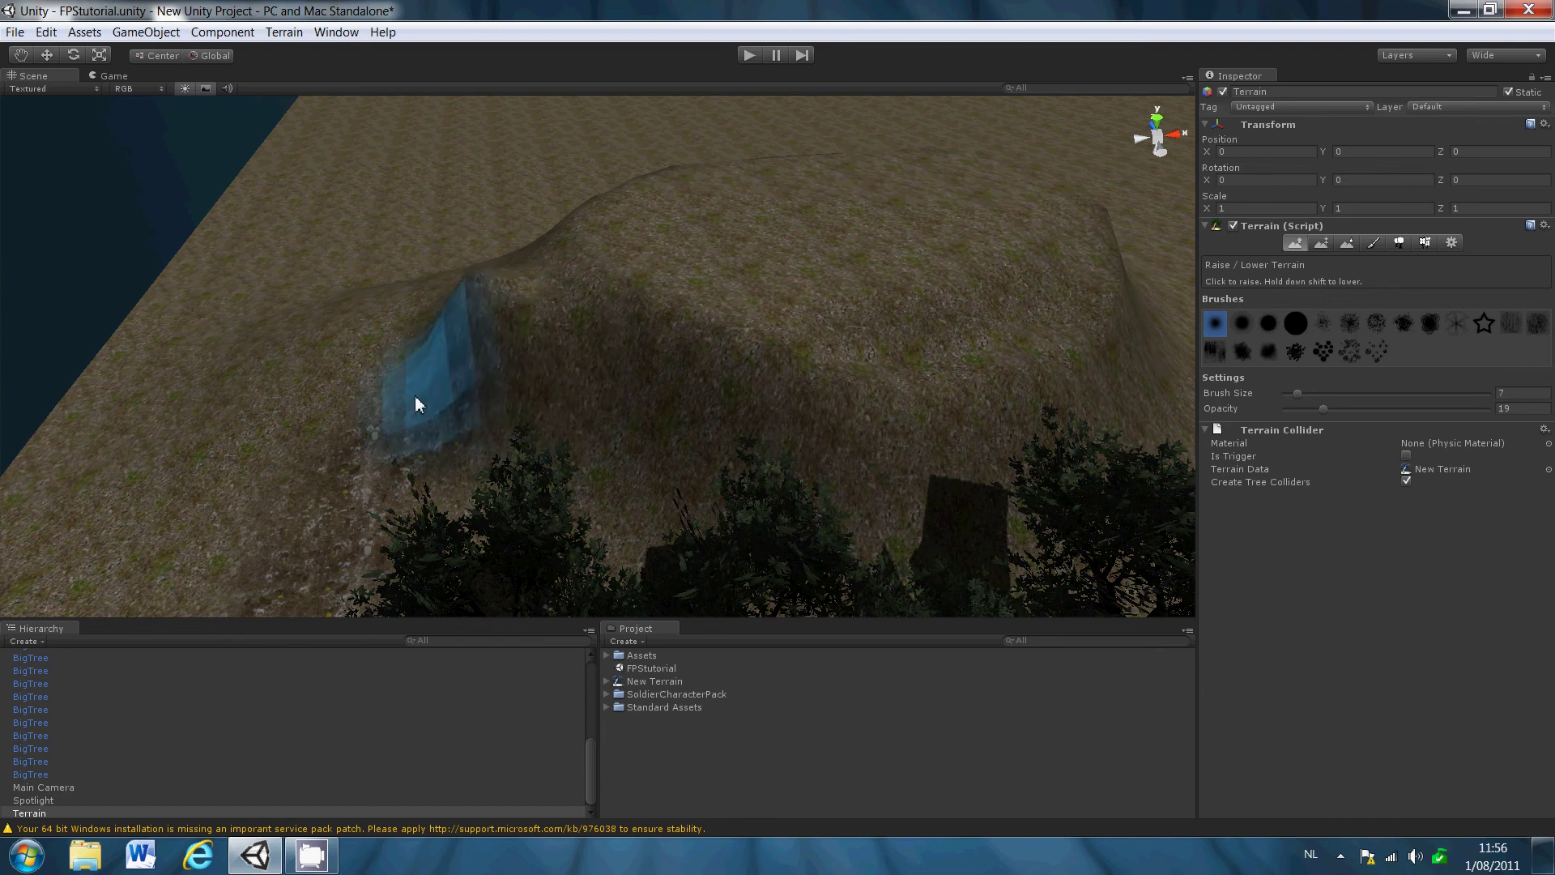
mouse_move(376, 413)
mouse_down()
mouse_move(449, 433)
mouse_move(484, 313)
mouse_move(400, 329)
mouse_move(320, 376)
mouse_move(403, 409)
mouse_up()
mouse_move(489, 376)
alt+mouse_down()
mouse_move(370, 453)
mouse_move(342, 445)
alt+mouse_up()
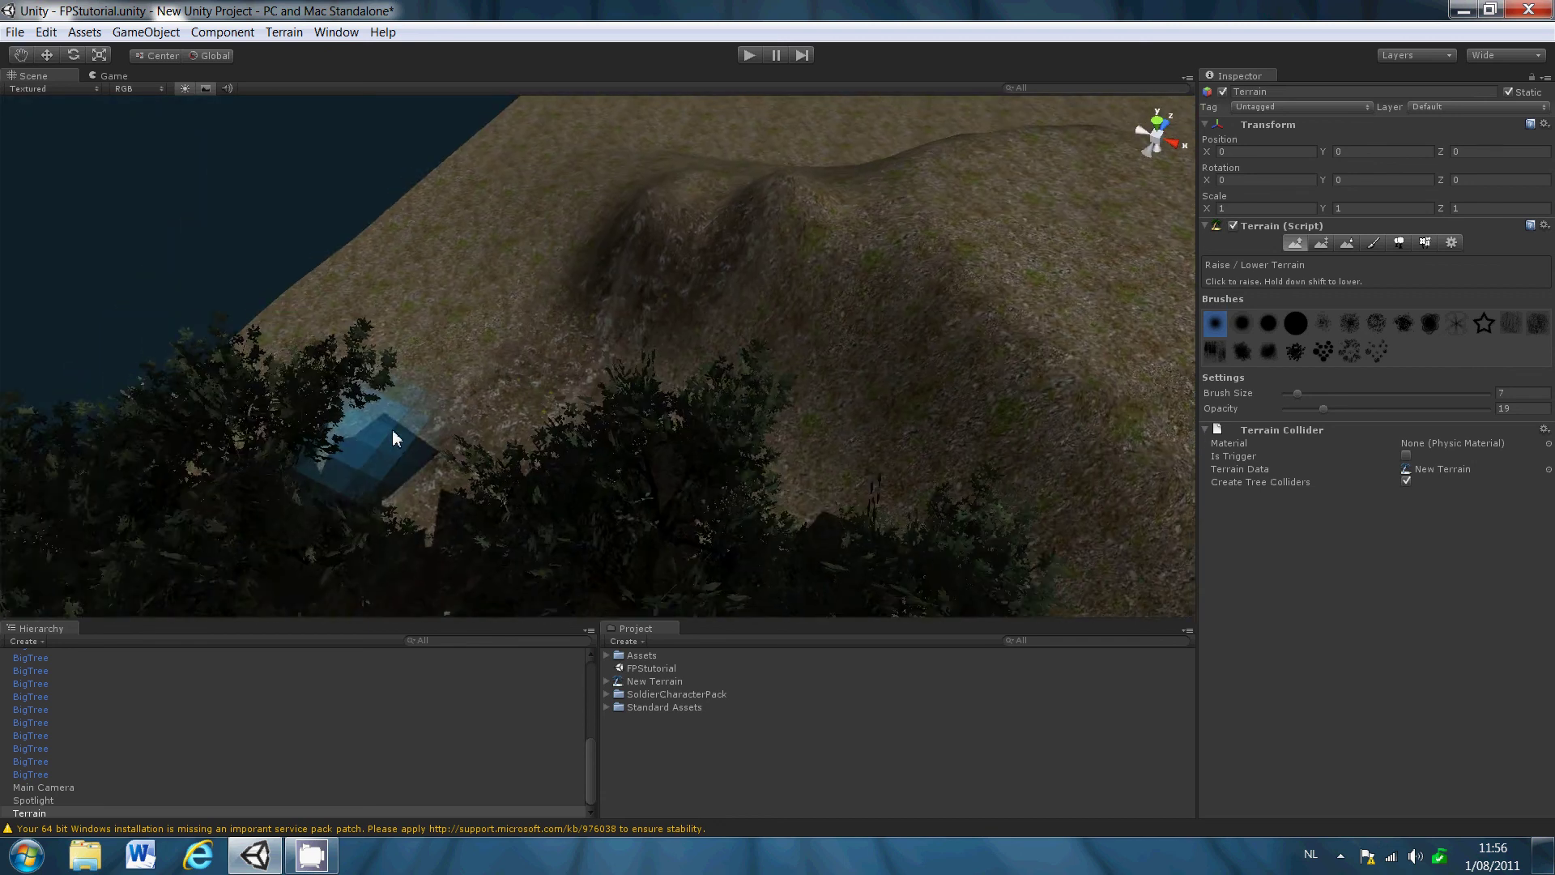
mouse_move(585, 415)
alt+mouse_down()
mouse_move(272, 525)
mouse_move(213, 517)
mouse_move(378, 496)
mouse_move(678, 527)
alt+mouse_up()
mouse_move(400, 433)
alt+mouse_down()
mouse_move(322, 392)
mouse_move(636, 388)
alt+mouse_up()
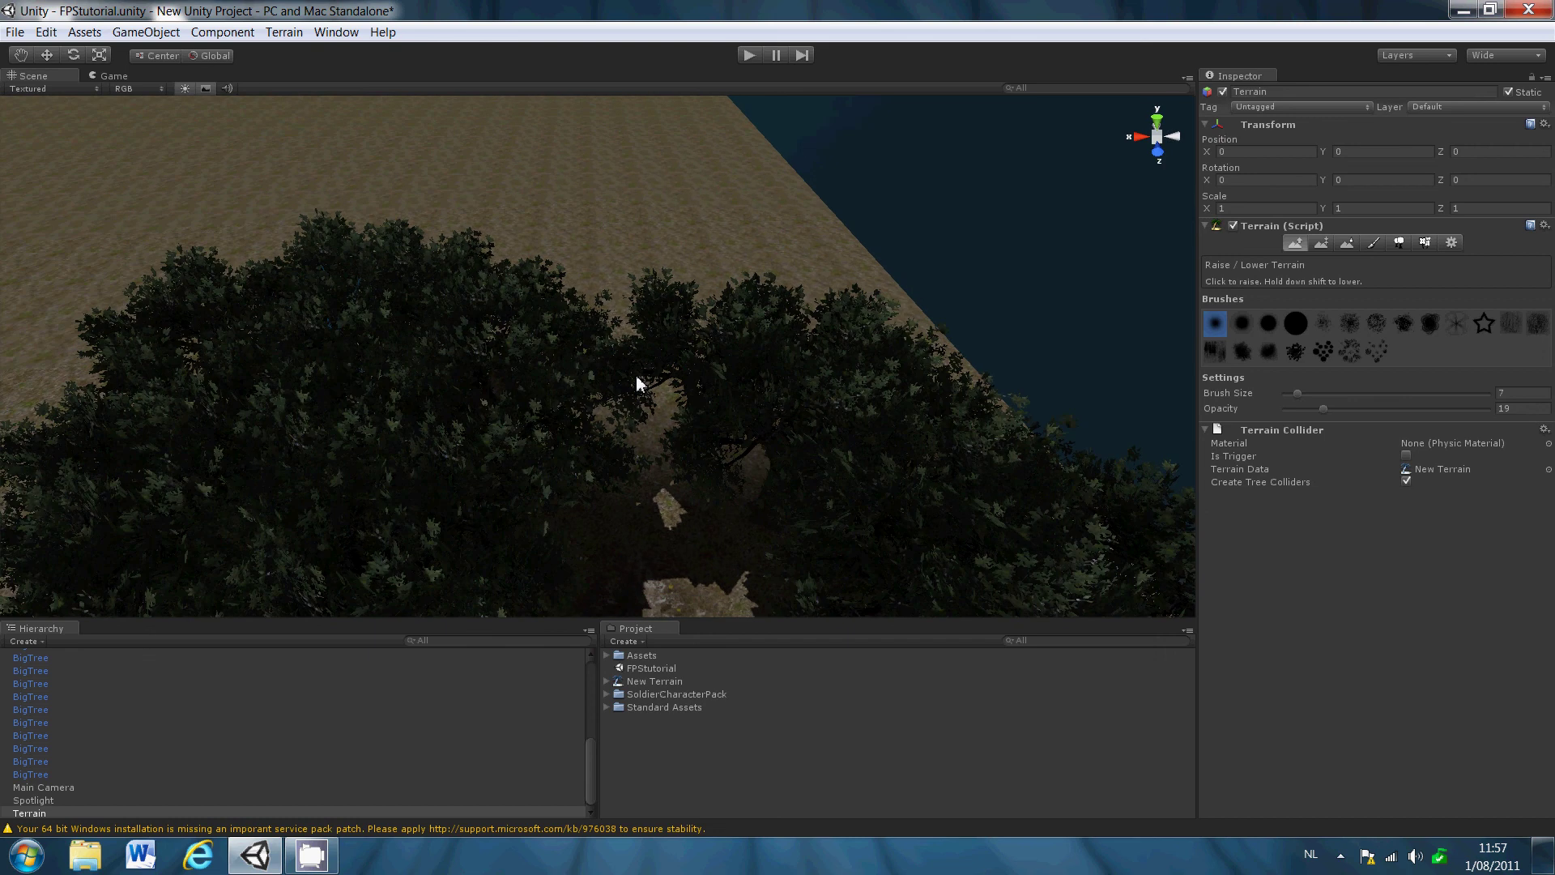
scroll(627, 435, up, 2)
scroll(619, 475, up, 3)
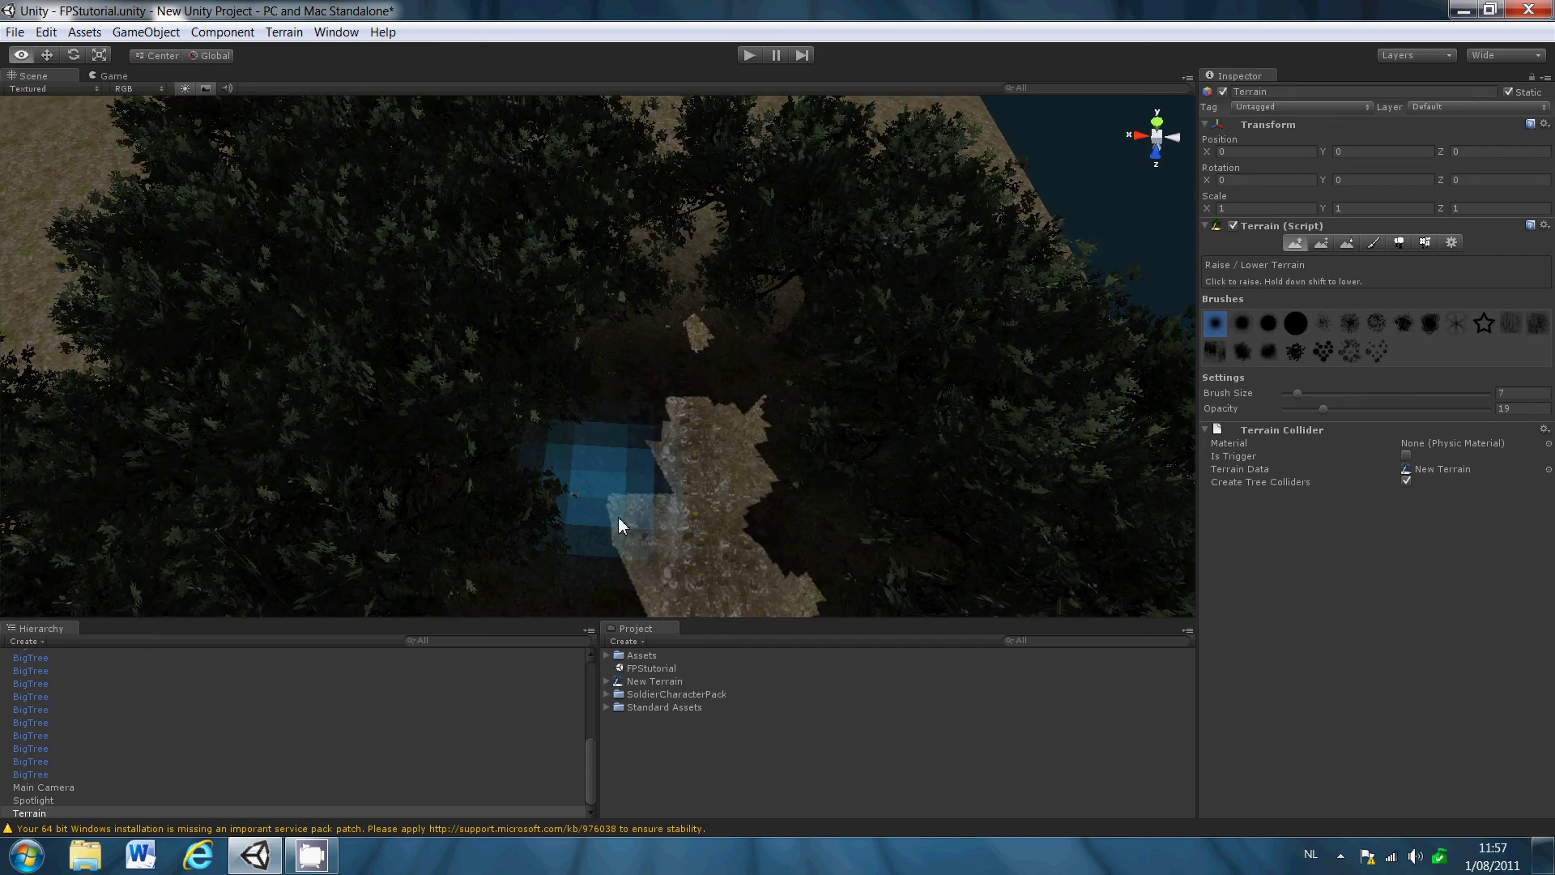
scroll(619, 522, up, 3)
scroll(628, 486, up, 2)
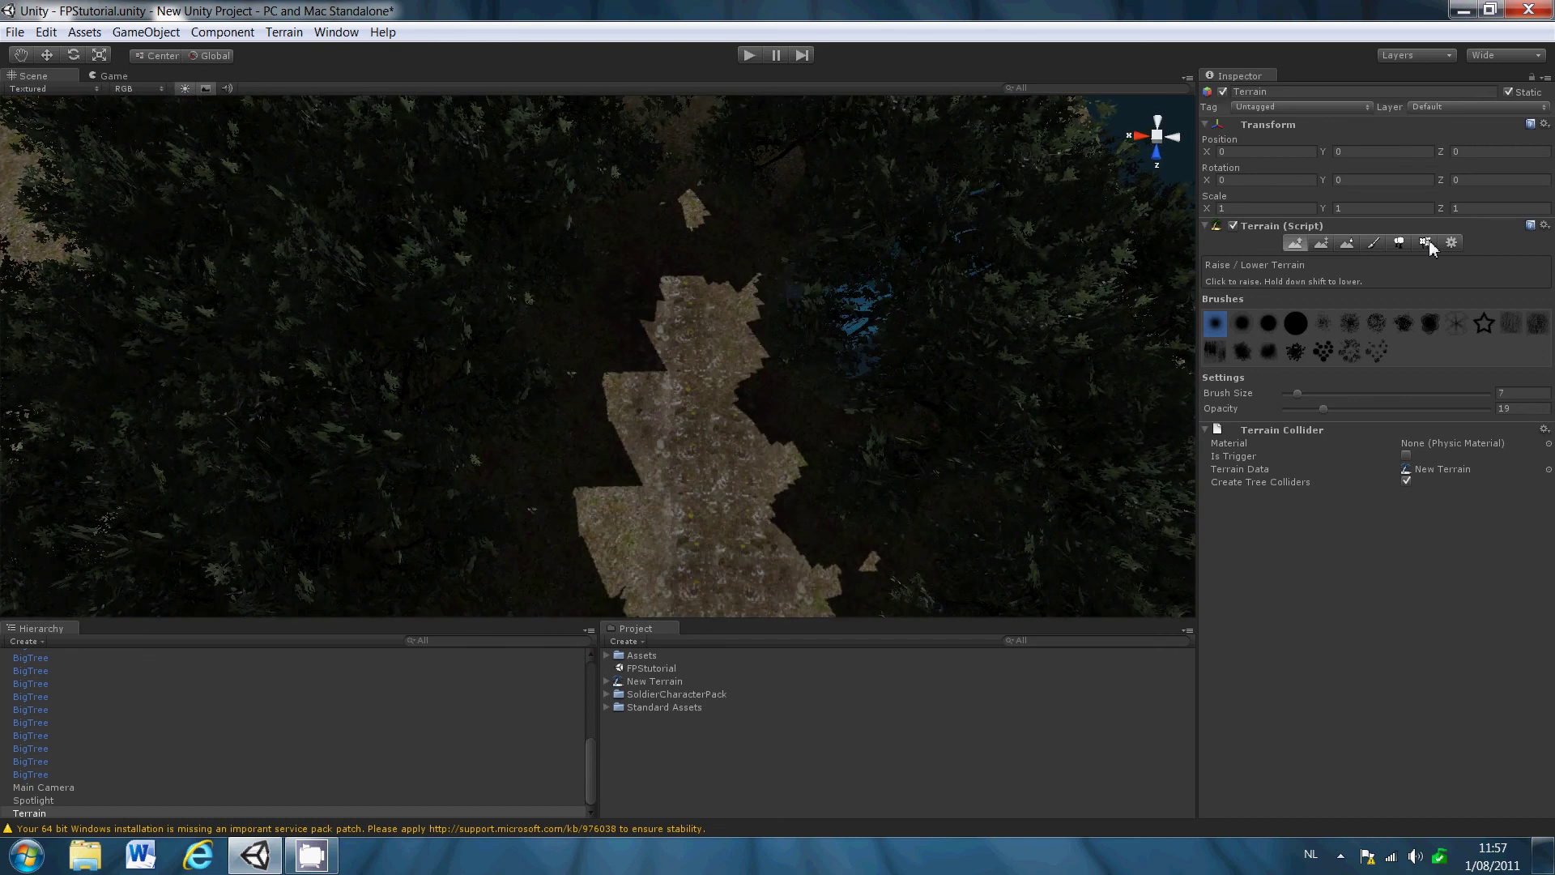
- Open the Paint Details tool's Edit Details options for adding a grass texture
click(1428, 244)
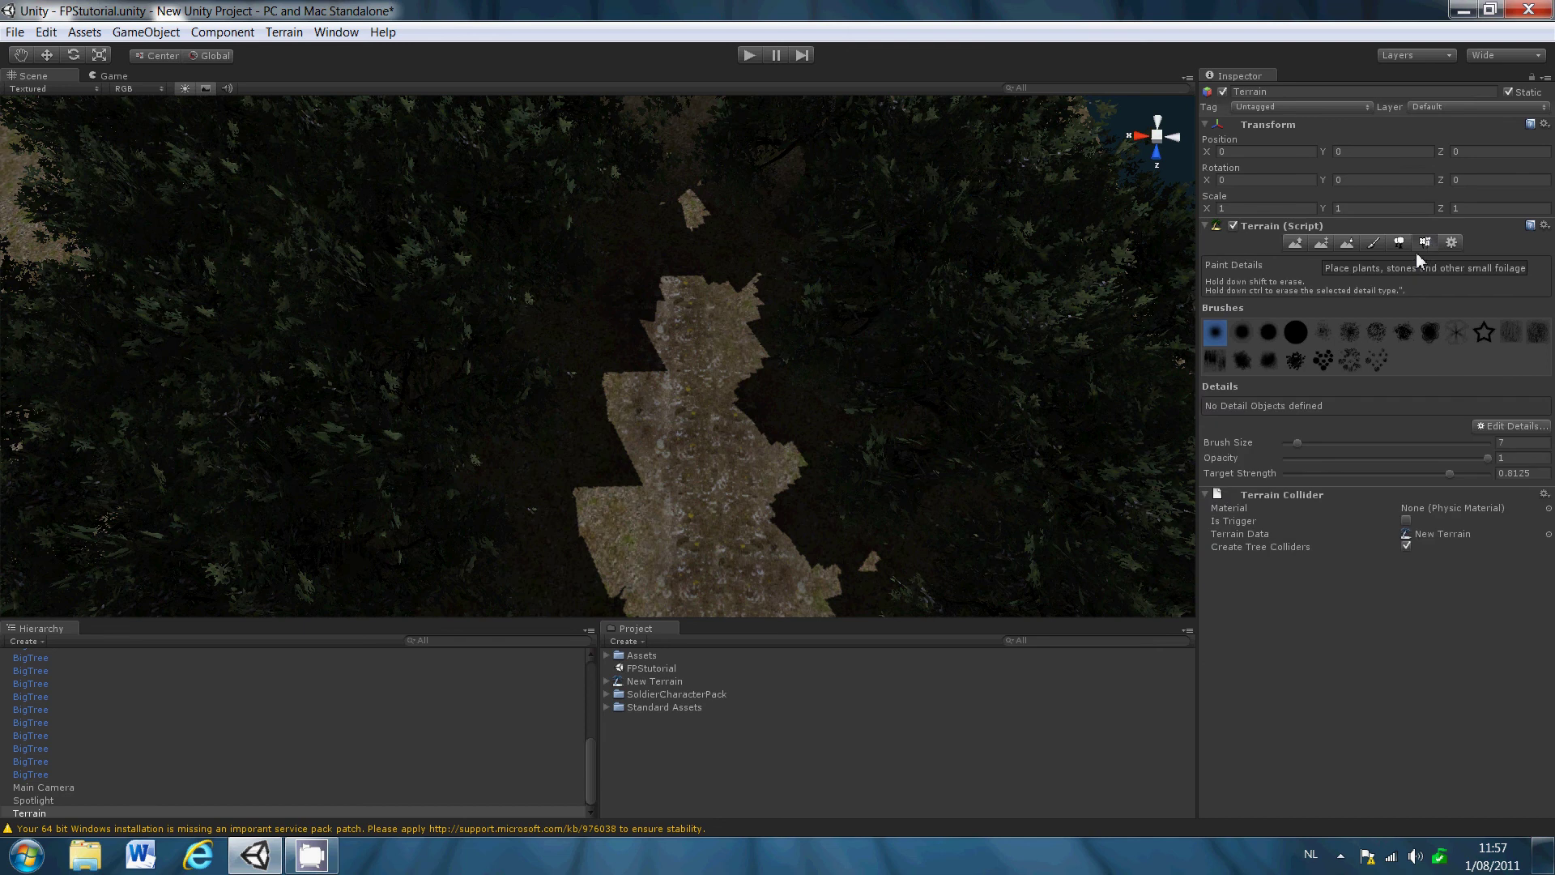
click(1500, 424)
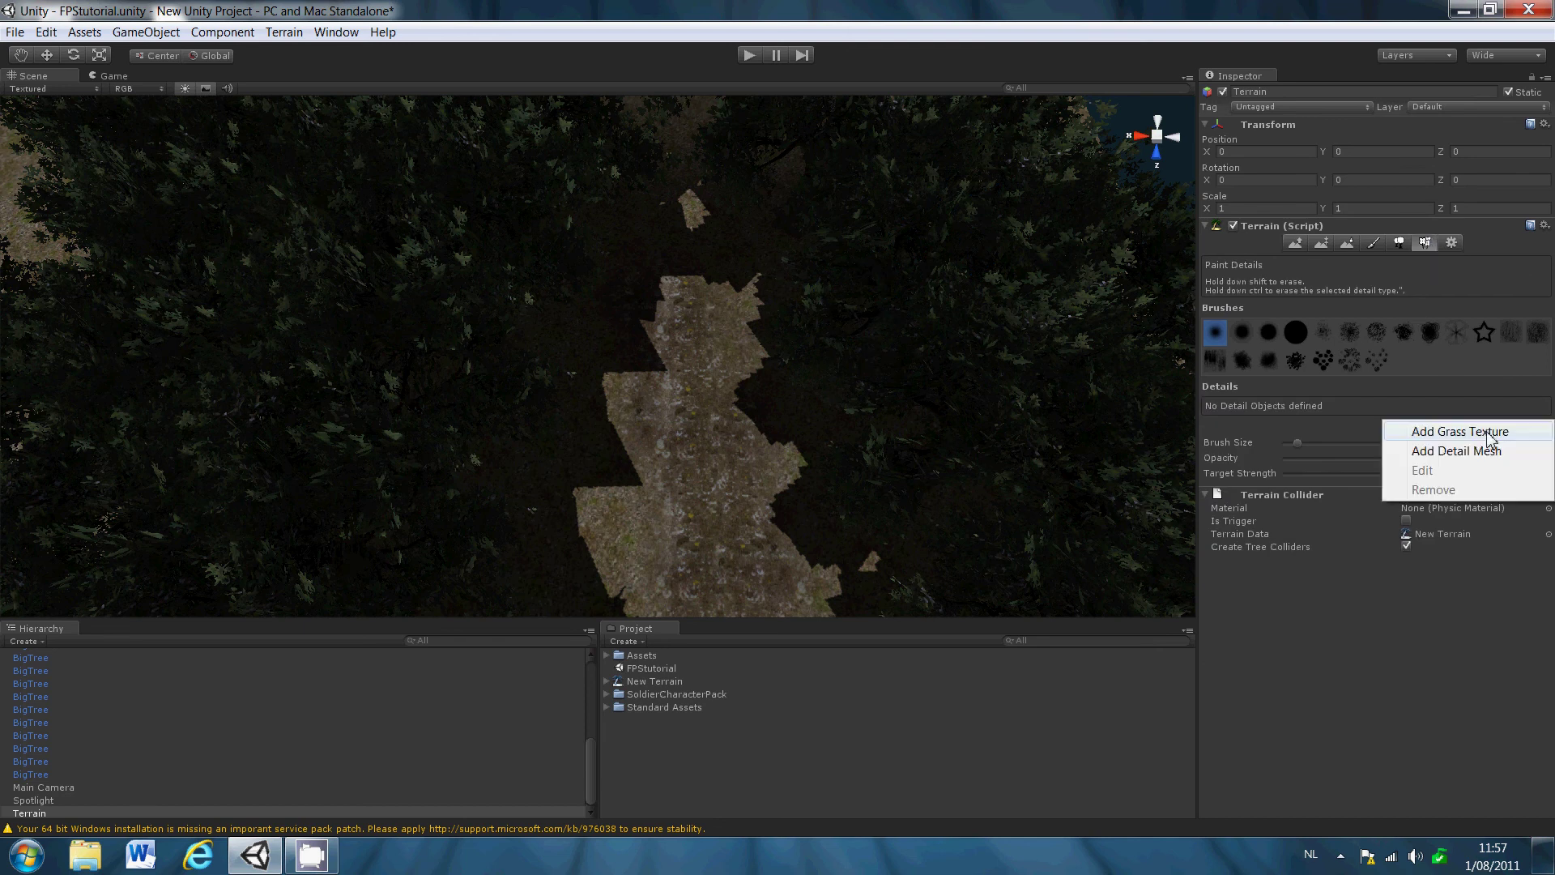
- Add Grass2 as a grass detail texture on the terrain
click(1445, 434)
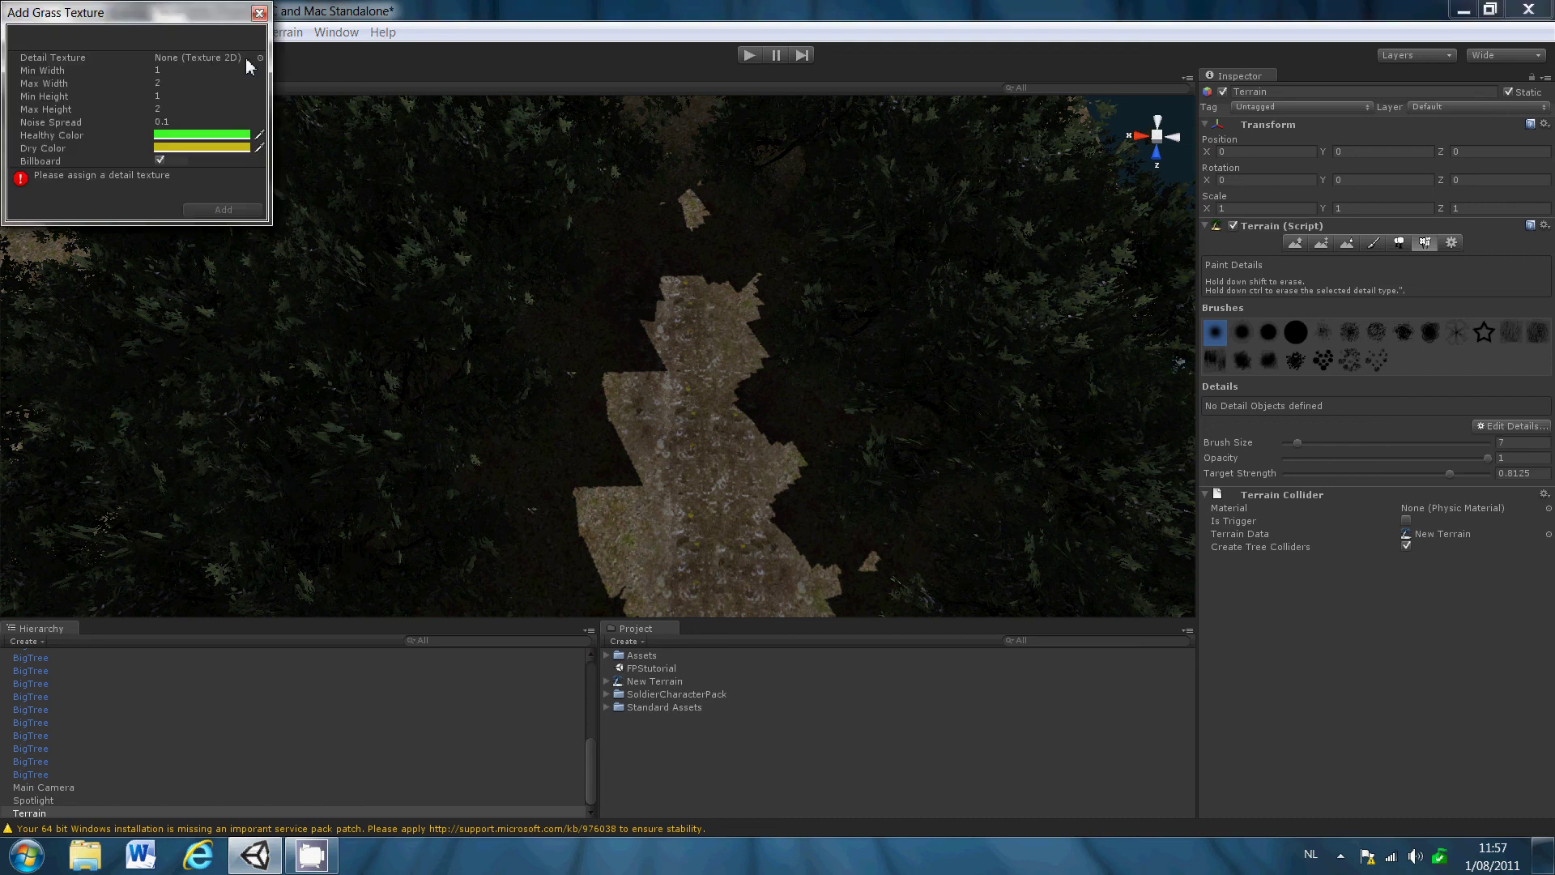
click(259, 57)
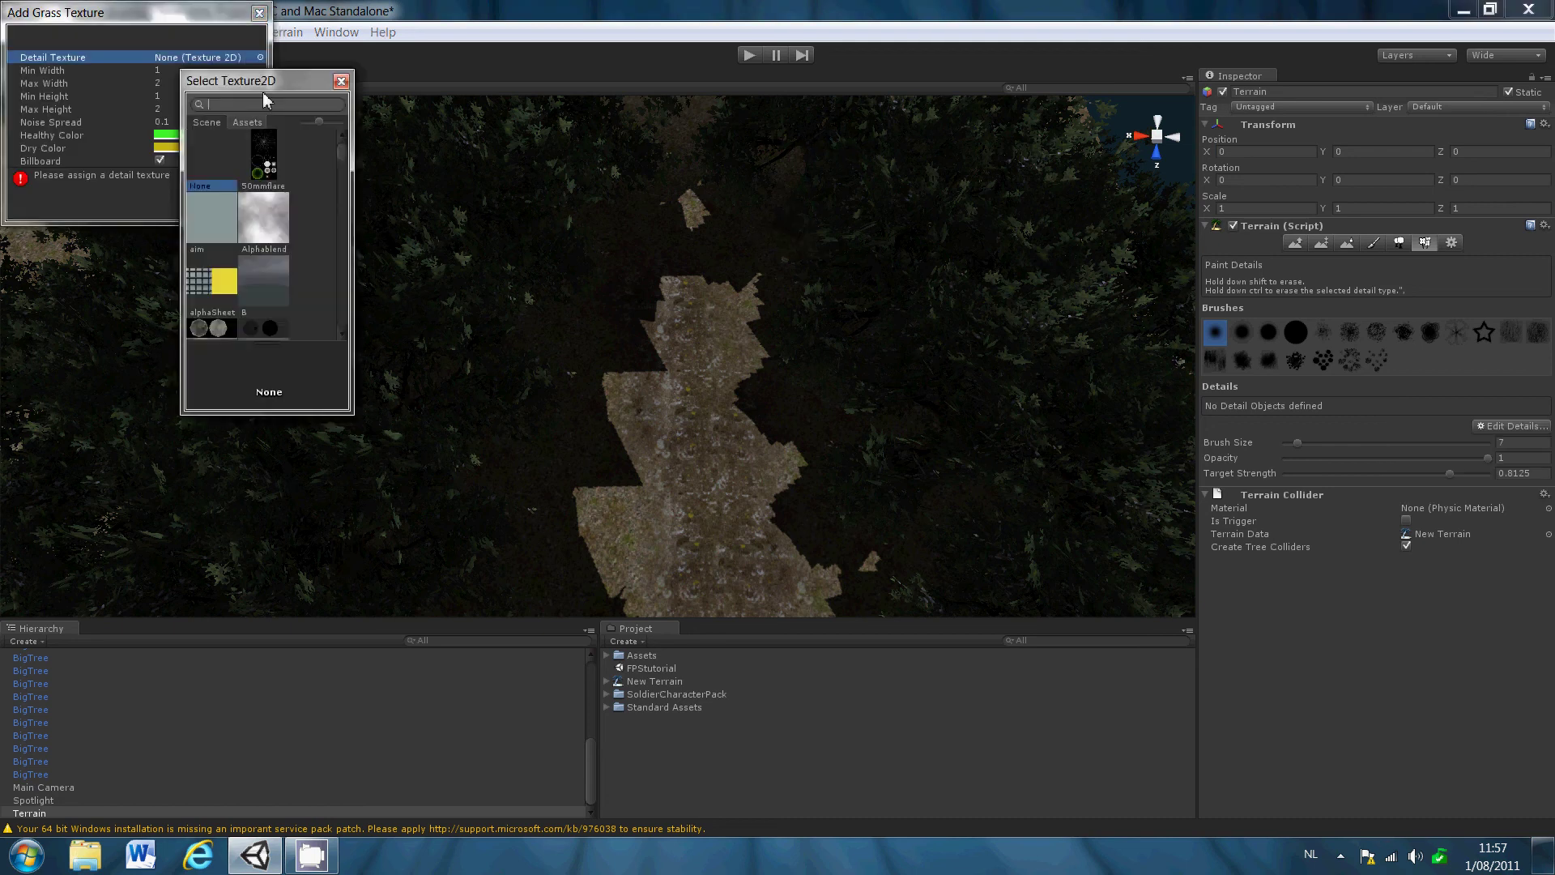
scroll(354, 209, down, 2)
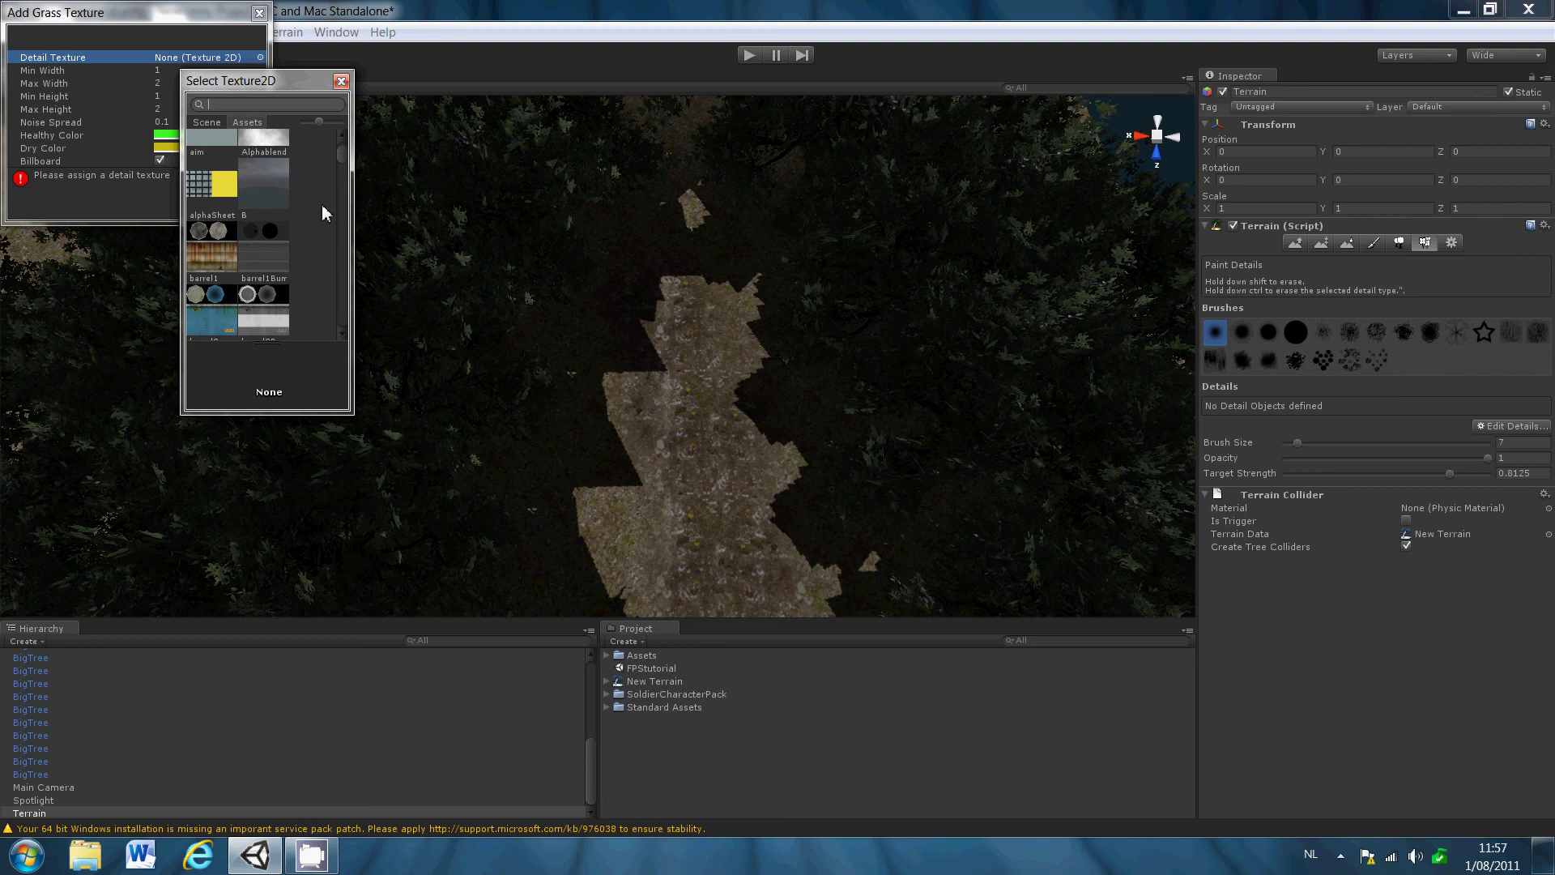
scroll(326, 211, down, 2)
scroll(256, 209, down, 1)
scroll(257, 210, down, 2)
scroll(253, 210, down, 2)
scroll(249, 183, down, 2)
scroll(243, 158, down, 2)
scroll(234, 127, down, 2)
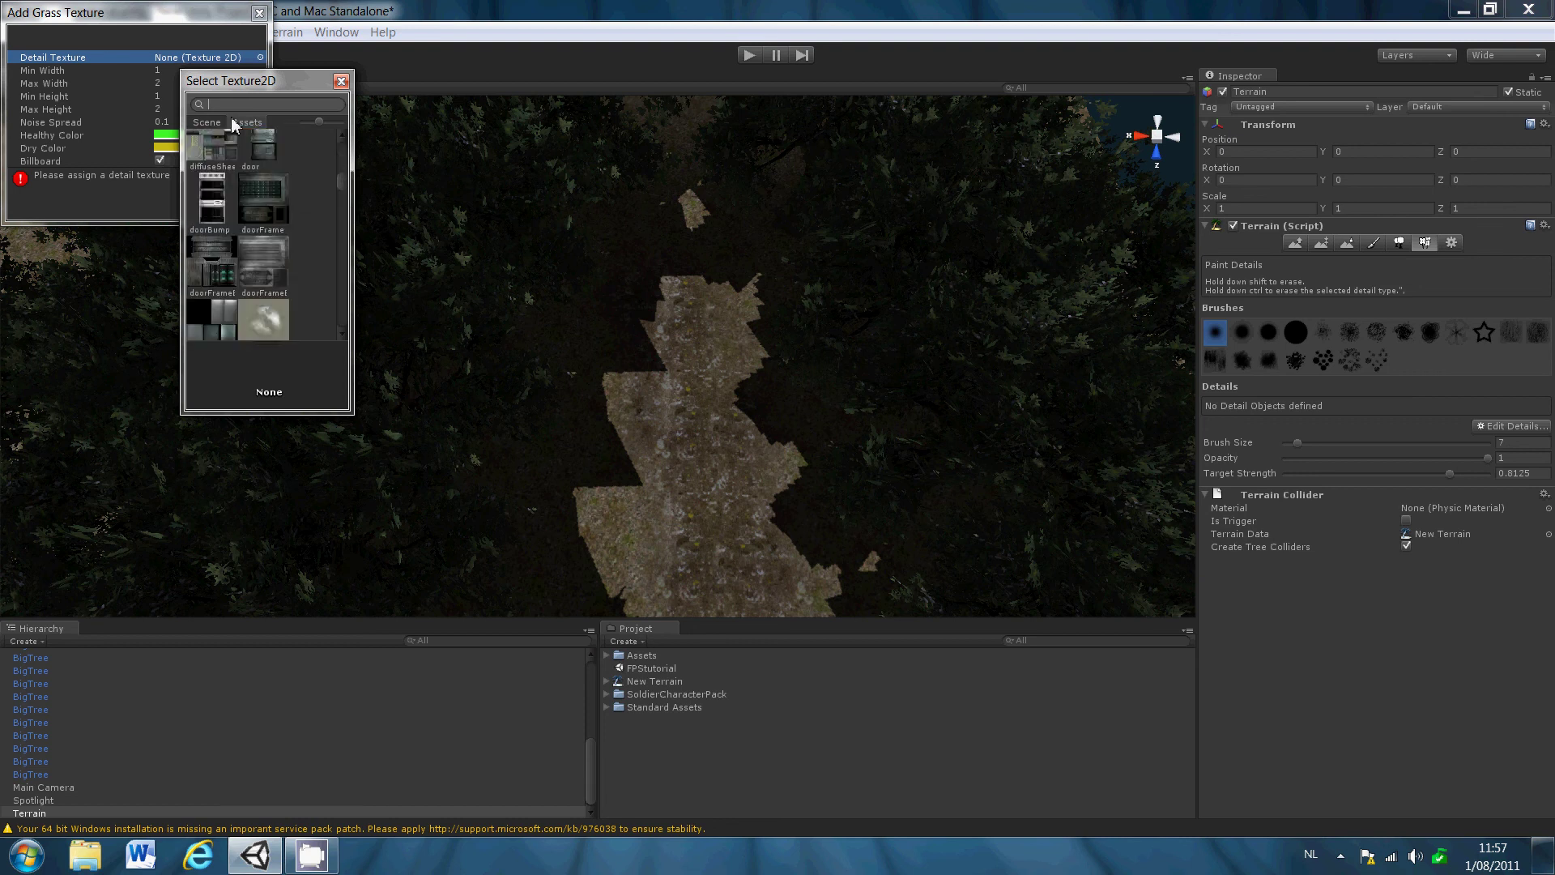
text(grass)
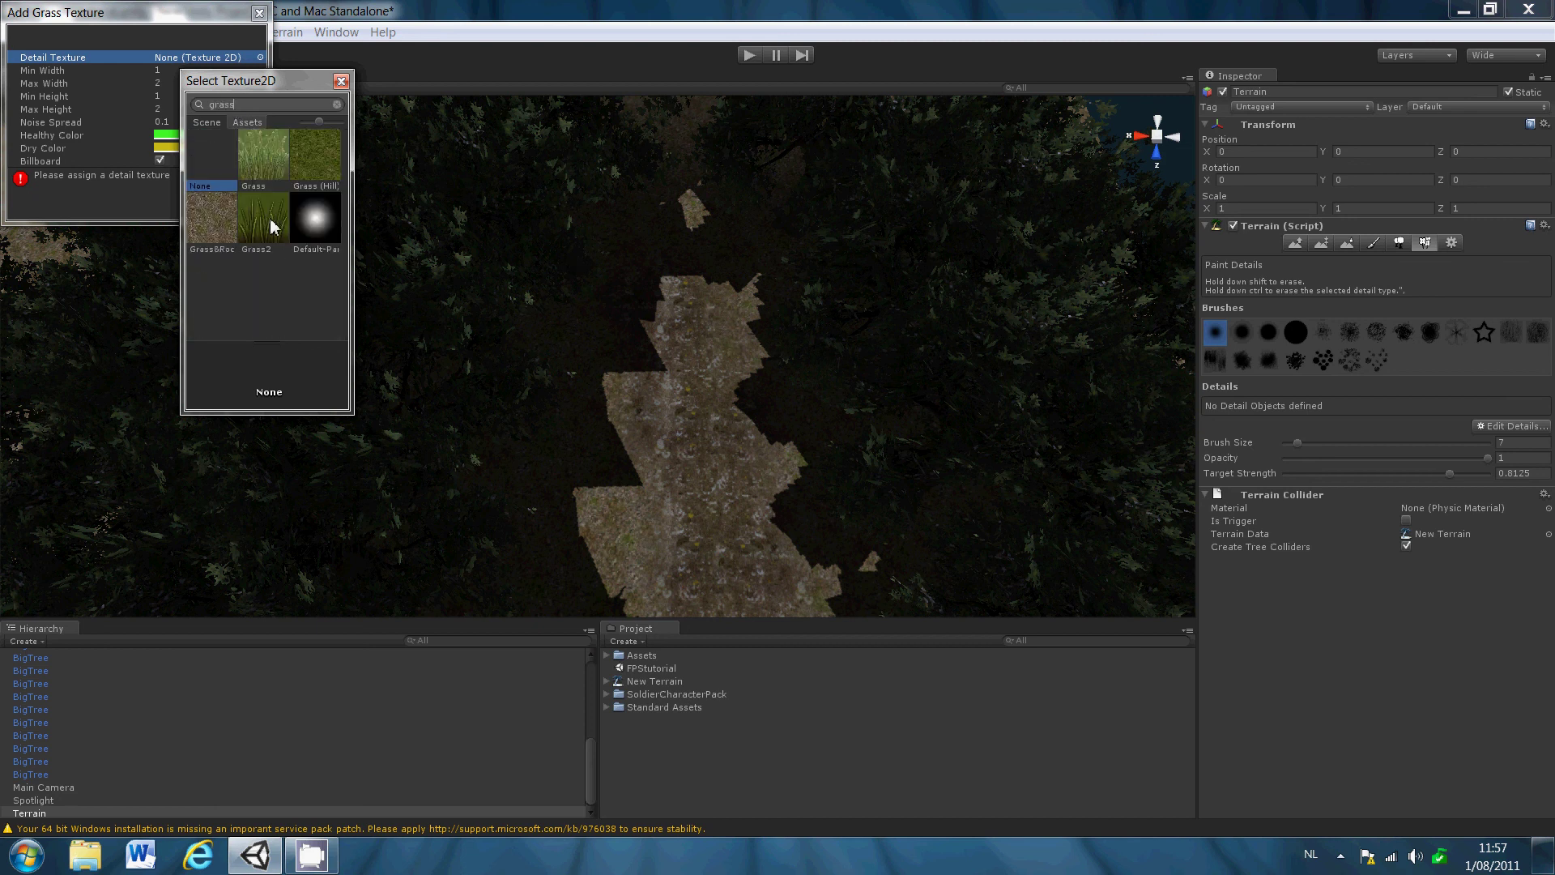
click(269, 229)
double_click(270, 240)
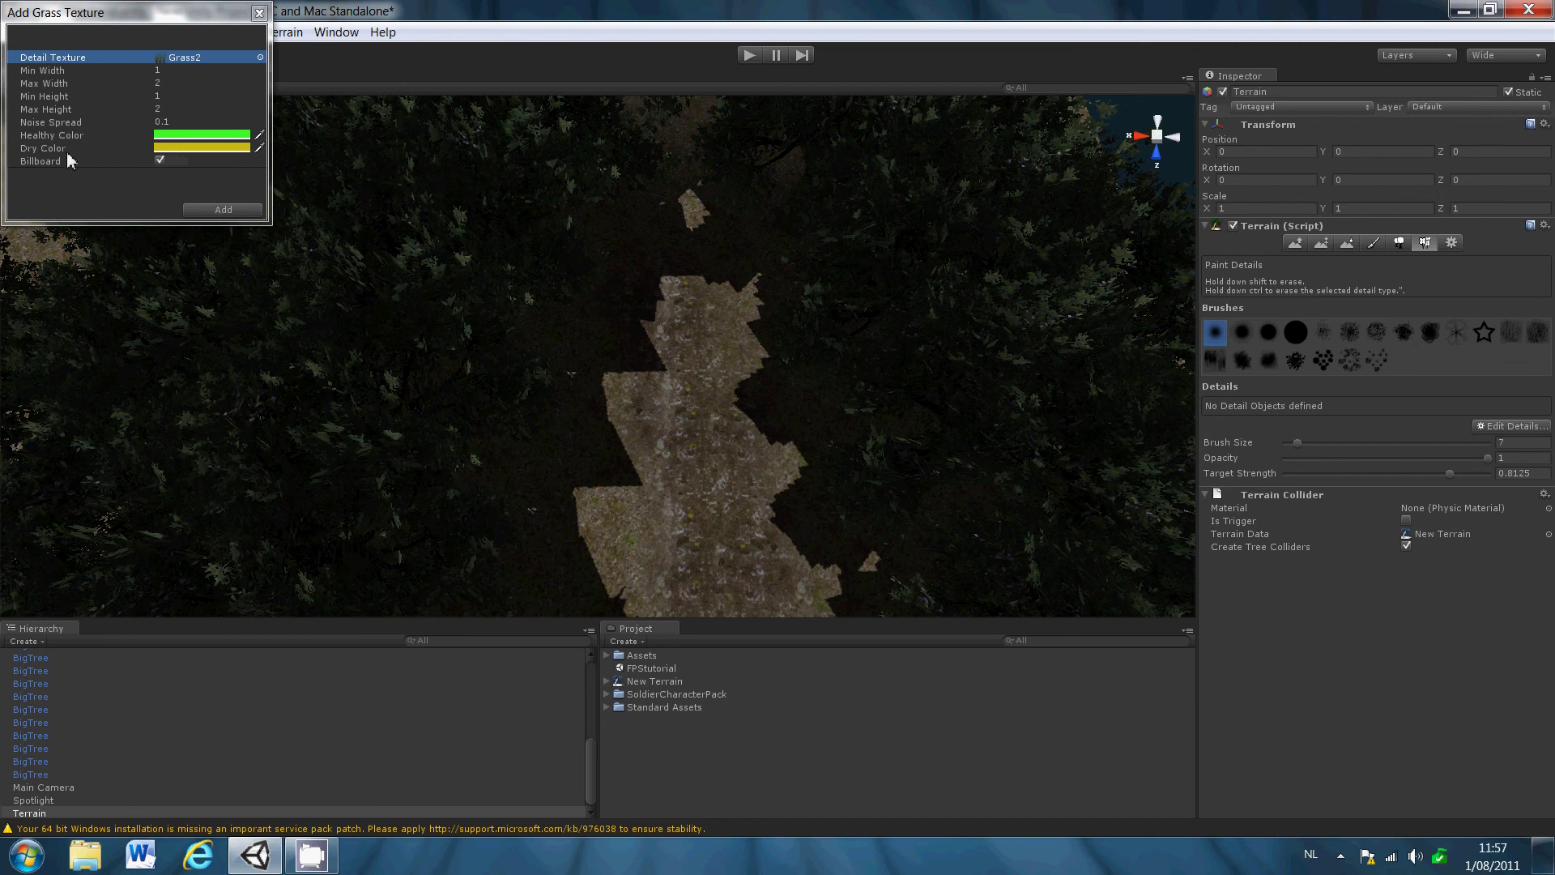
click(208, 210)
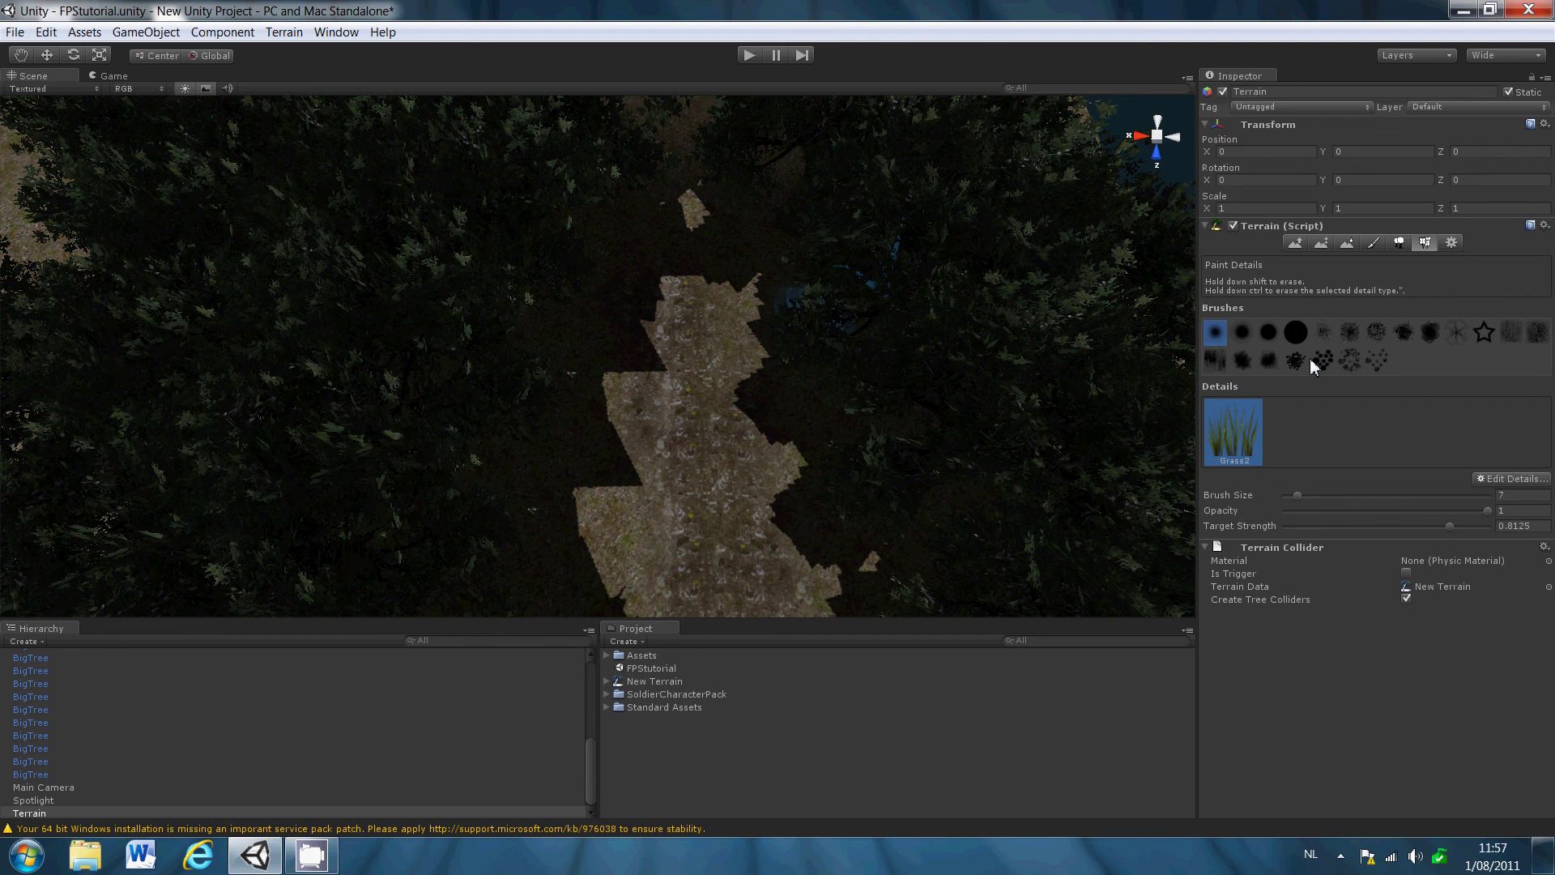
- Paint Grass2 across the rocky patch with a speckled brush at strength and opacity 0.375
click(1352, 362)
click(1368, 525)
click(1362, 511)
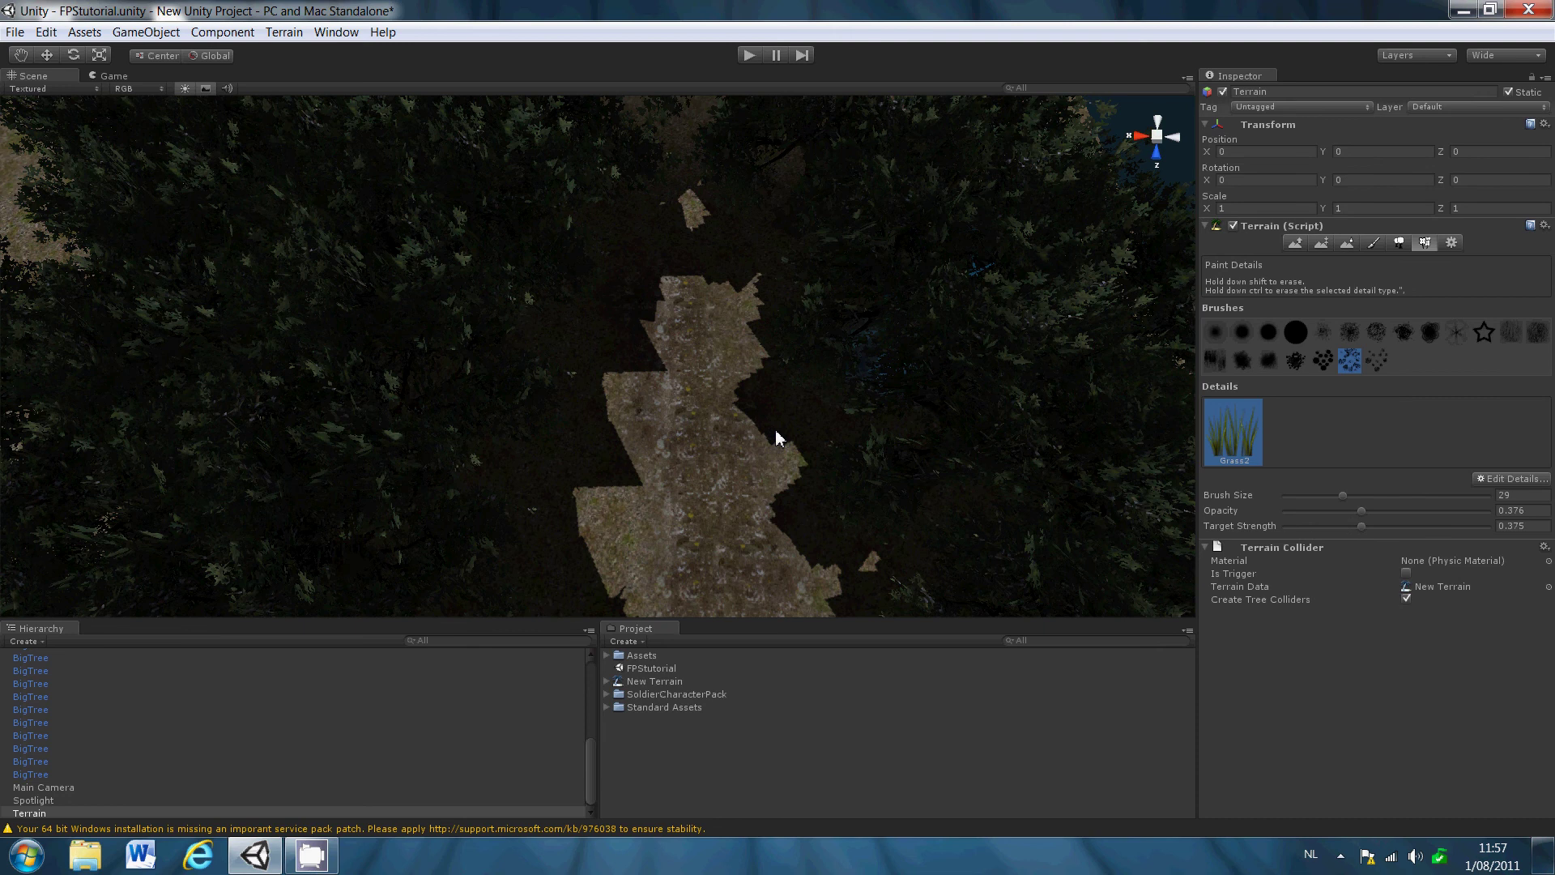
drag(739, 410, 456, 374)
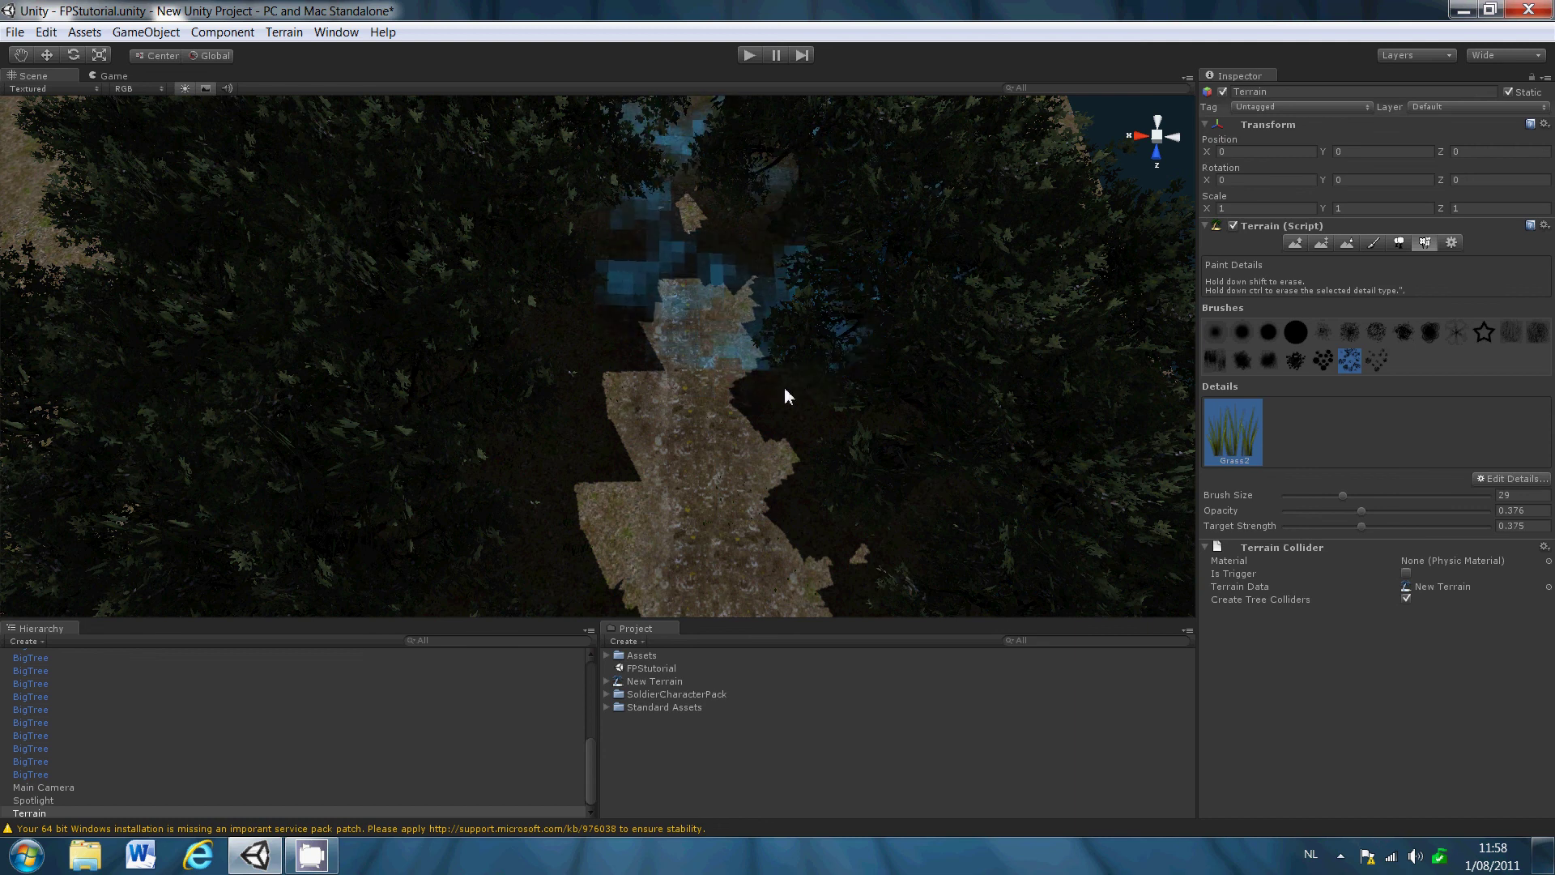
scroll(772, 425, up, 3)
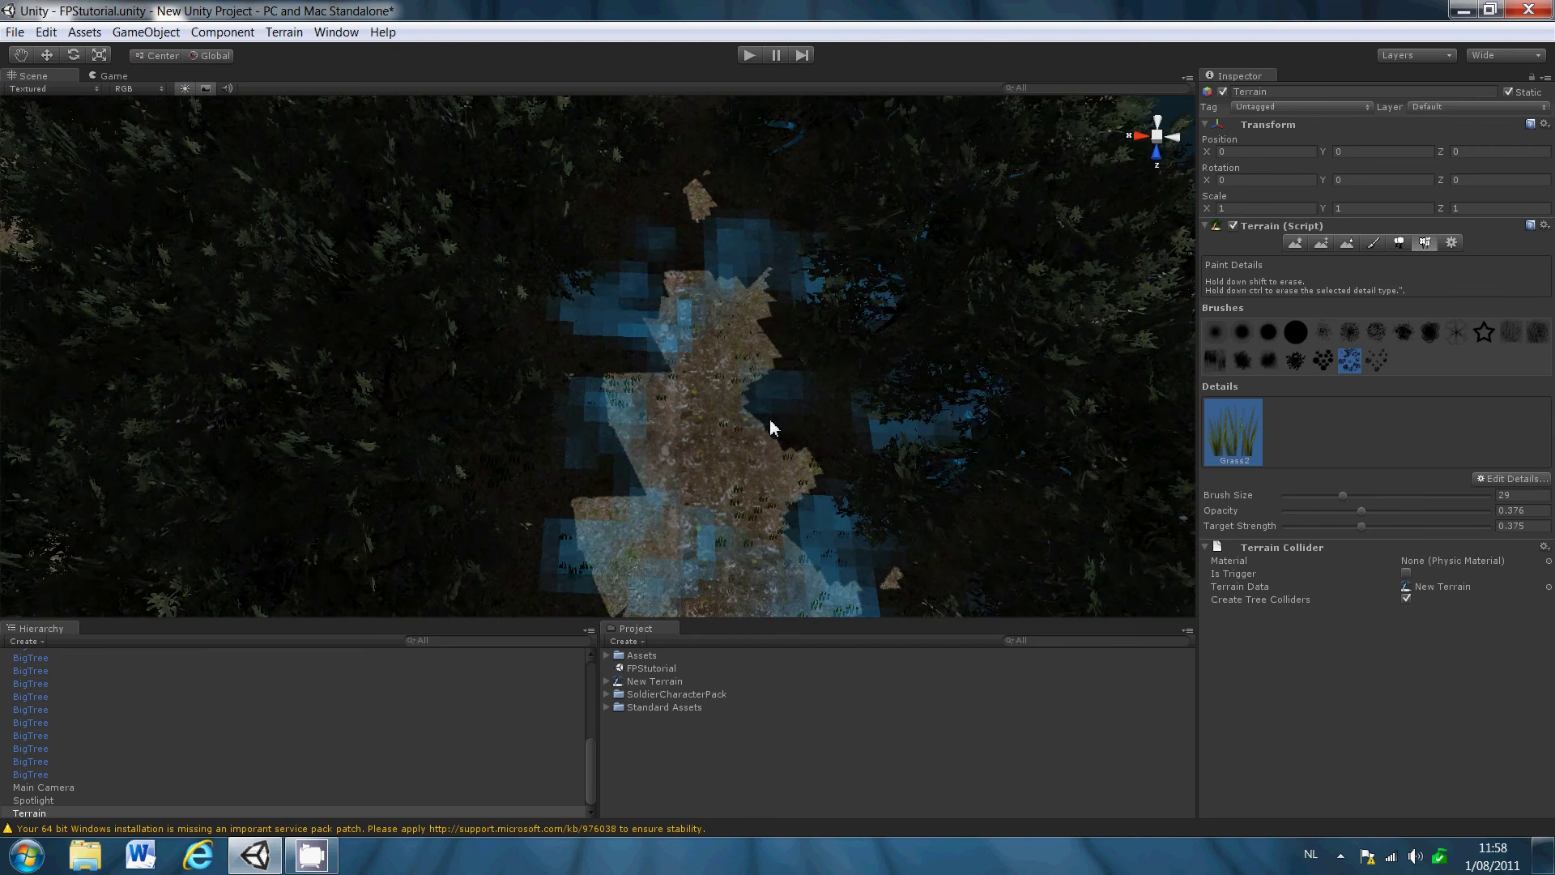
scroll(772, 426, up, 1)
scroll(821, 438, up, 1)
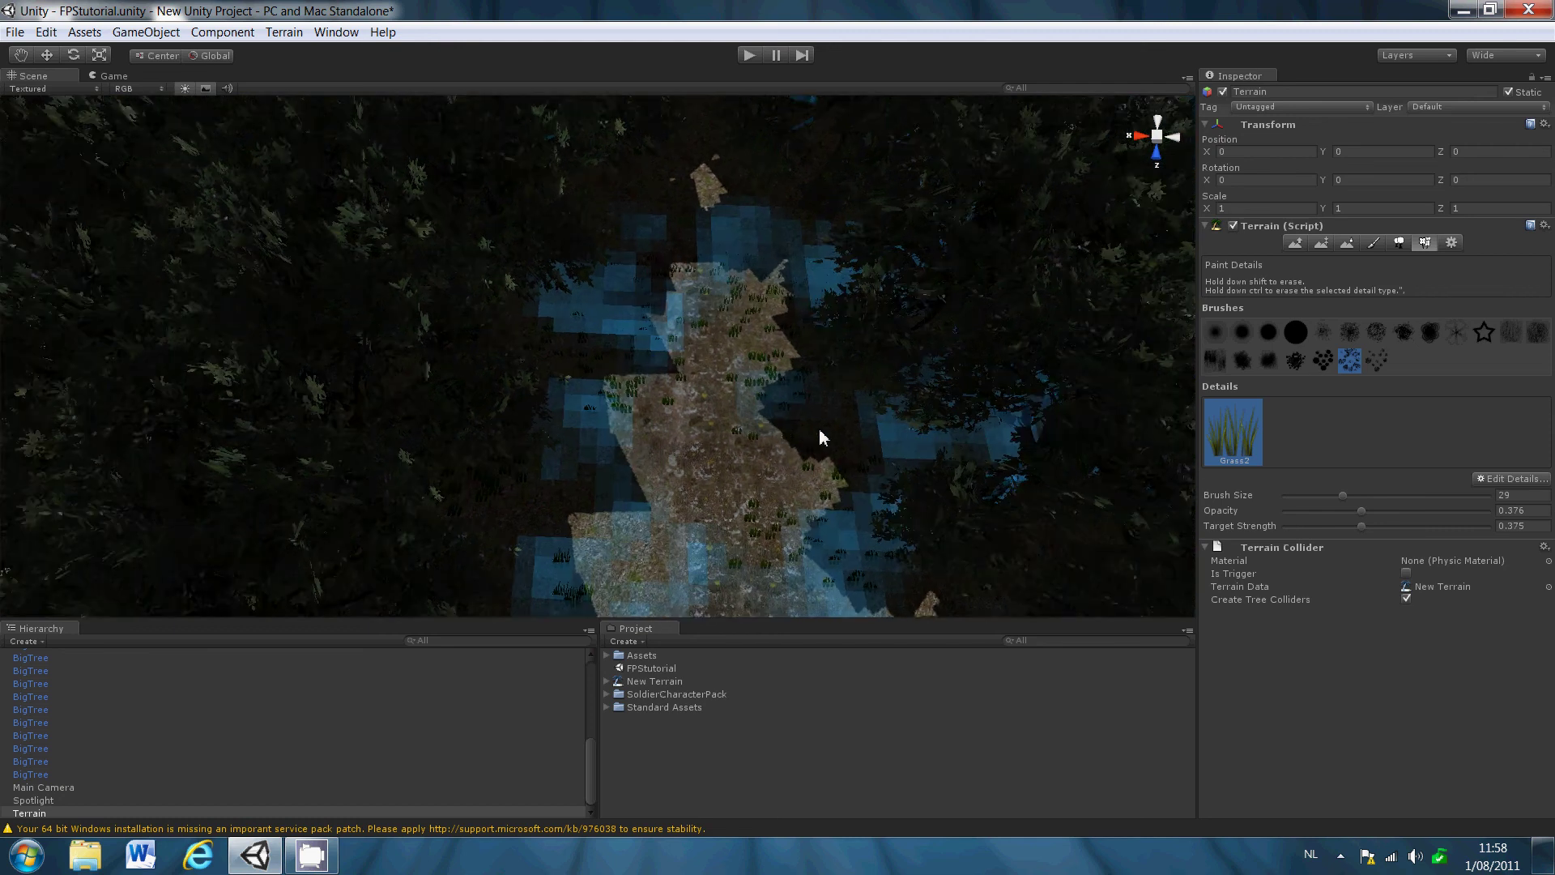
scroll(809, 452, up, 1)
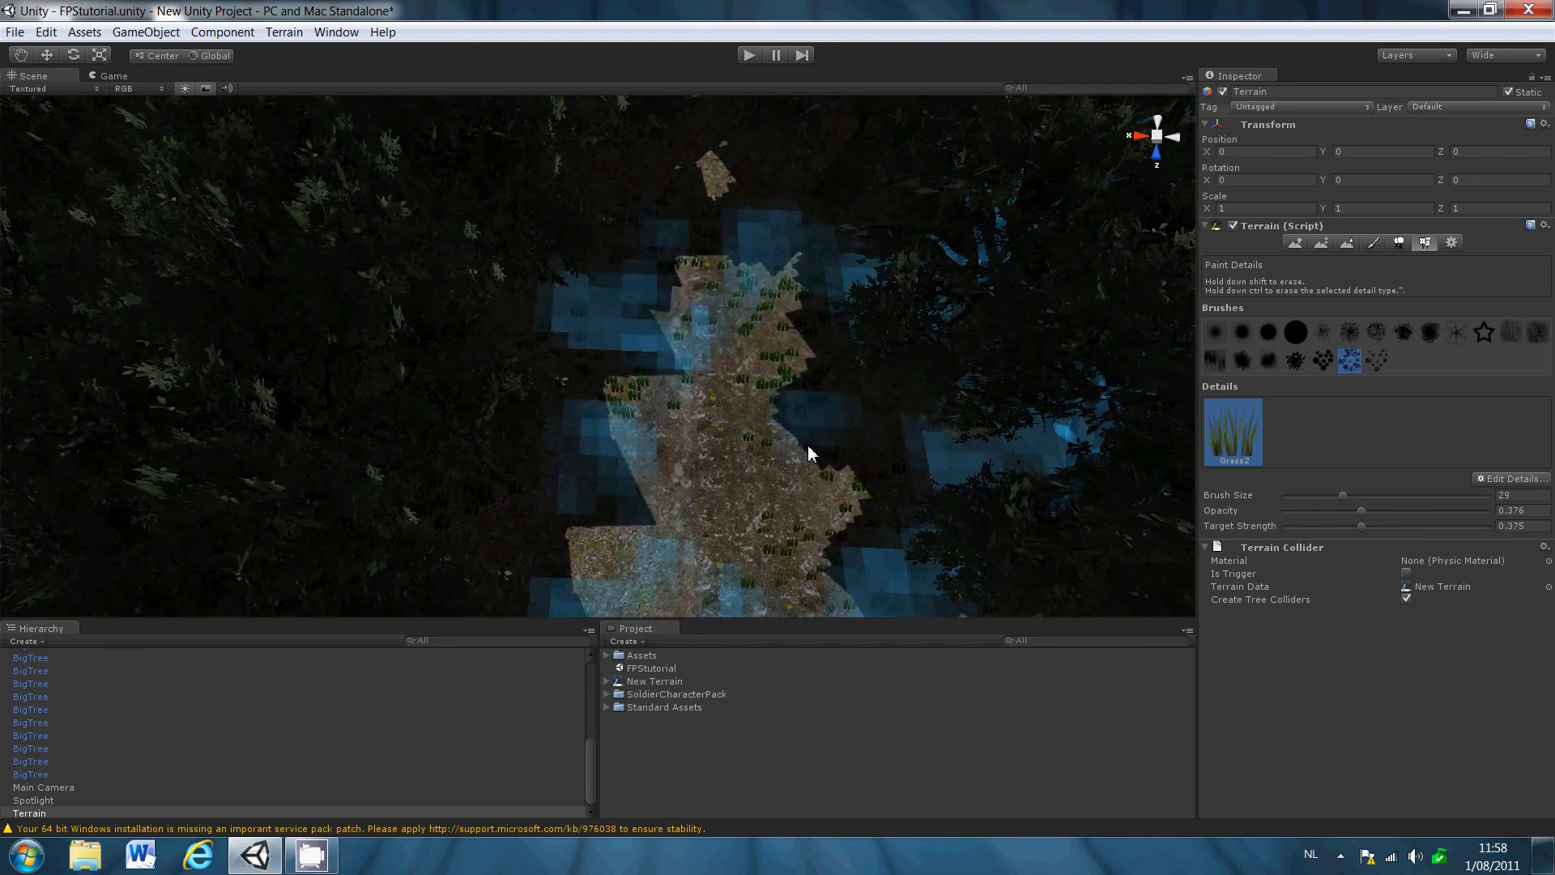
scroll(809, 454, up, 1)
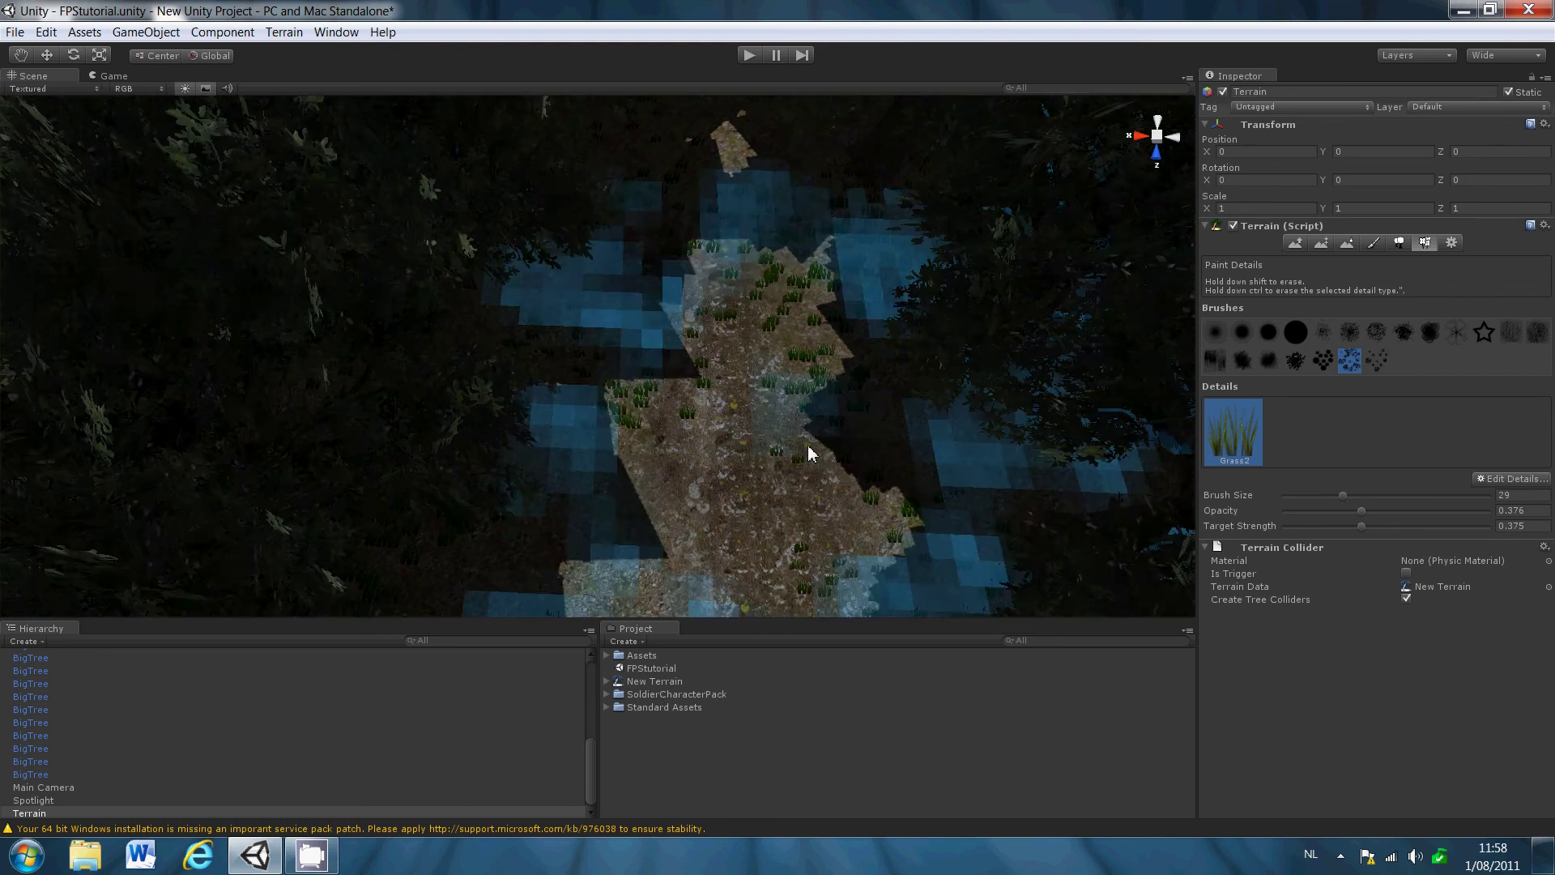
scroll(808, 454, up, 1)
scroll(809, 454, up, 1)
scroll(809, 454, up, 1)
scroll(808, 454, up, 1)
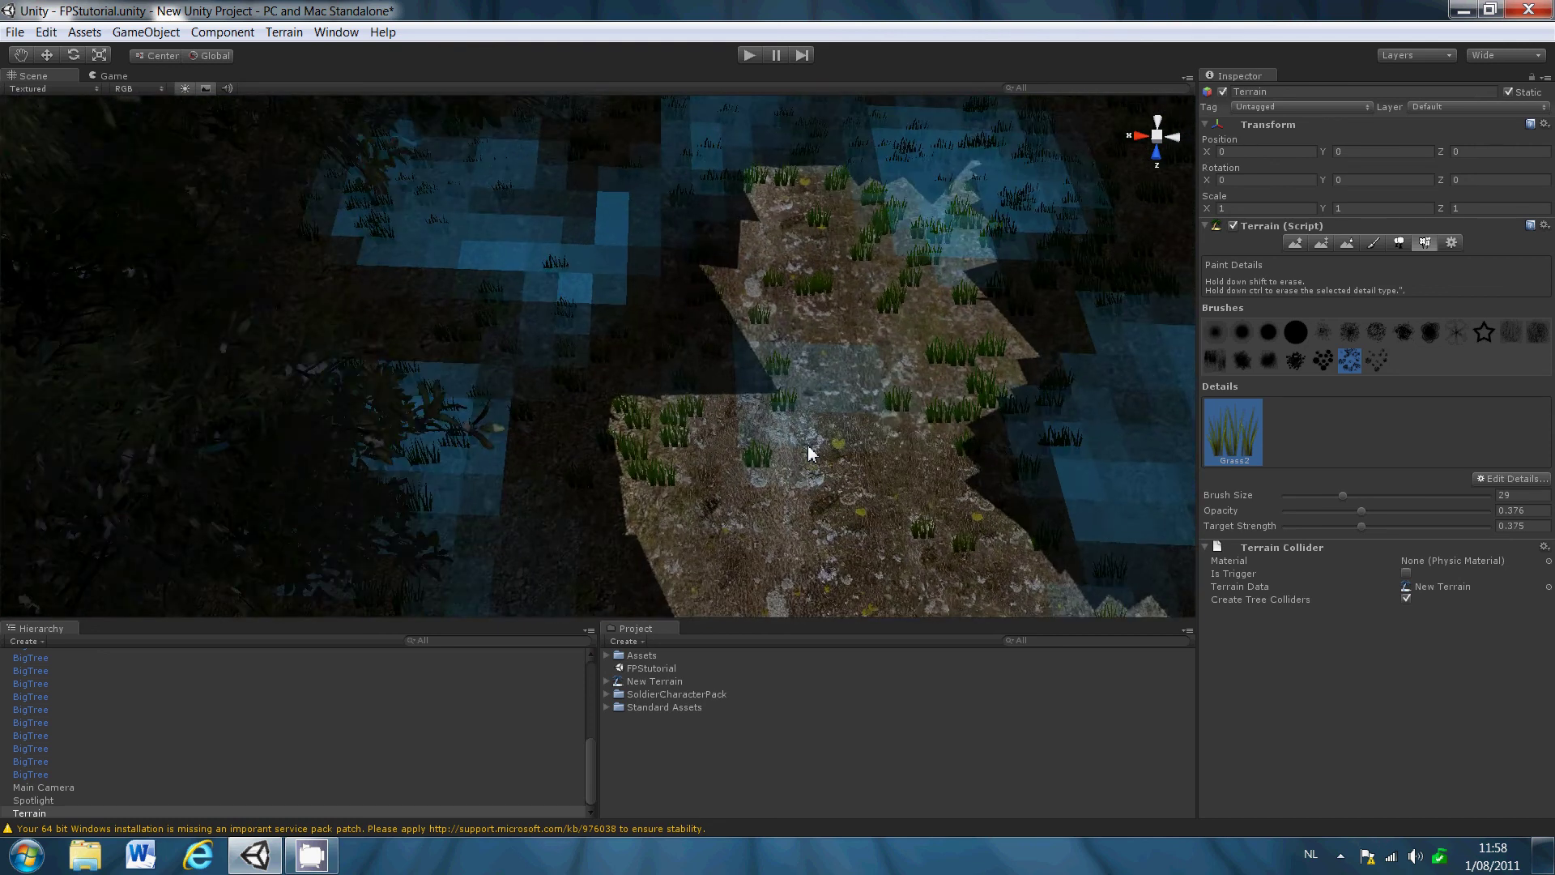
scroll(809, 454, up, 2)
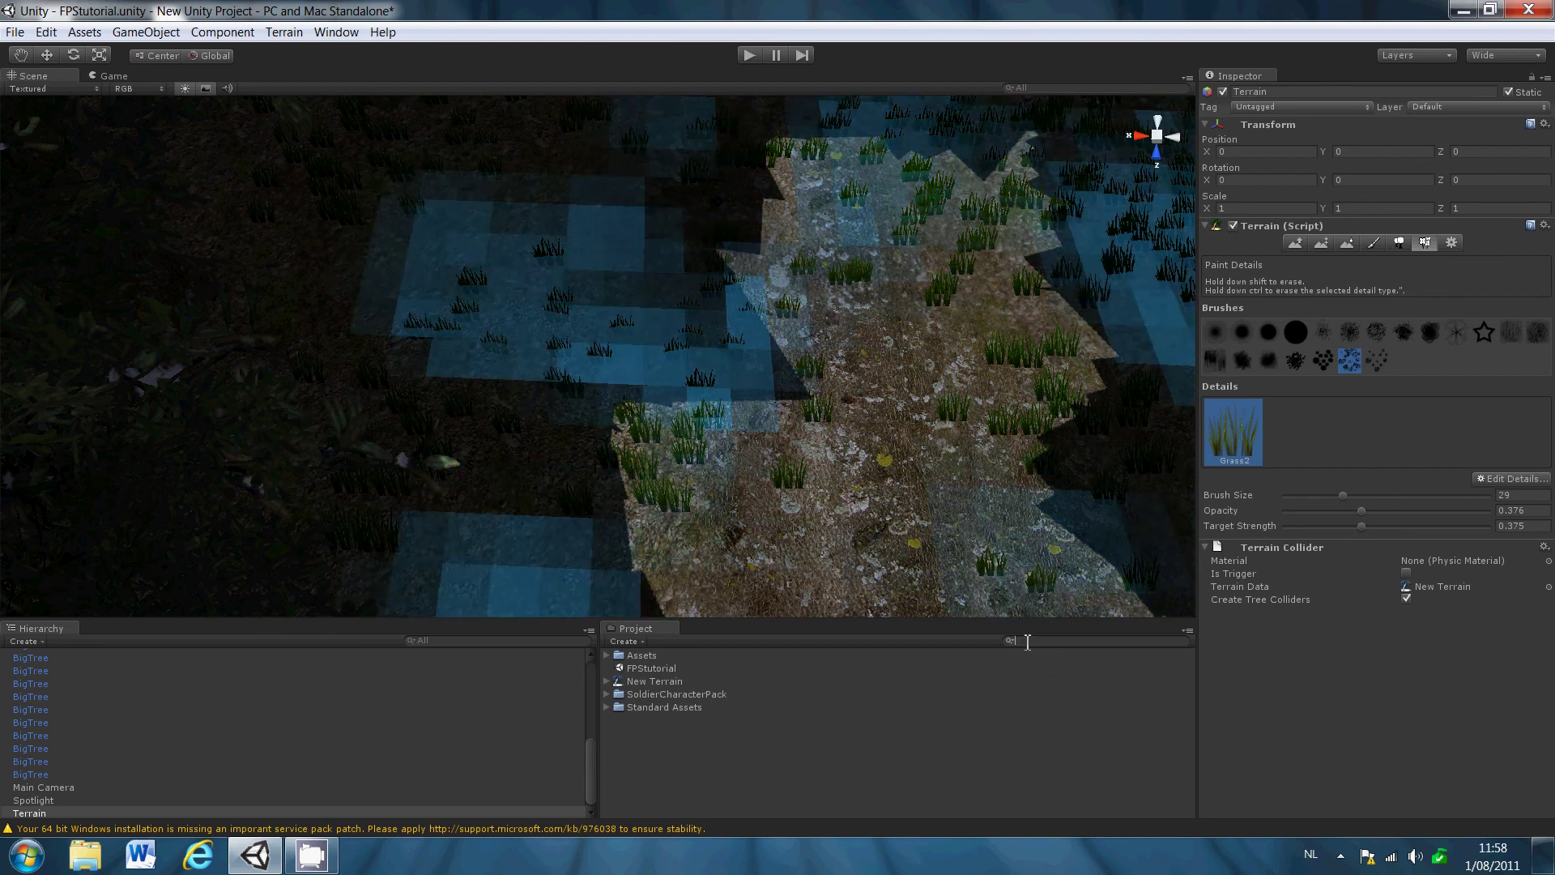
- Place a First Person Controller prefab at the grassy path's edge and frame it
click(19, 57)
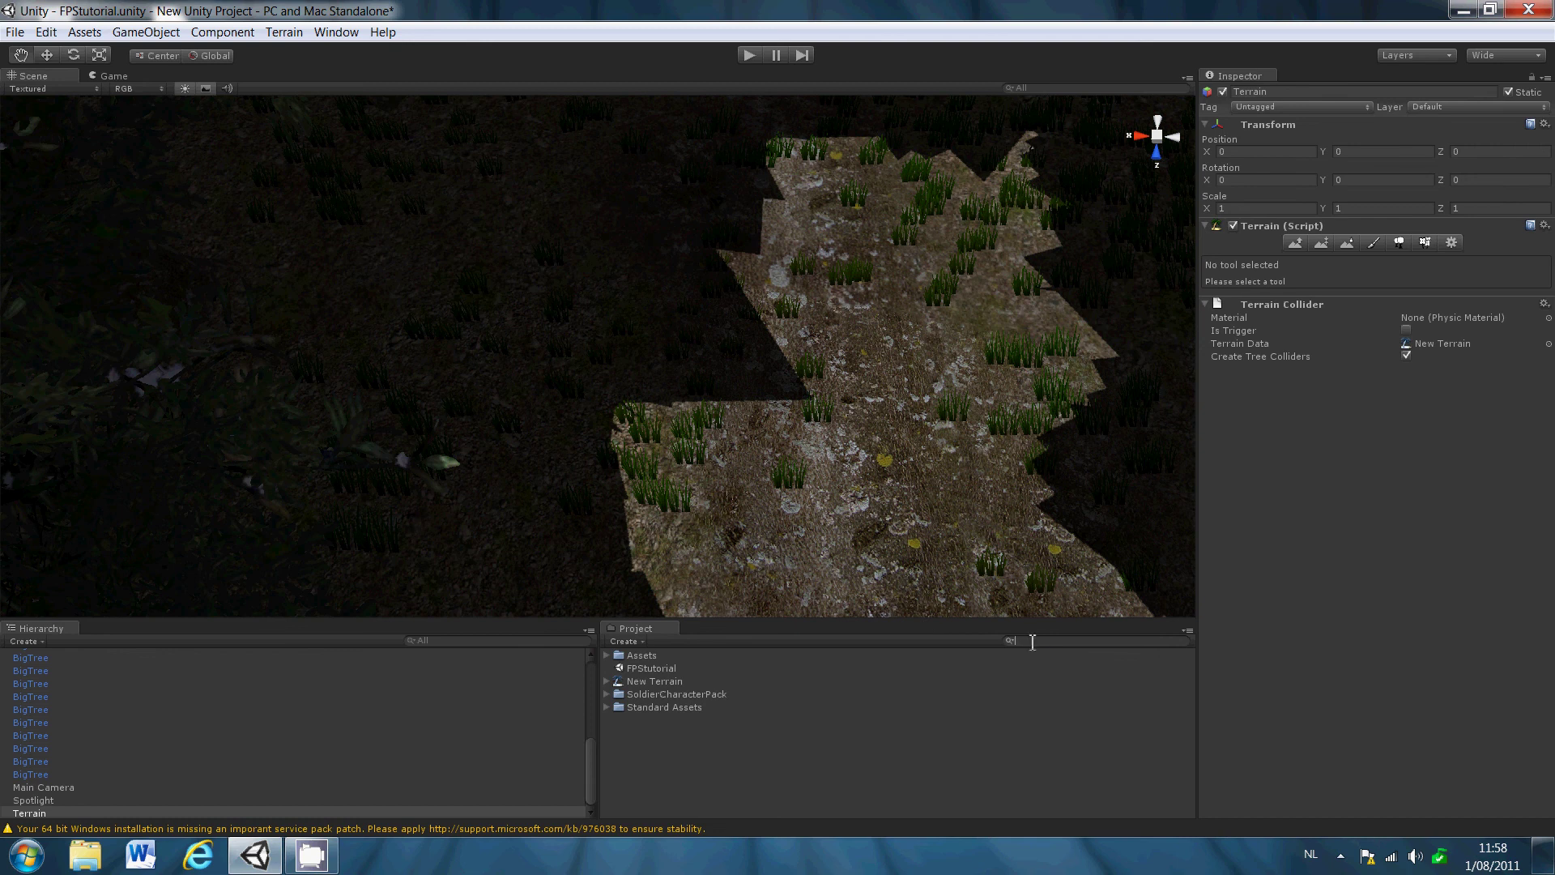
text(first)
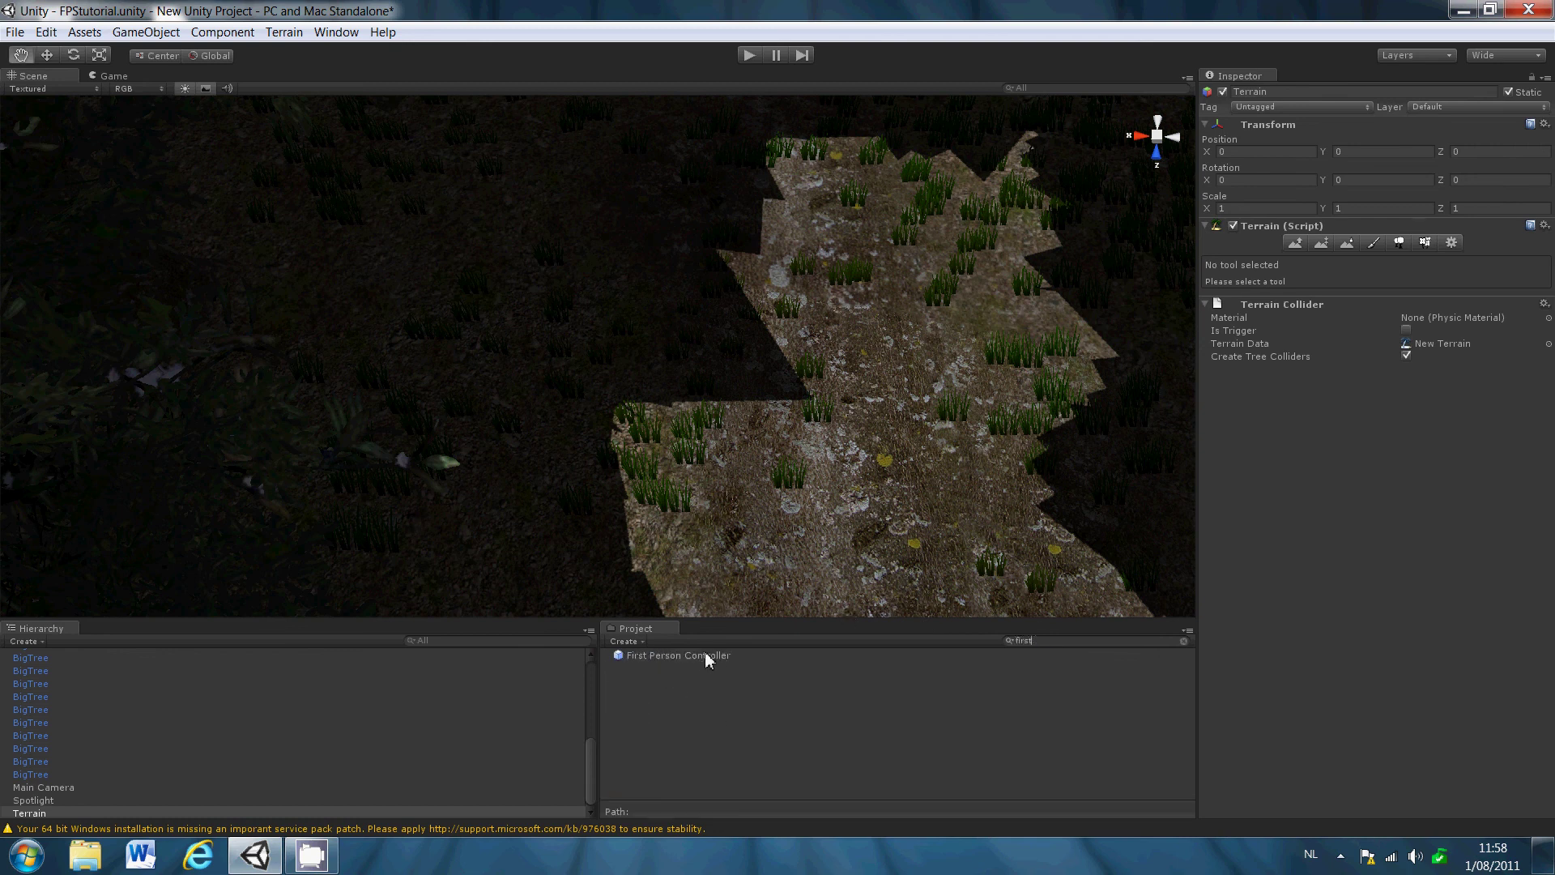
click(706, 654)
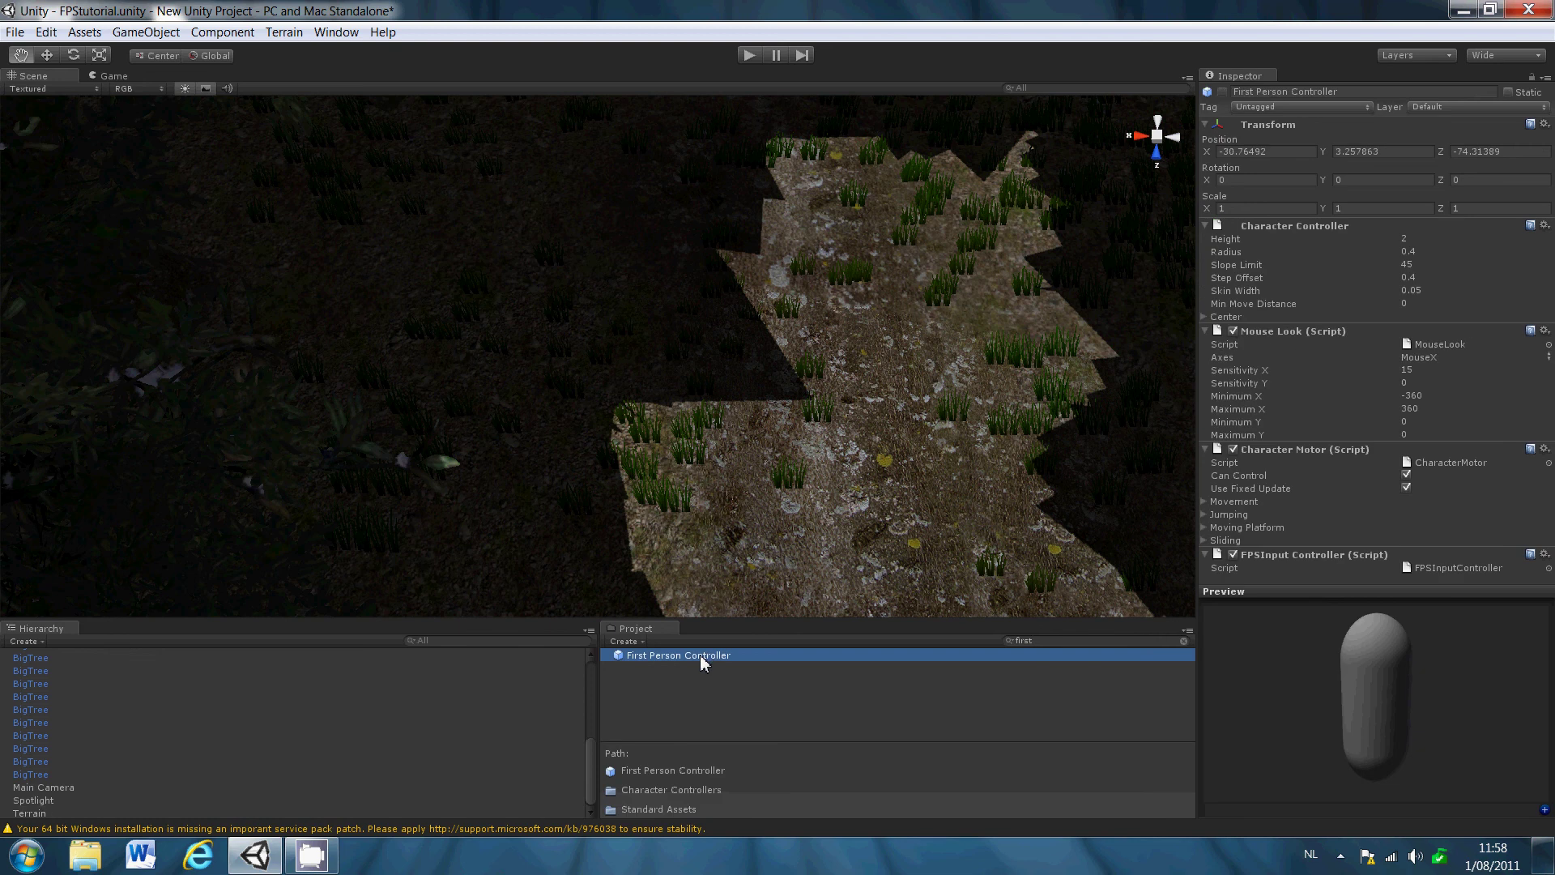
drag(705, 656, 627, 414)
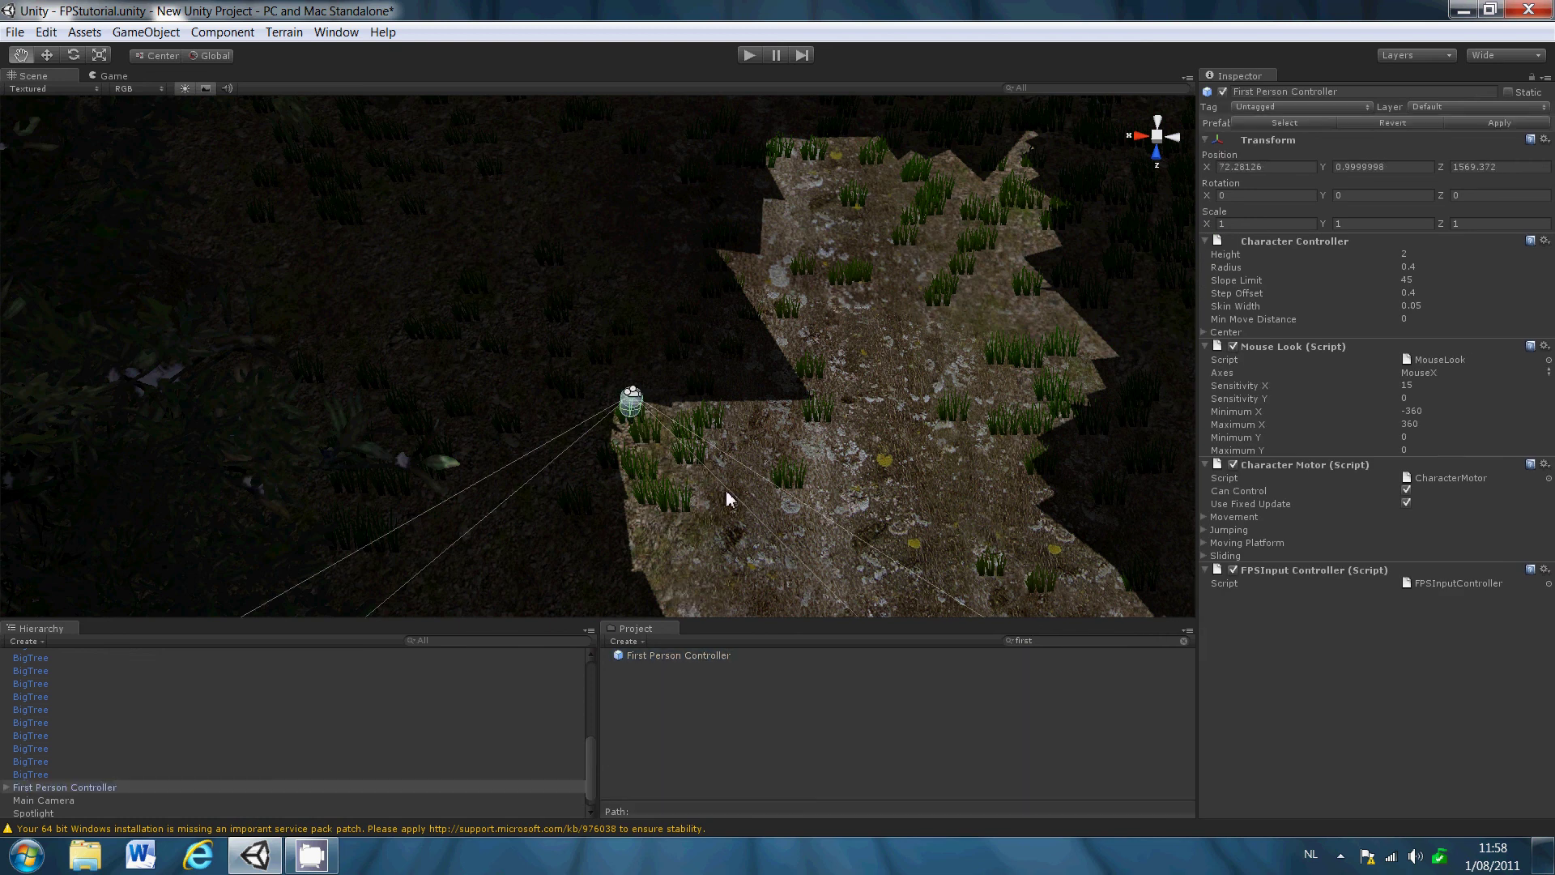
key(f)
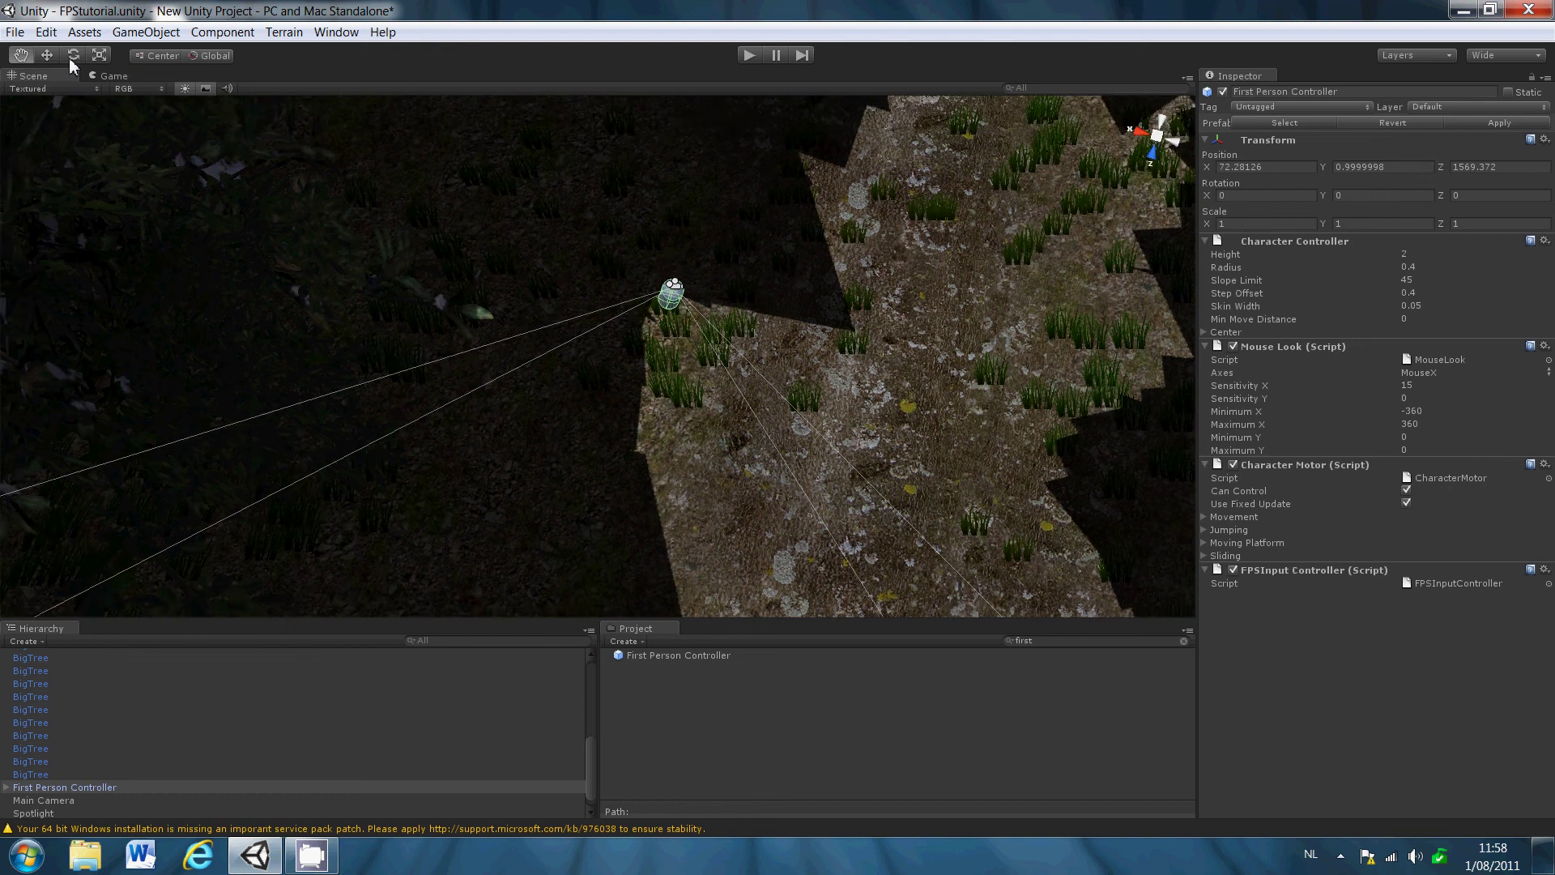
click(110, 75)
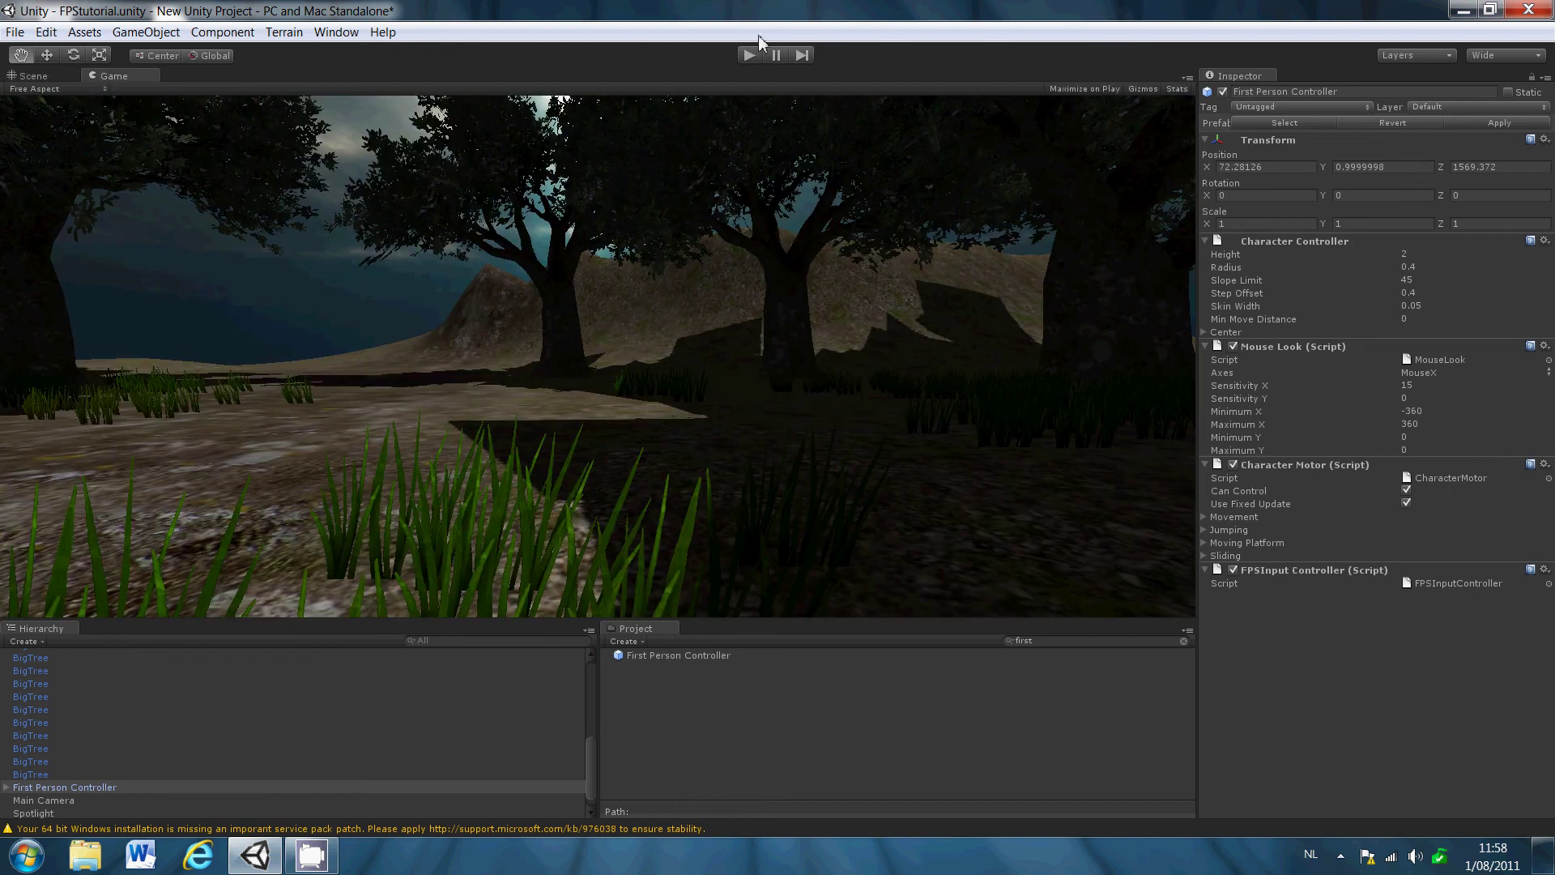
click(750, 54)
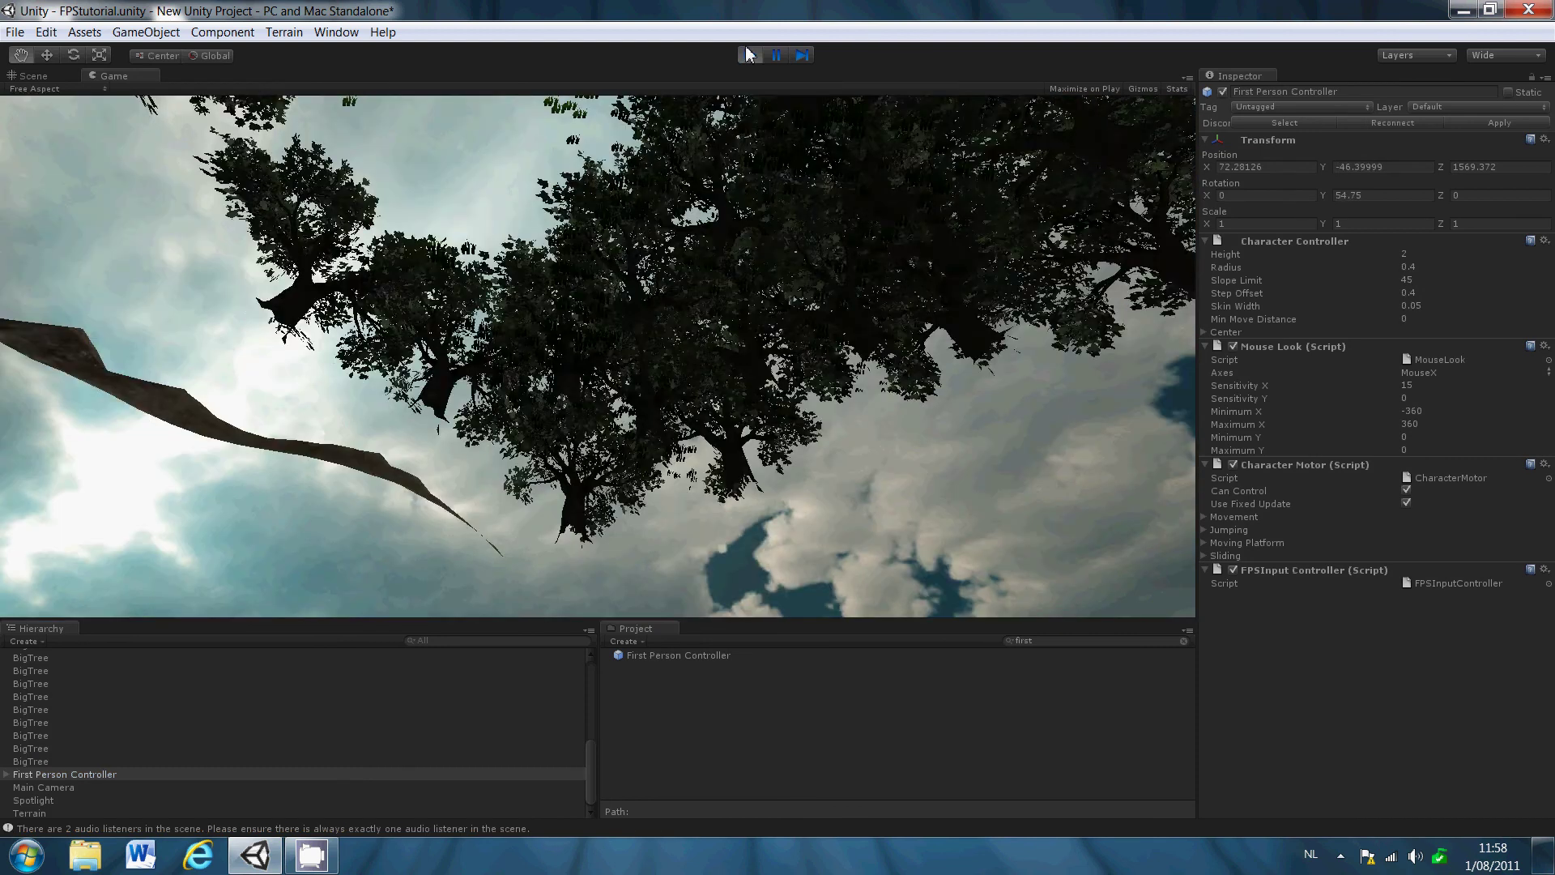
click(749, 57)
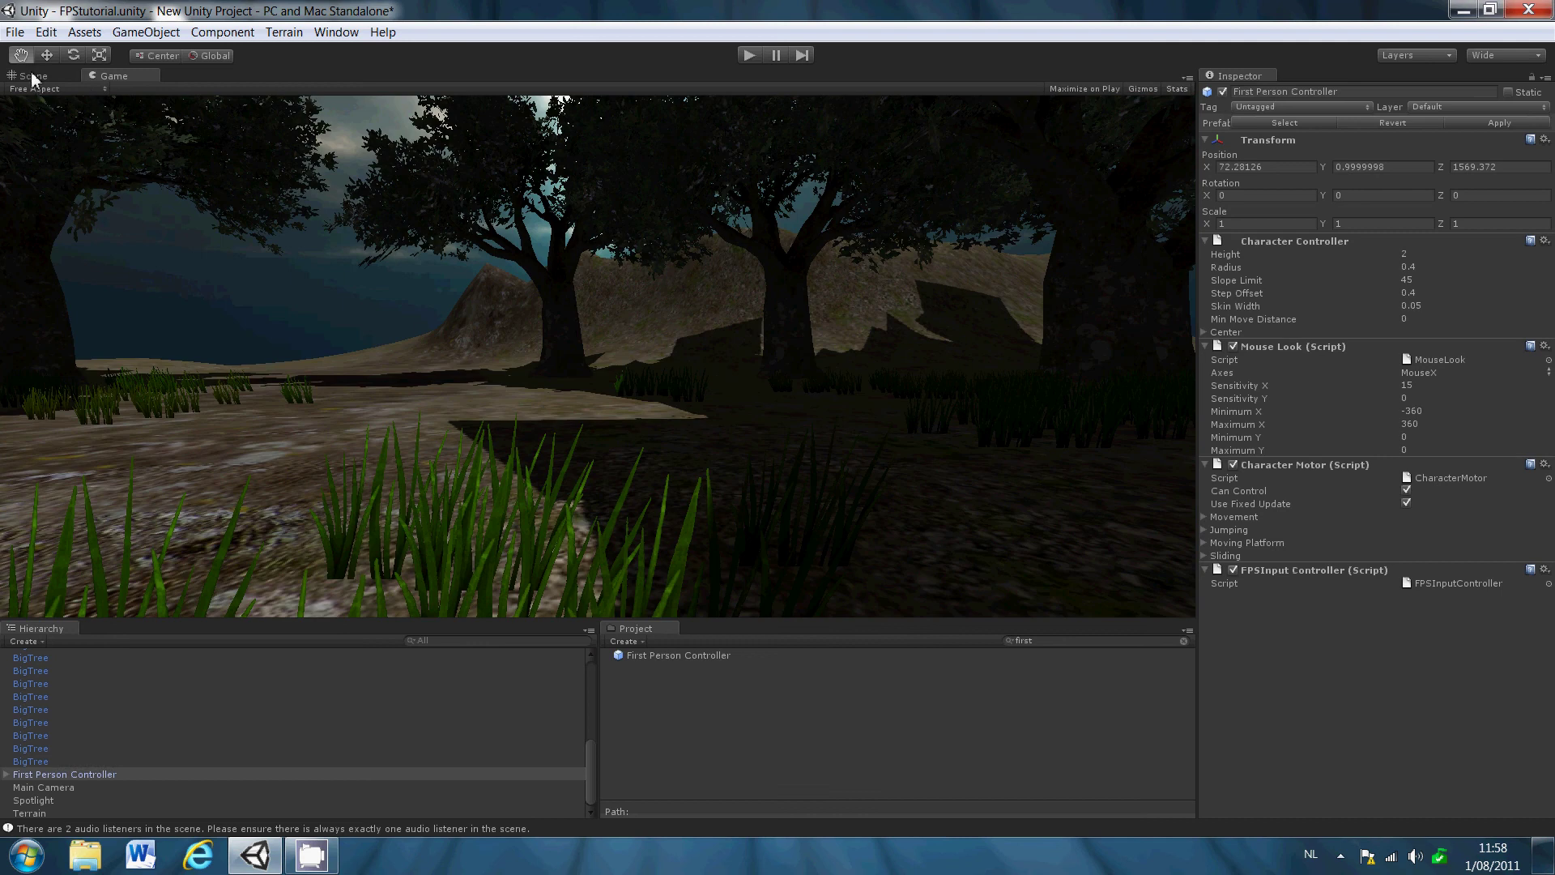
click(33, 75)
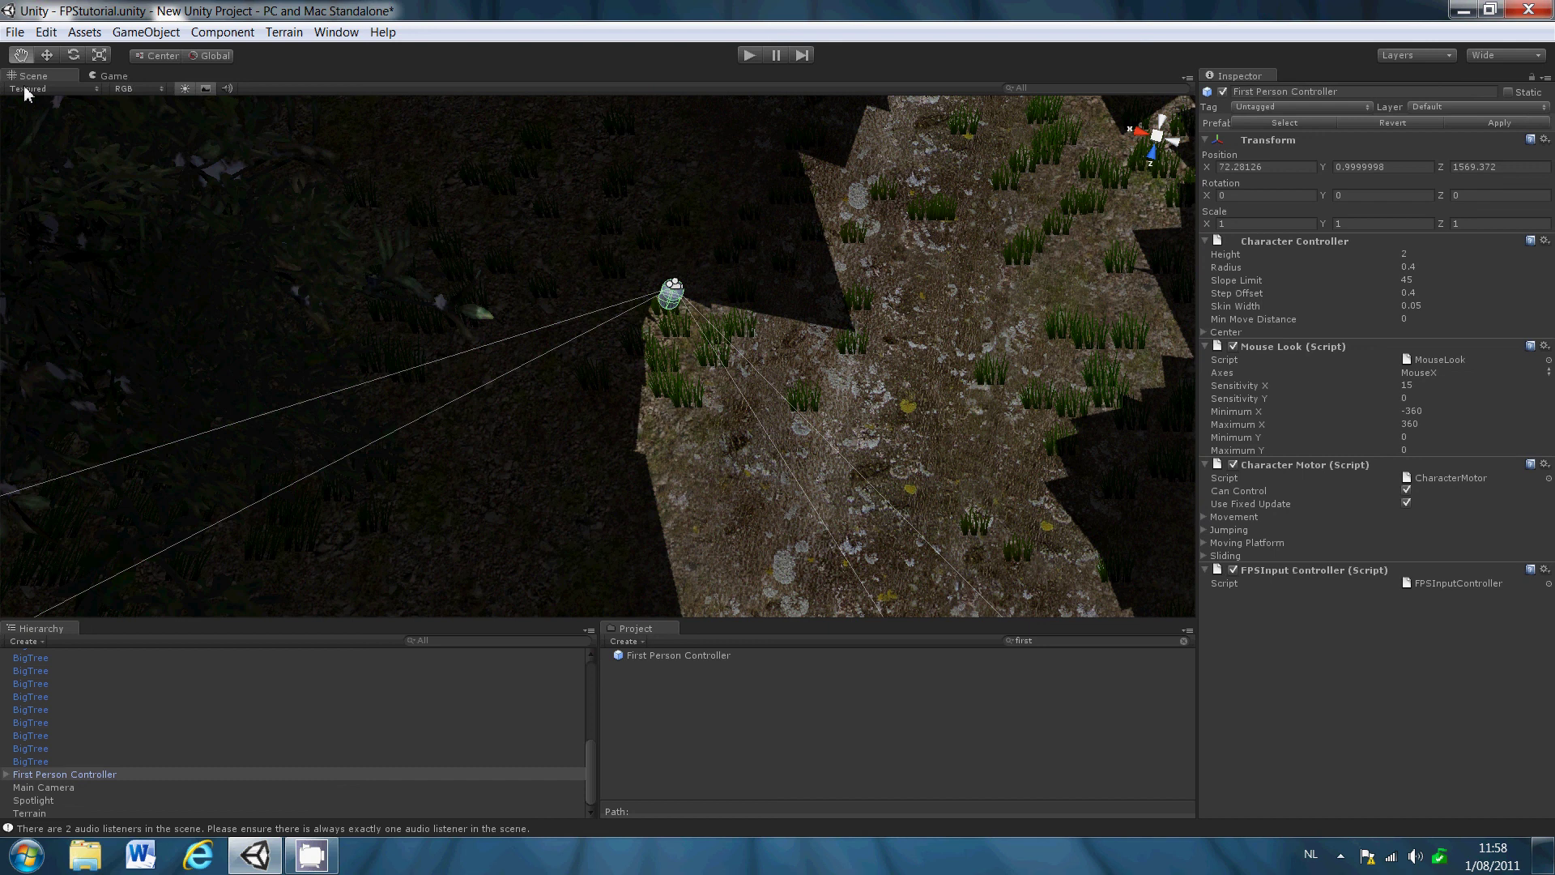
- Stretch the controller to scale 1.223773, 2.31558, 1 and raise it to Y 6.190973
click(44, 57)
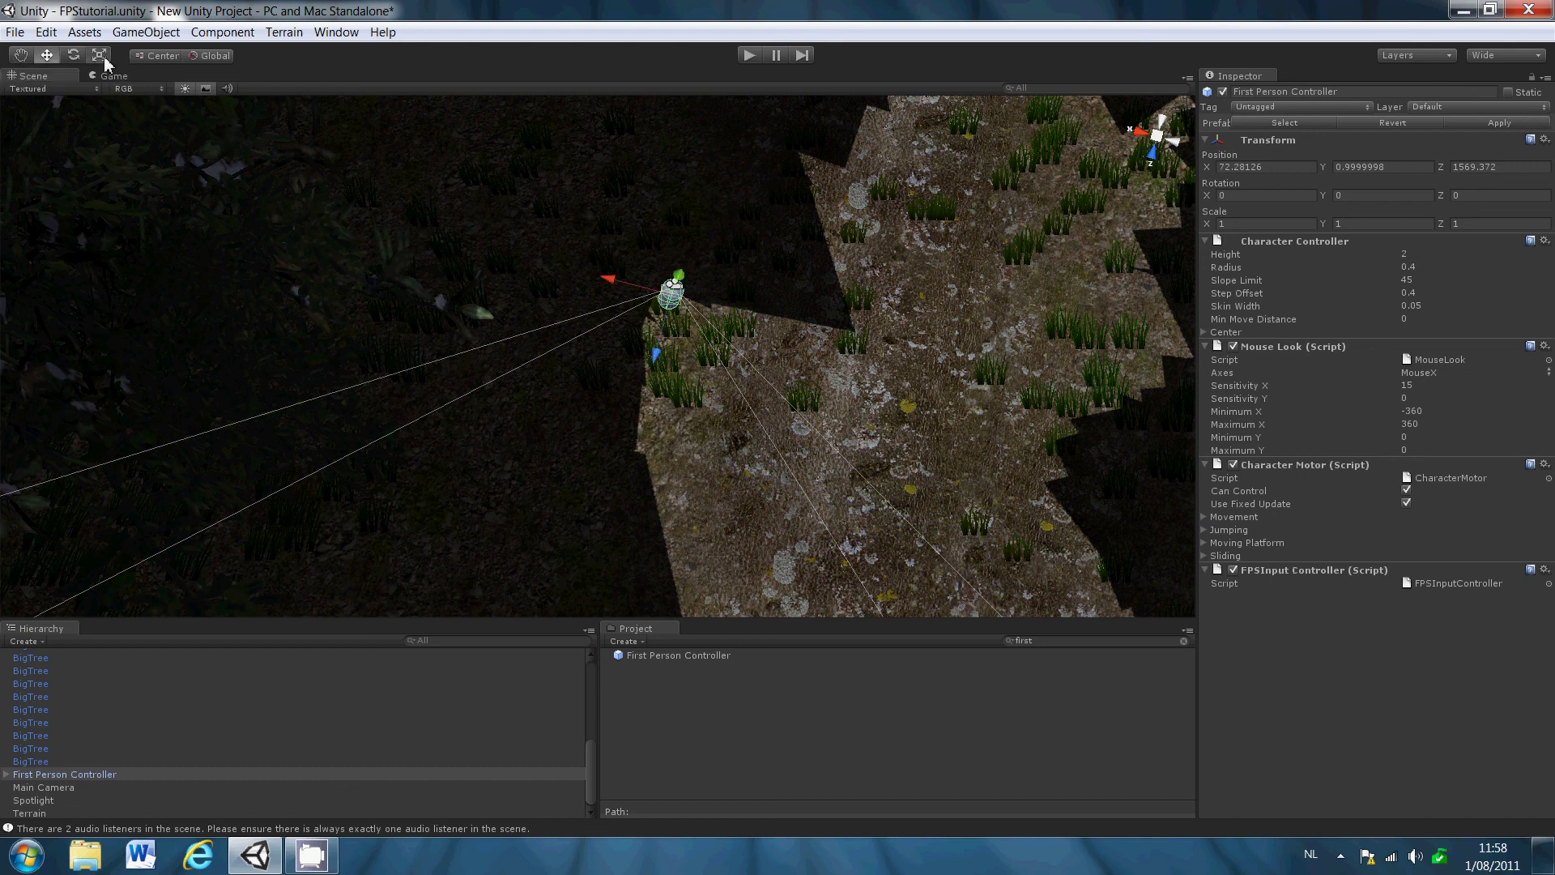
click(102, 57)
mouse_move(680, 280)
mouse_down()
mouse_move(687, 237)
mouse_move(611, 270)
mouse_up()
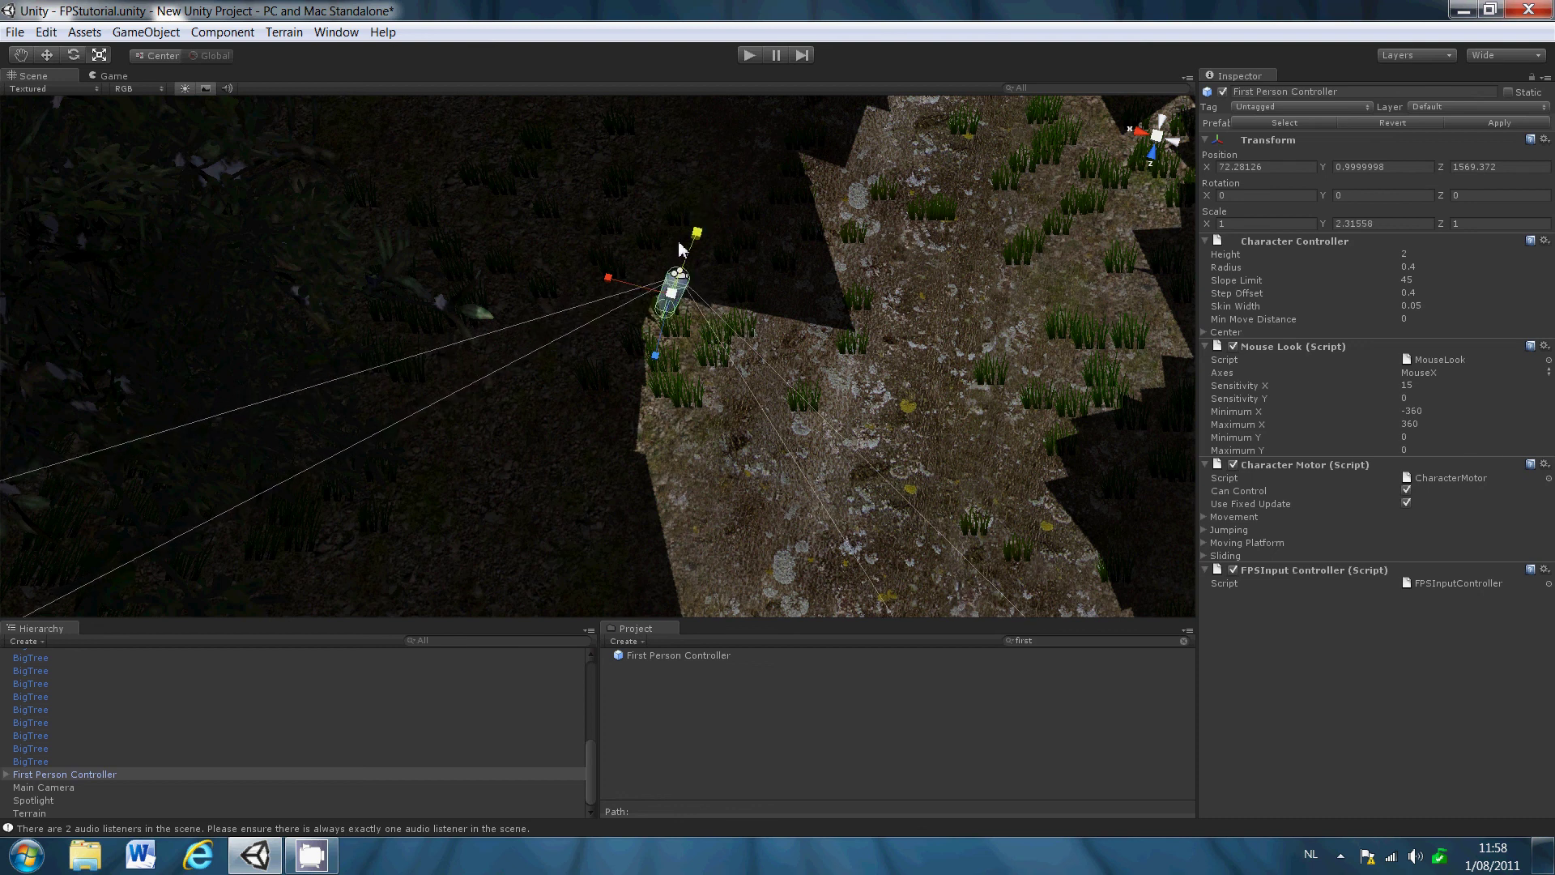
drag(595, 283, 581, 287)
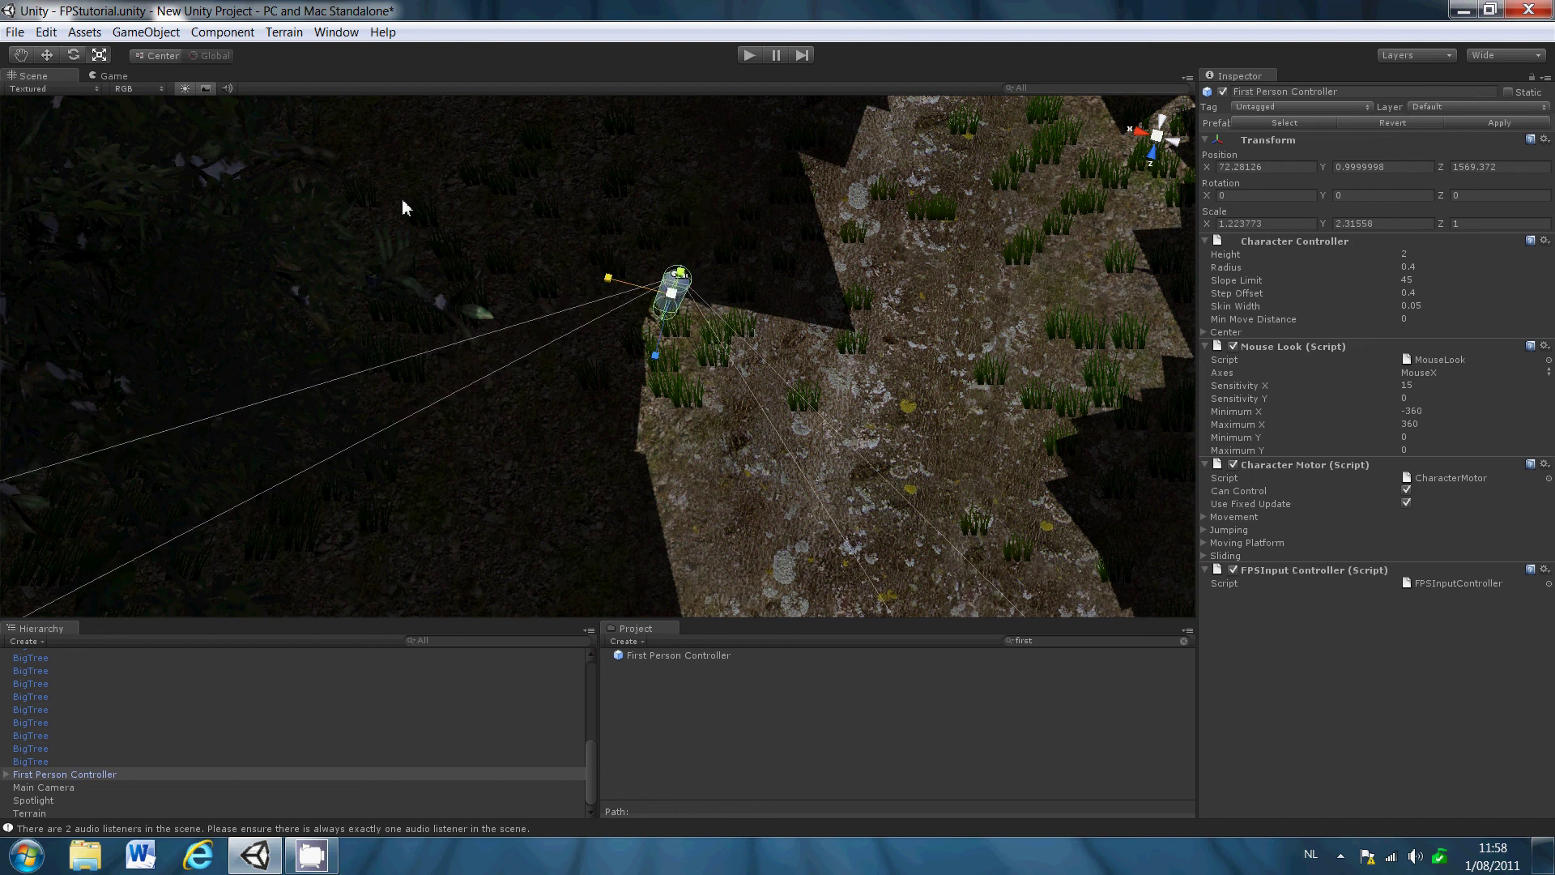
click(50, 54)
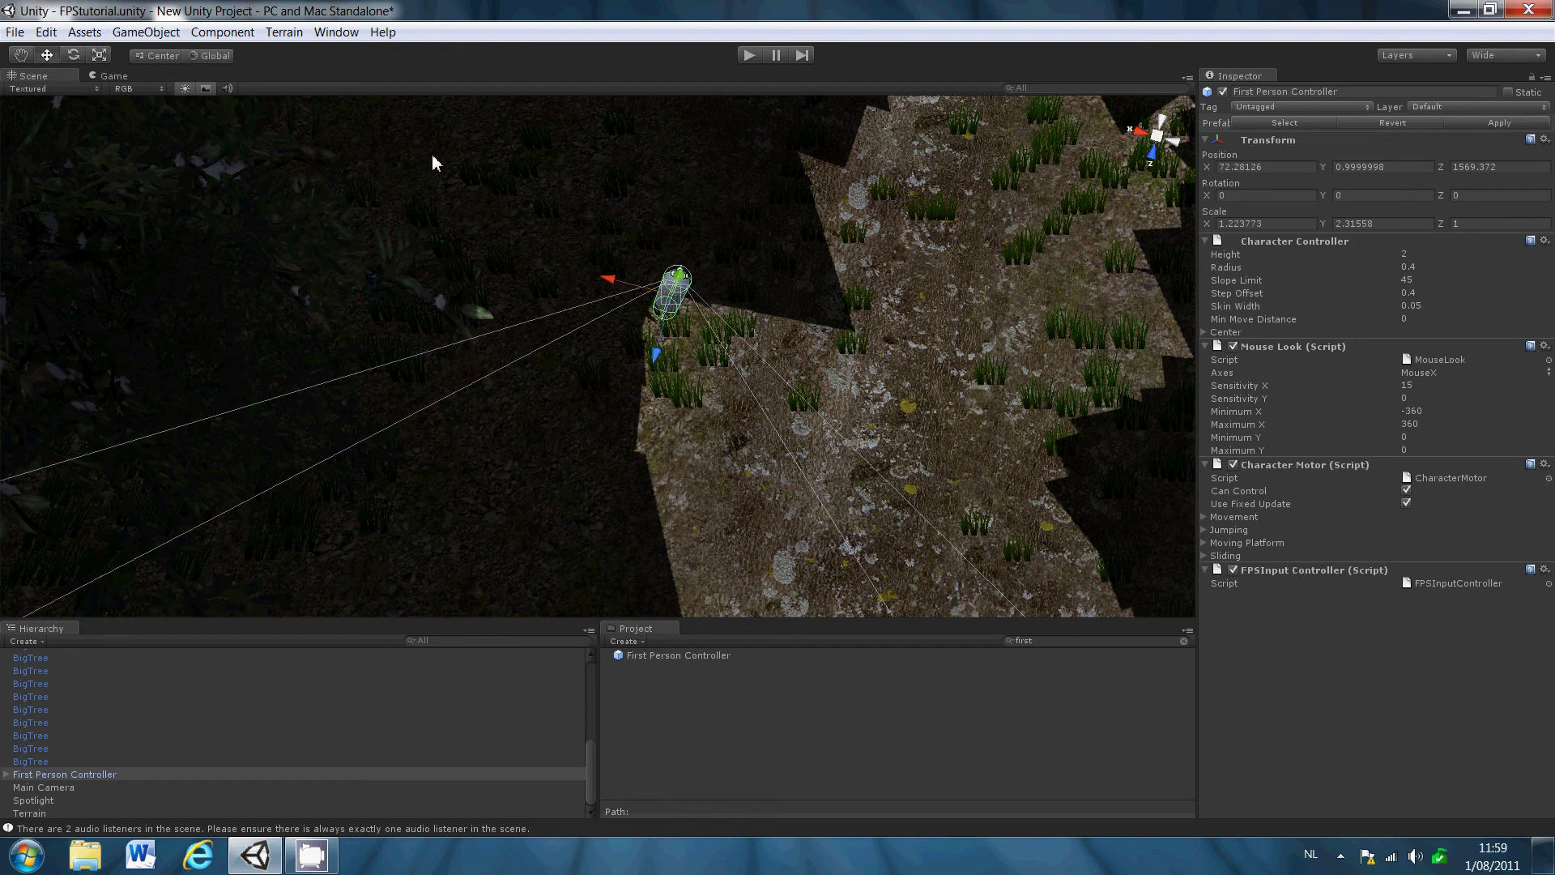
mouse_move(683, 260)
mouse_down()
mouse_move(725, 483)
mouse_move(745, 301)
mouse_up()
scroll(725, 483, up, 1)
scroll(726, 482, up, 1)
scroll(725, 482, up, 1)
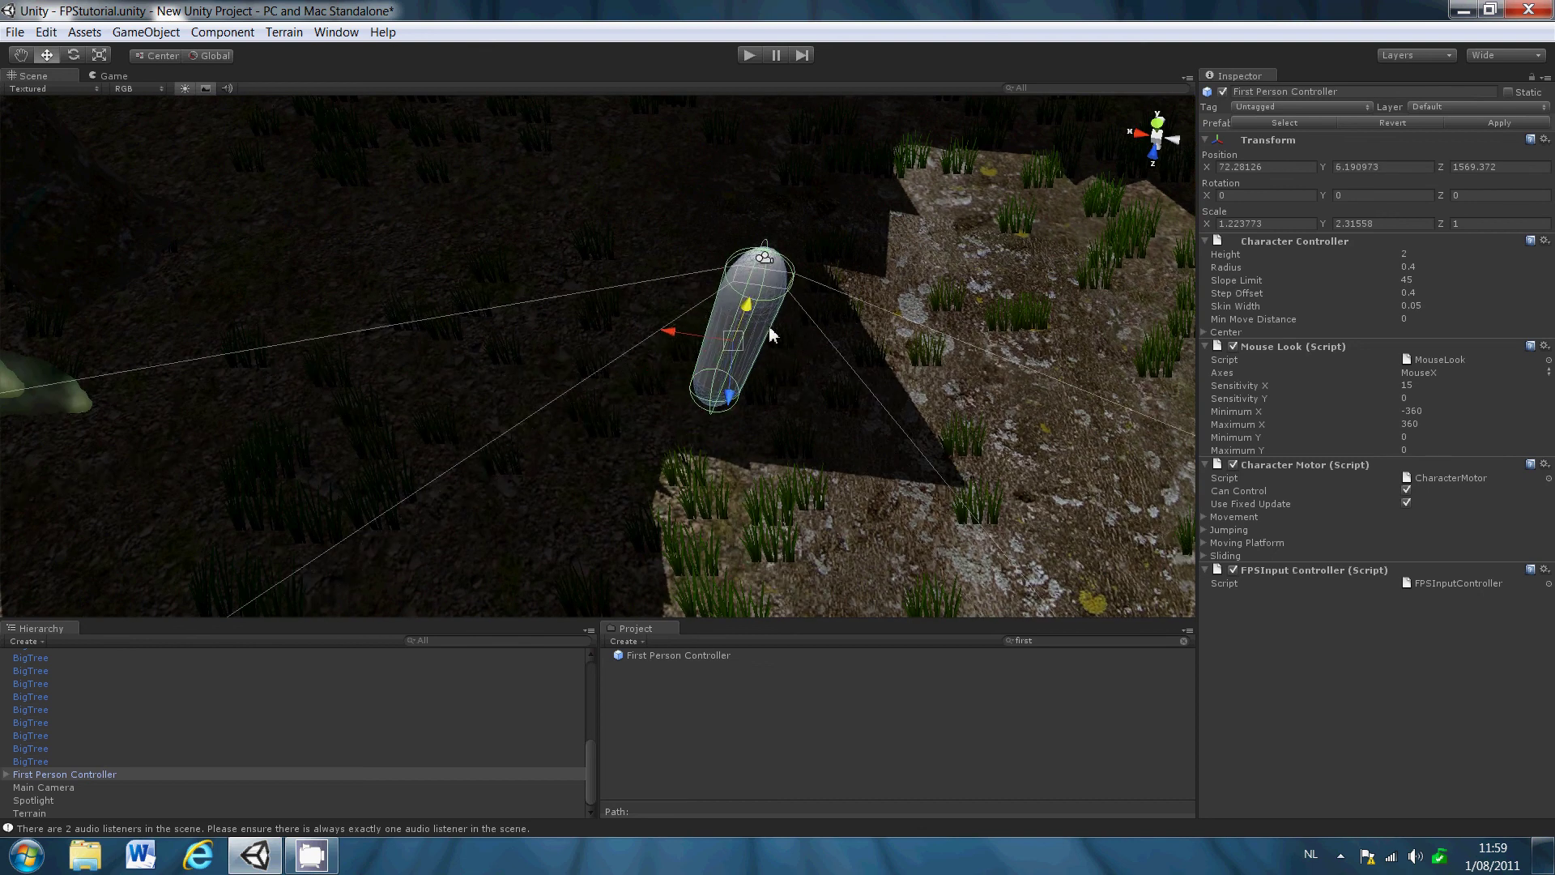
- Give the controller a uniform scale of 3 and lift it to Y 6.946667
click(1276, 224)
text(3)
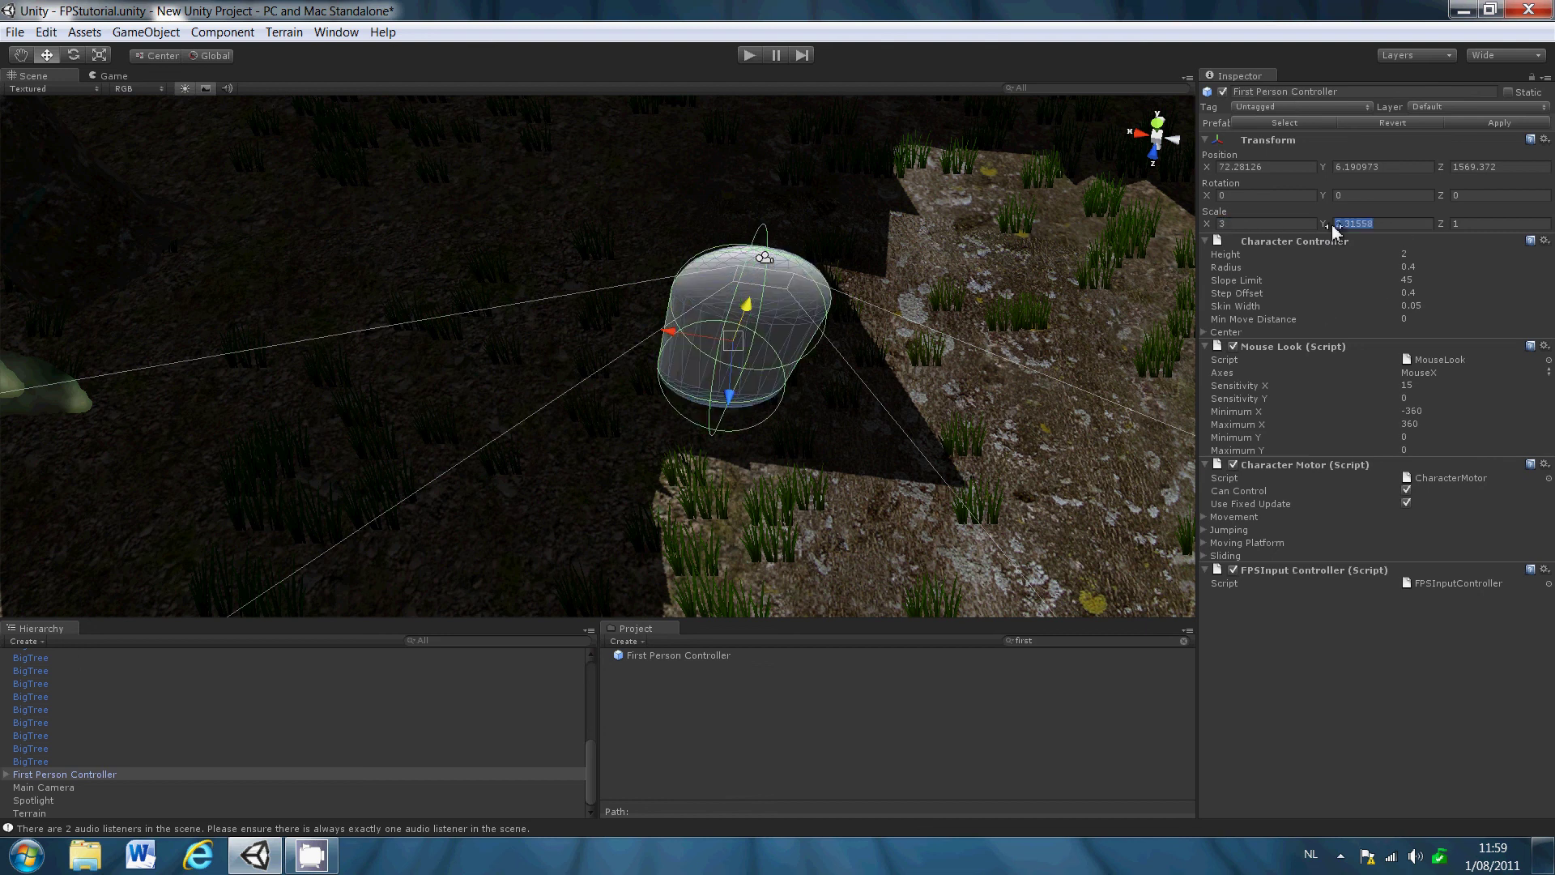
text(3)
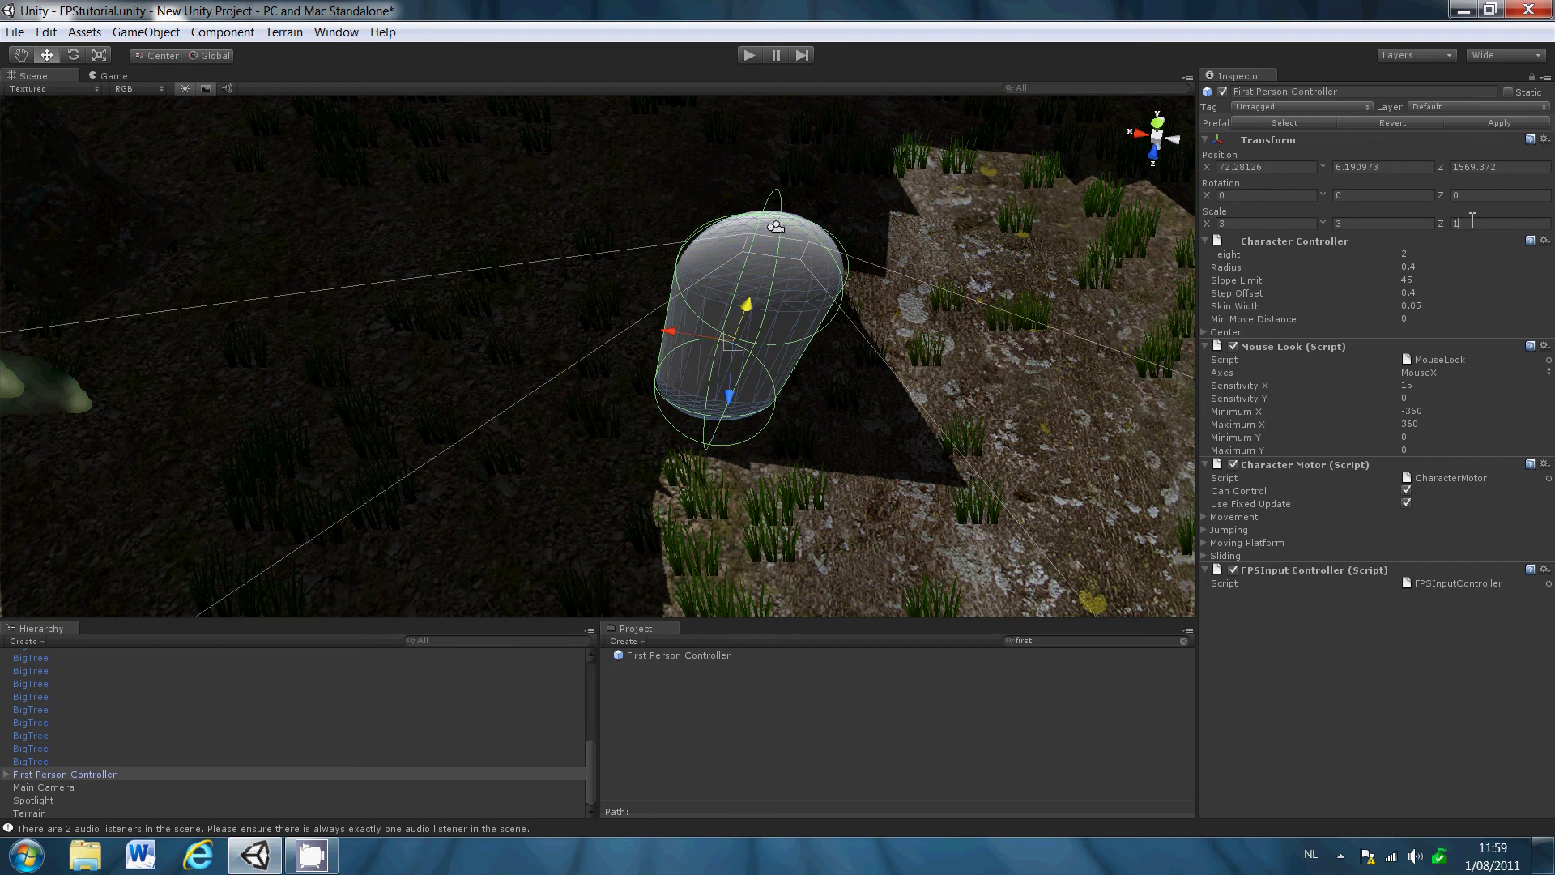
text(3)
key(Return)
scroll(1024, 356, up, 1)
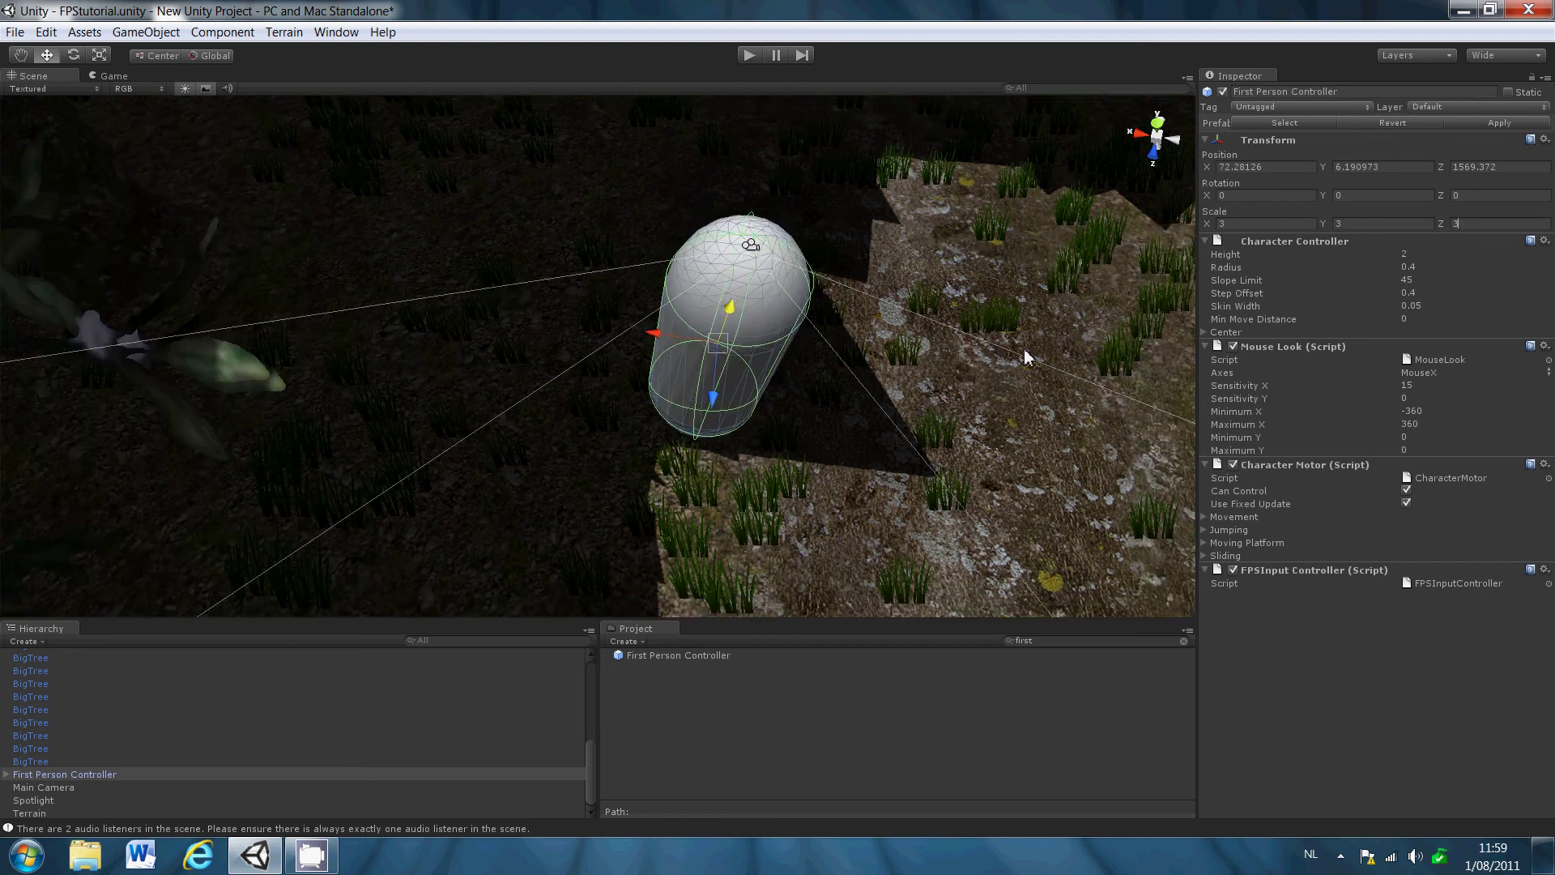
scroll(1025, 356, down, 2)
scroll(678, 328, down, 2)
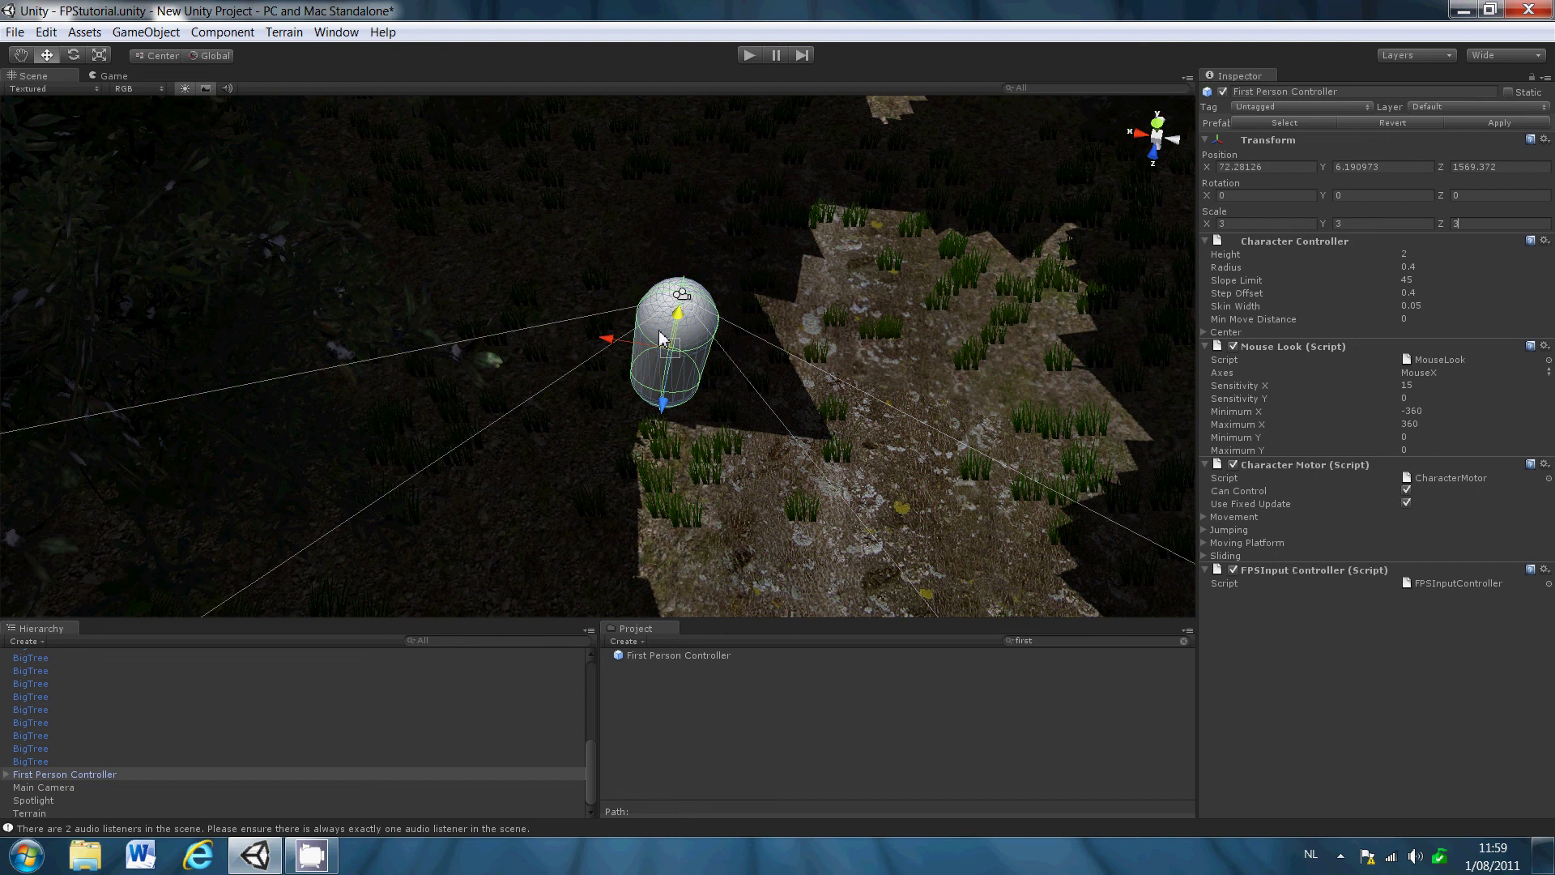
drag(678, 326, 681, 309)
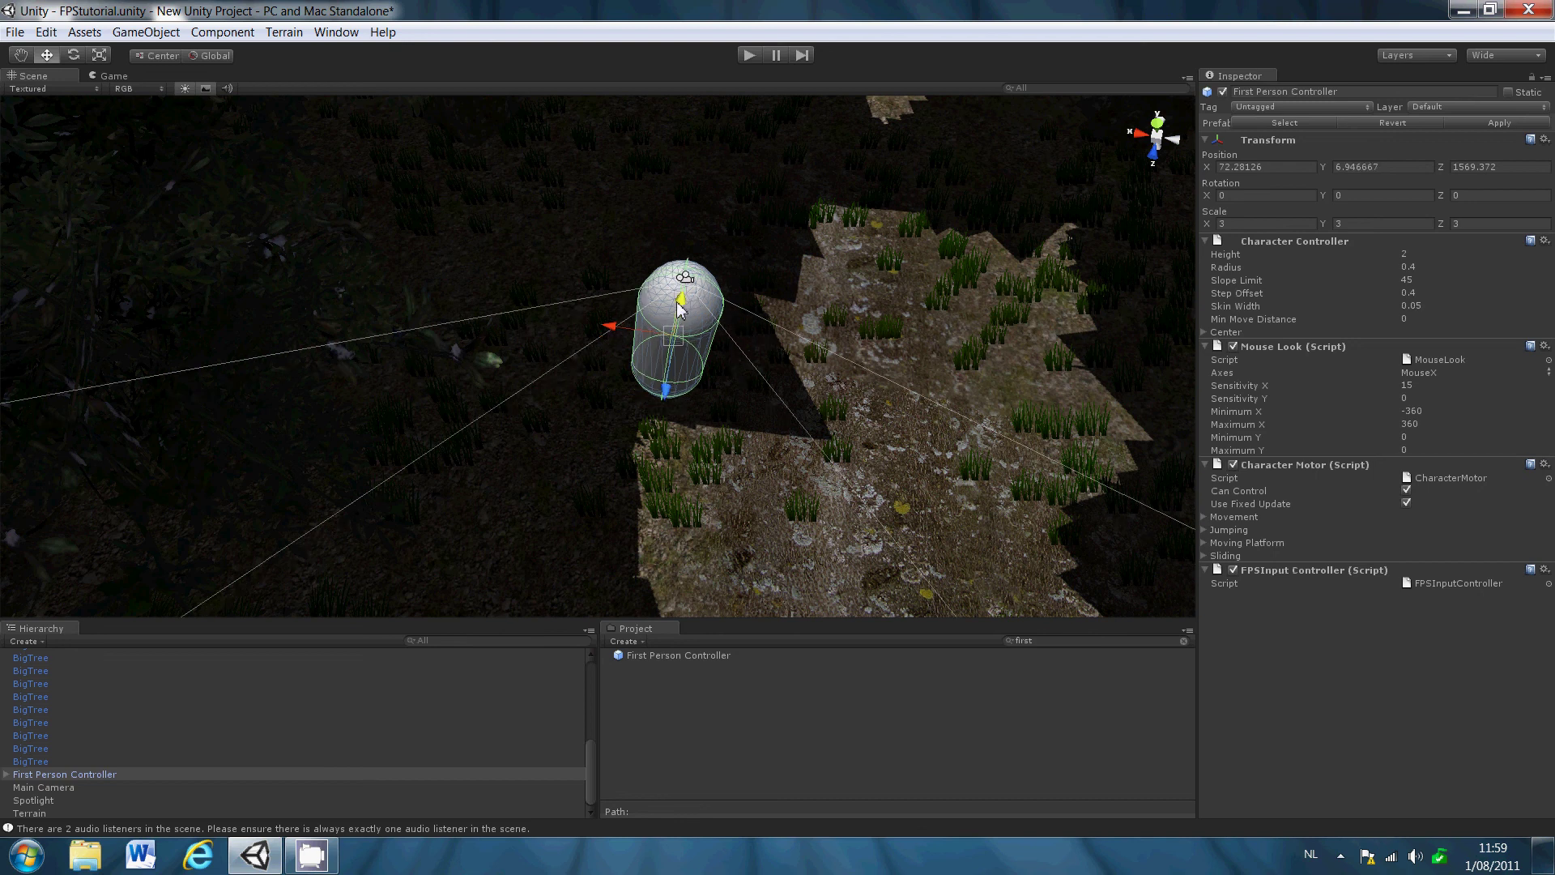
click(113, 75)
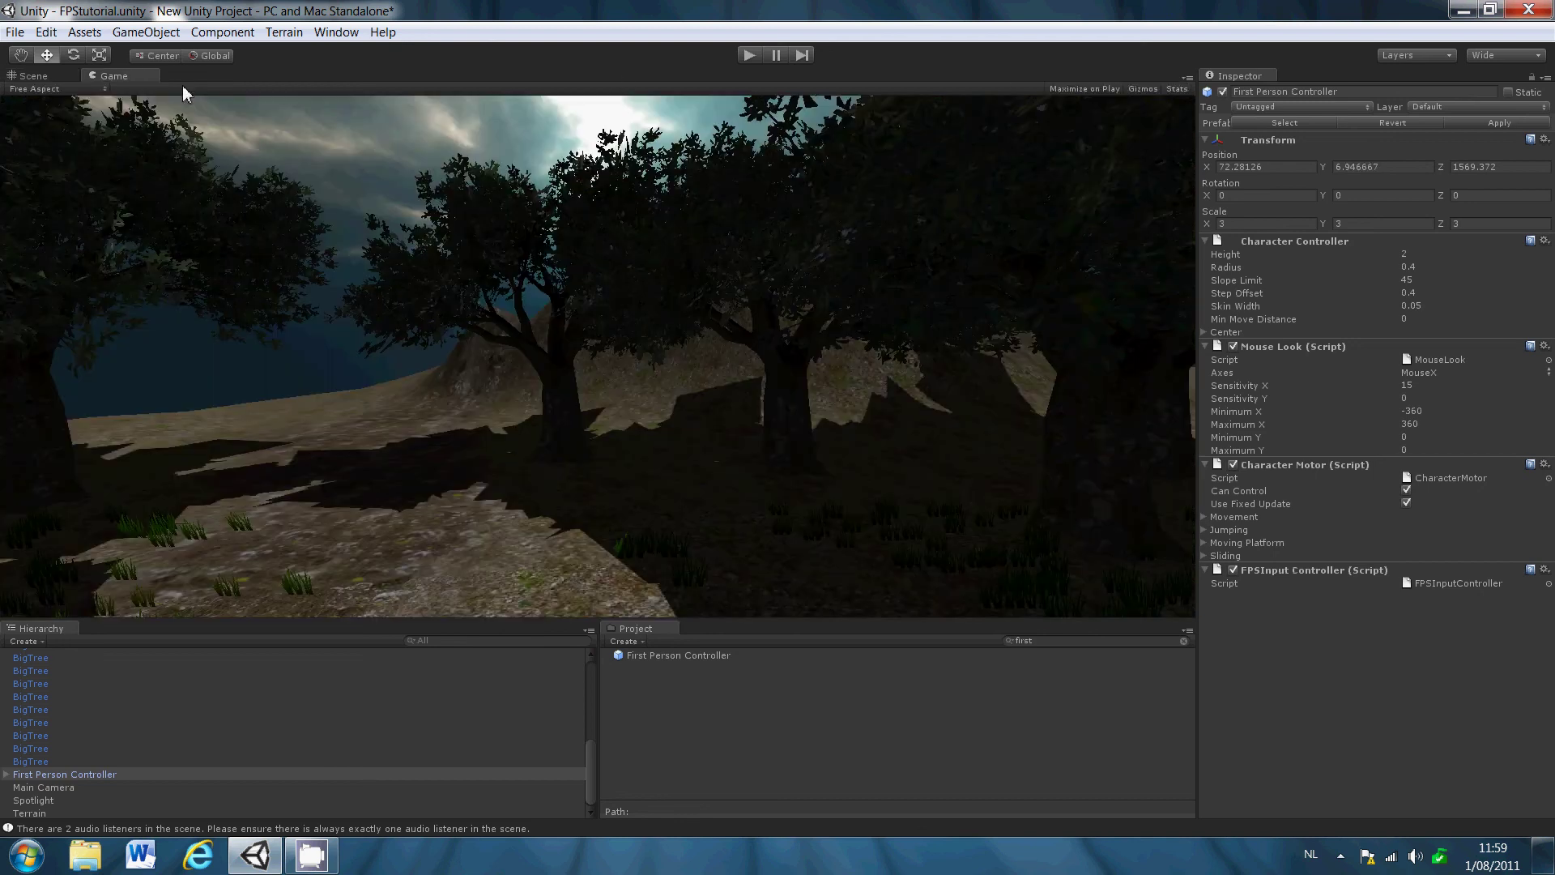
click(747, 54)
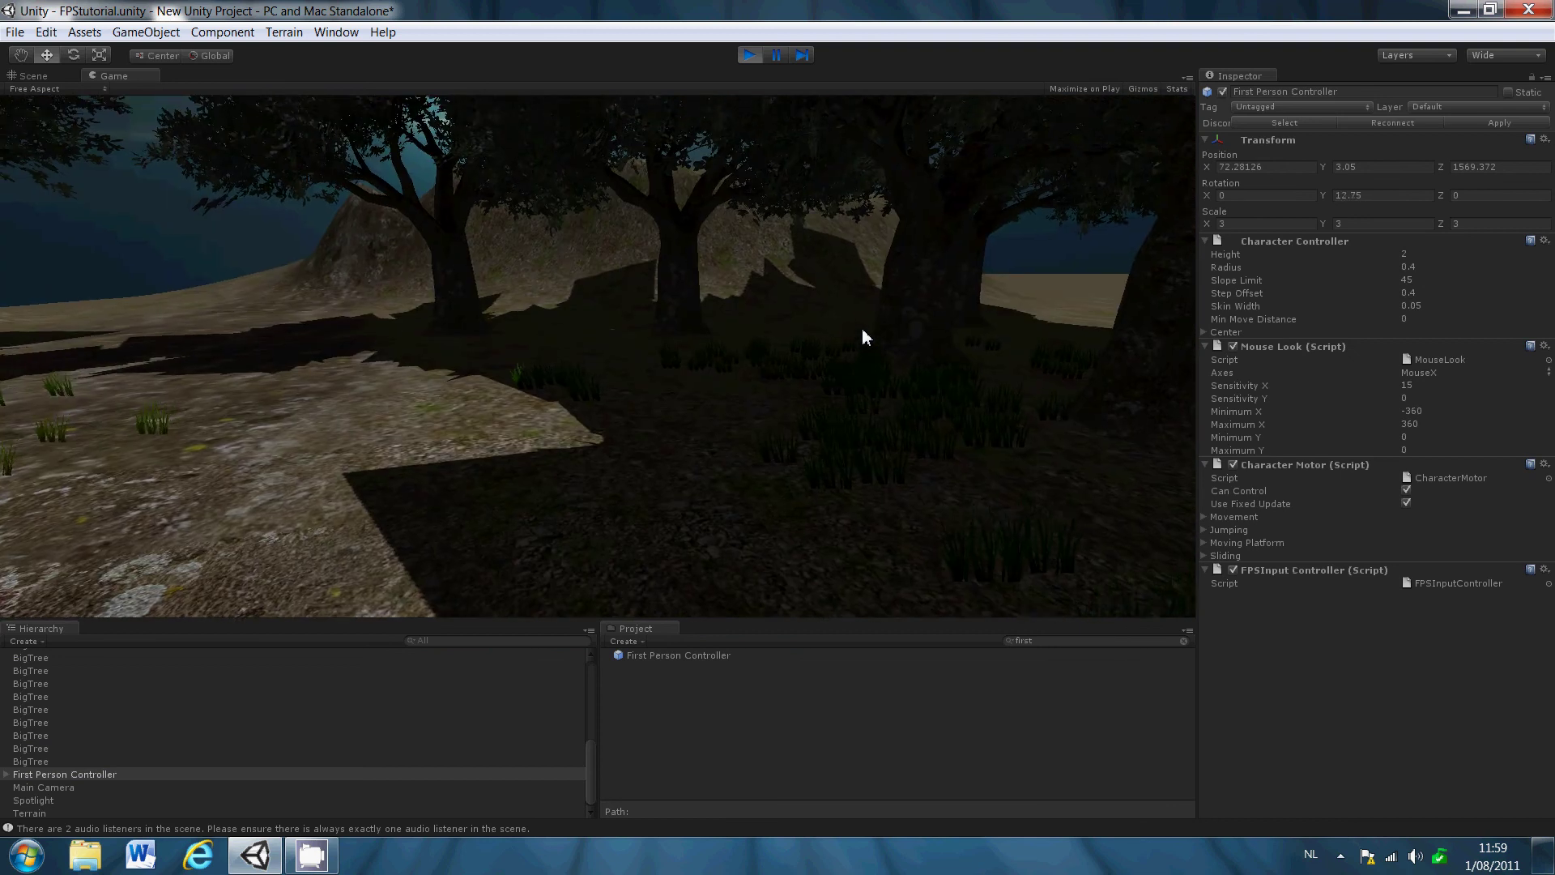
key(w)
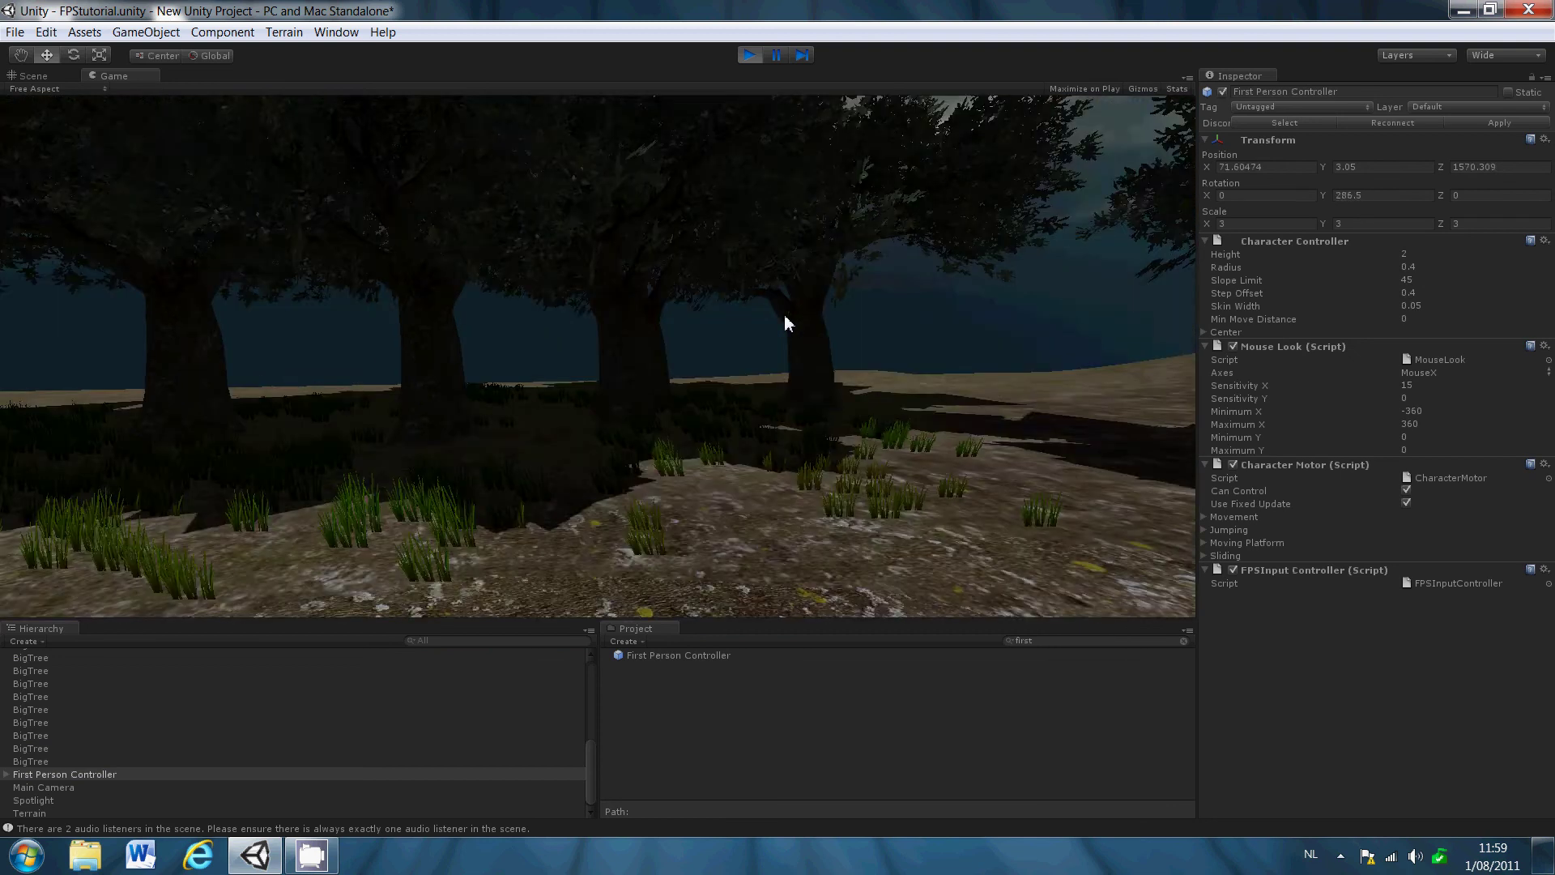
key(w)
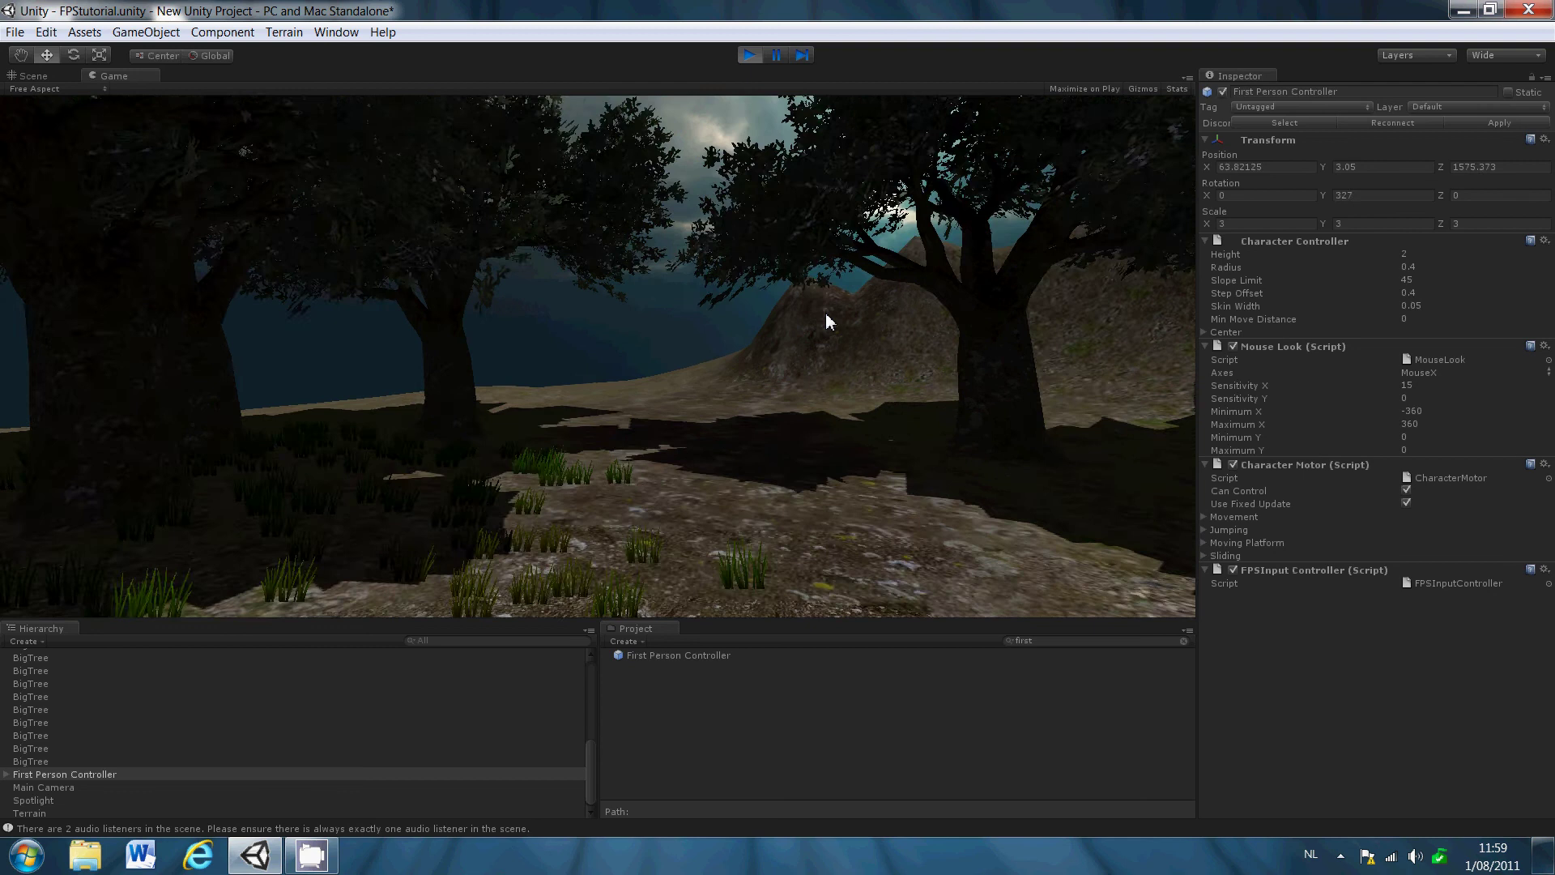
key(w)
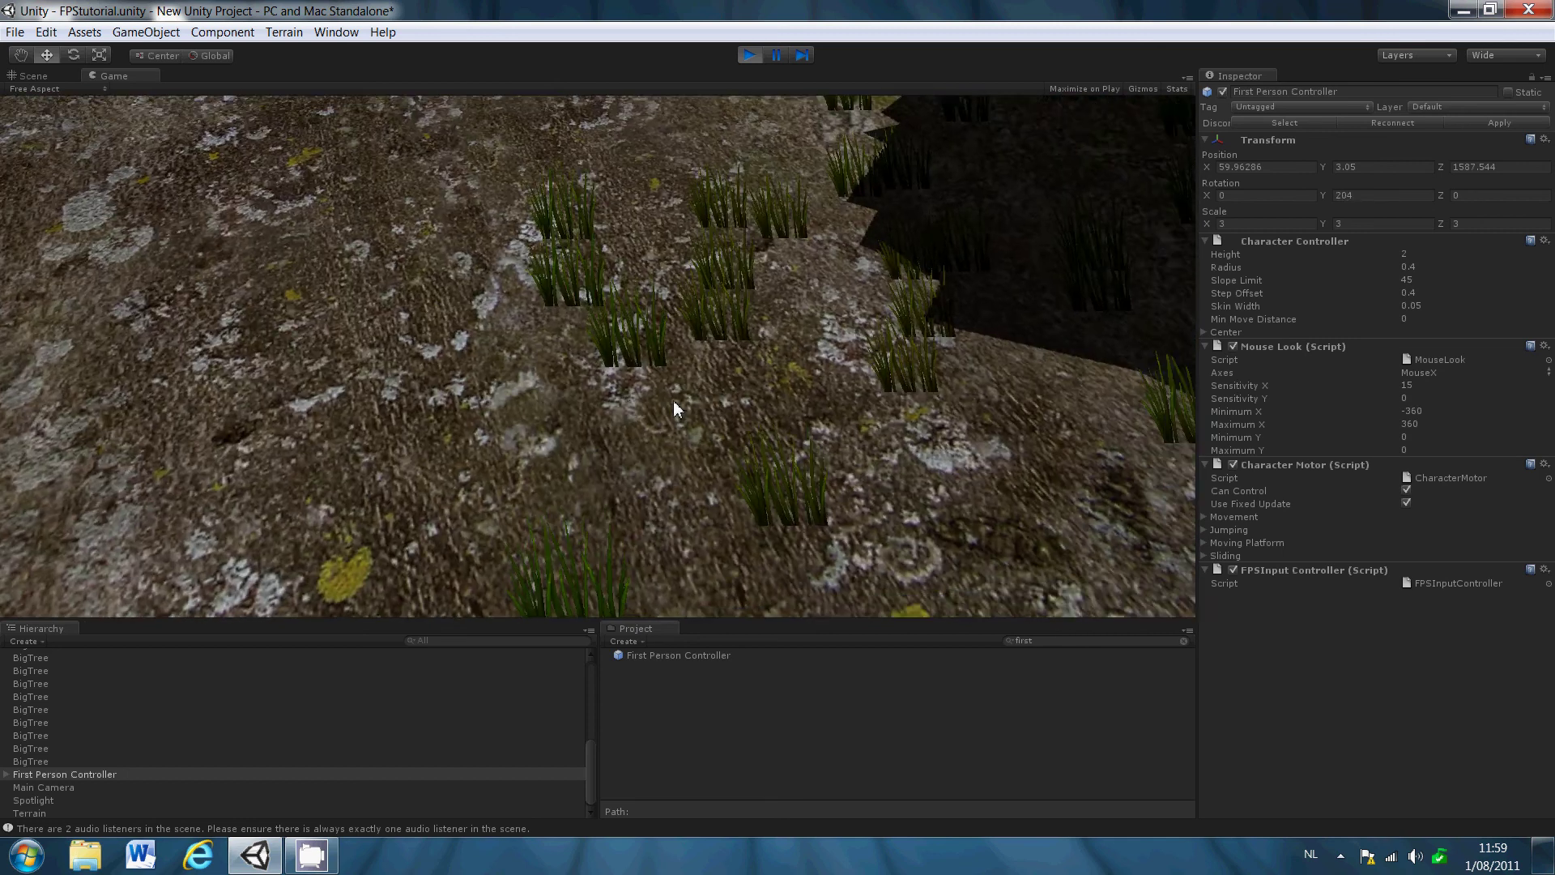
key(w)
key(w)
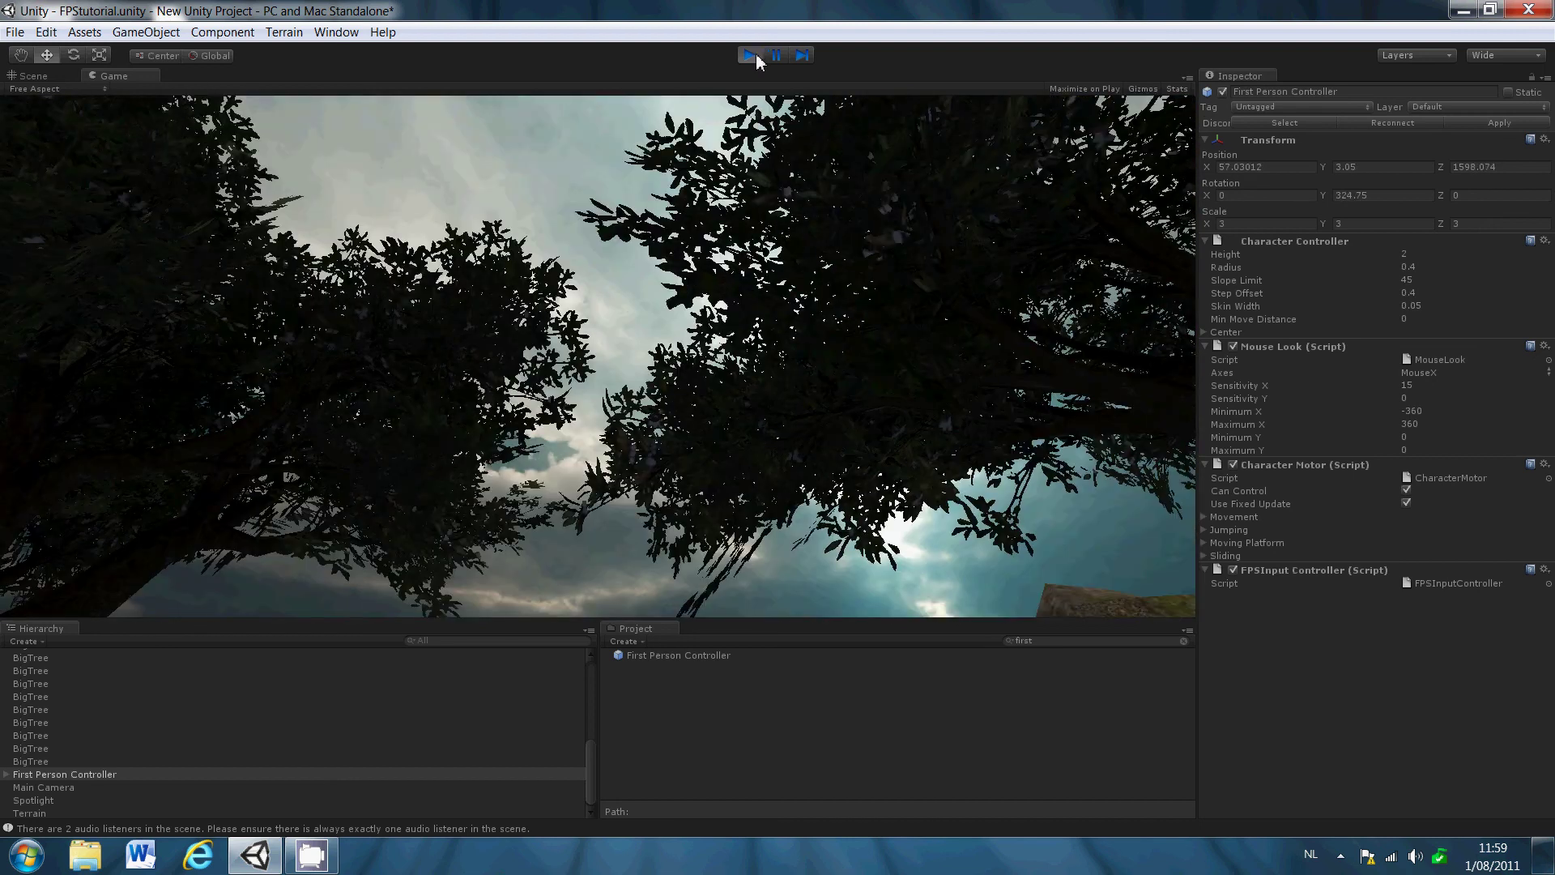
click(754, 56)
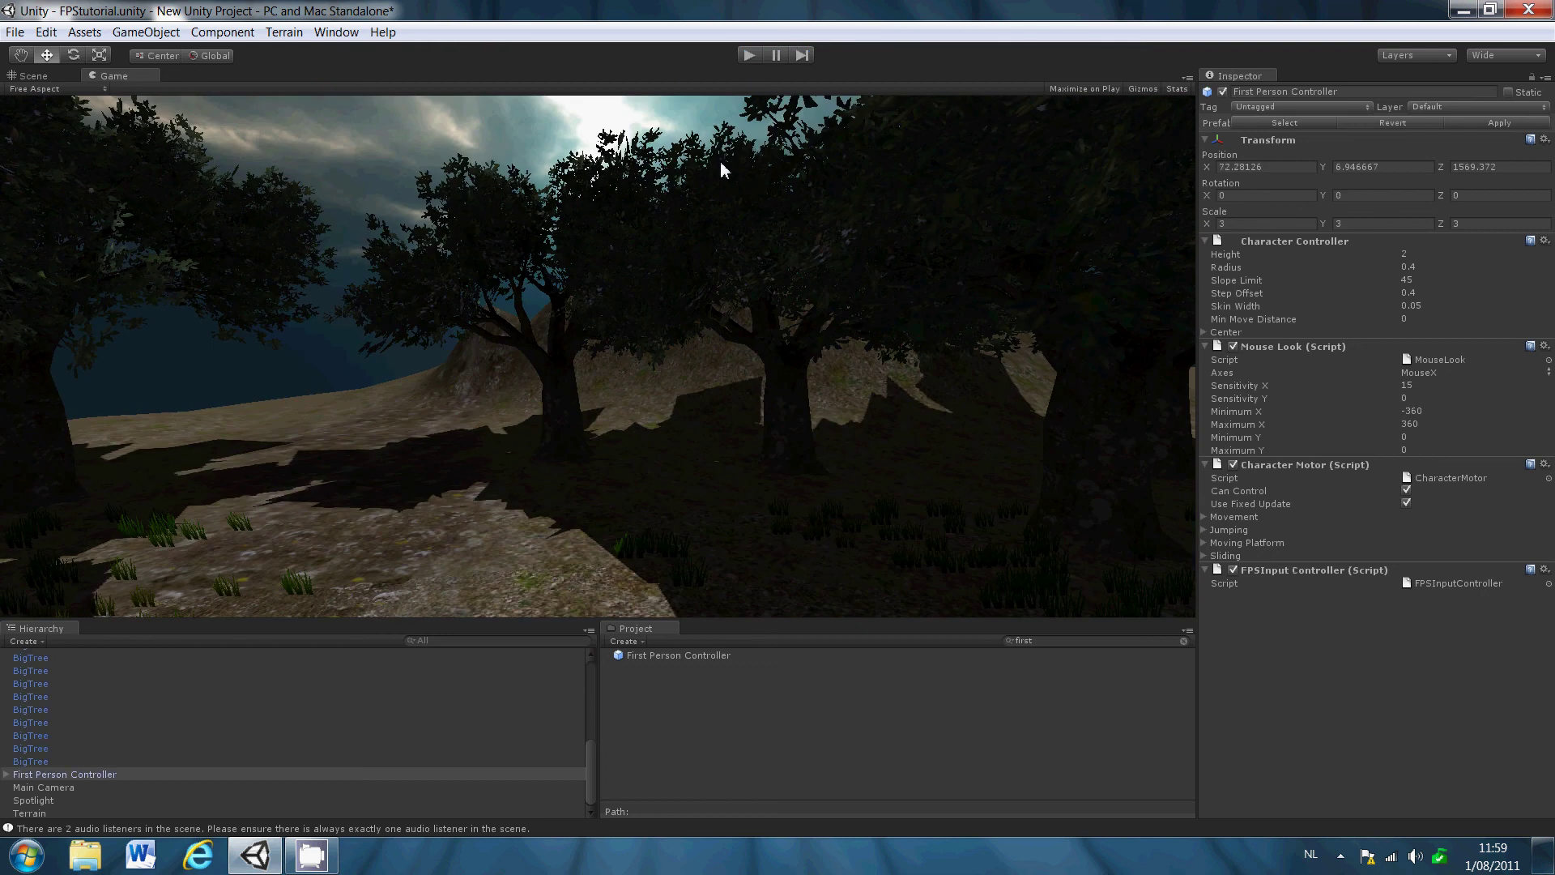
click(1341, 856)
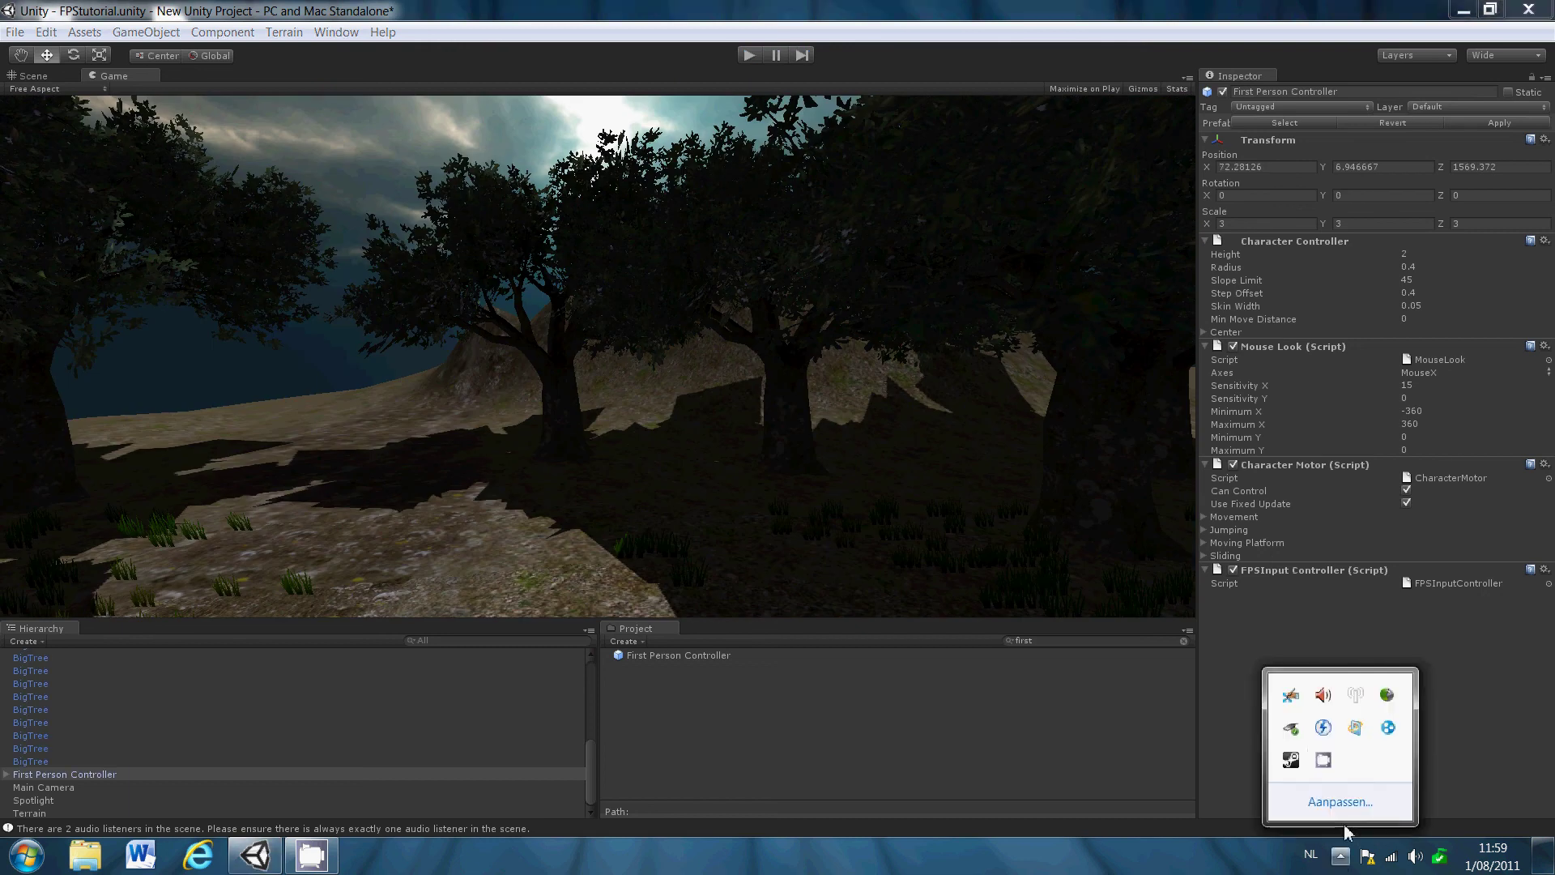